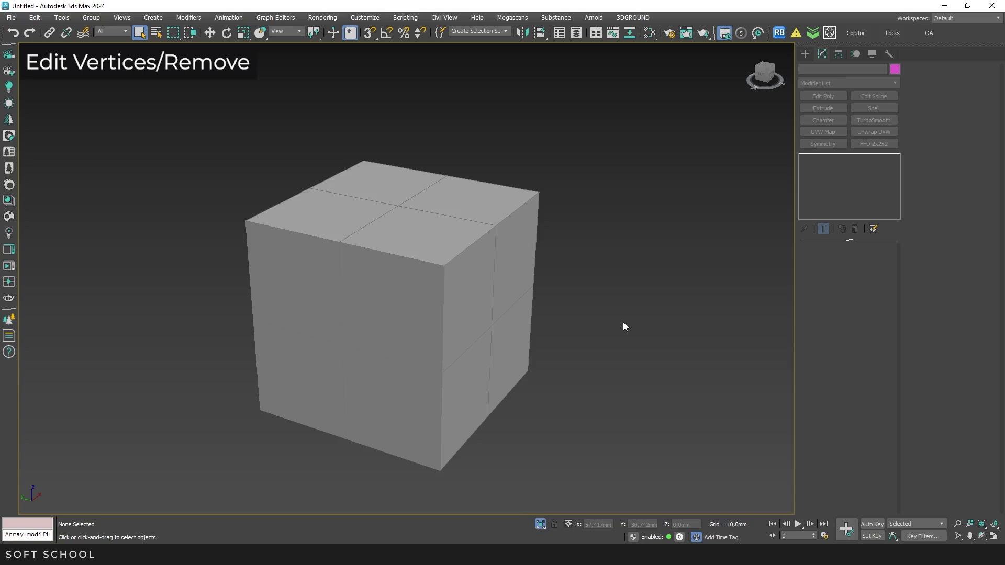
- In the box's vertex mode, remove the centre vertex of the top face and delete the nearest top corner vertex
left_click(504, 275)
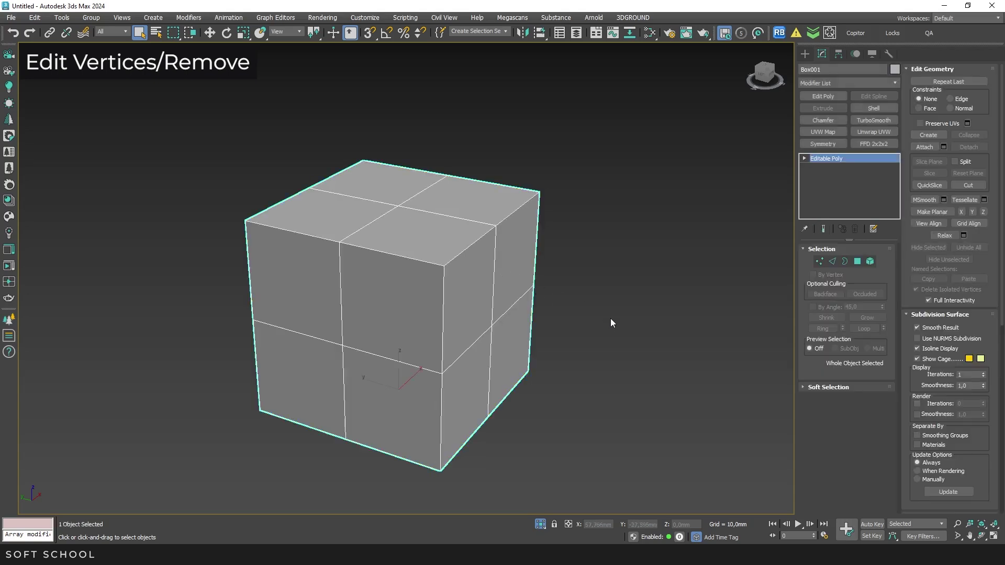
left_click(820, 261)
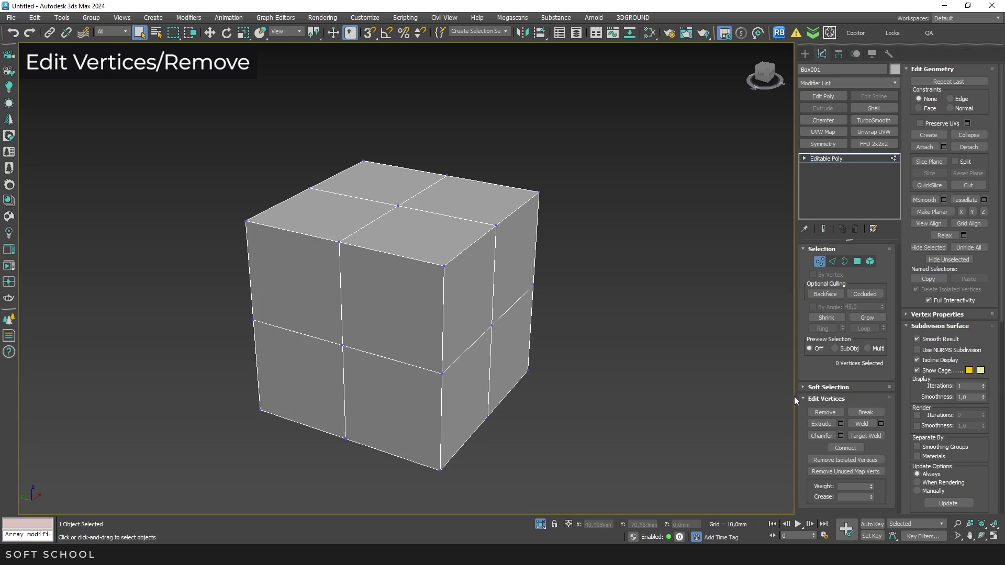
left_click(399, 204)
left_click(810, 412)
left_click(444, 265)
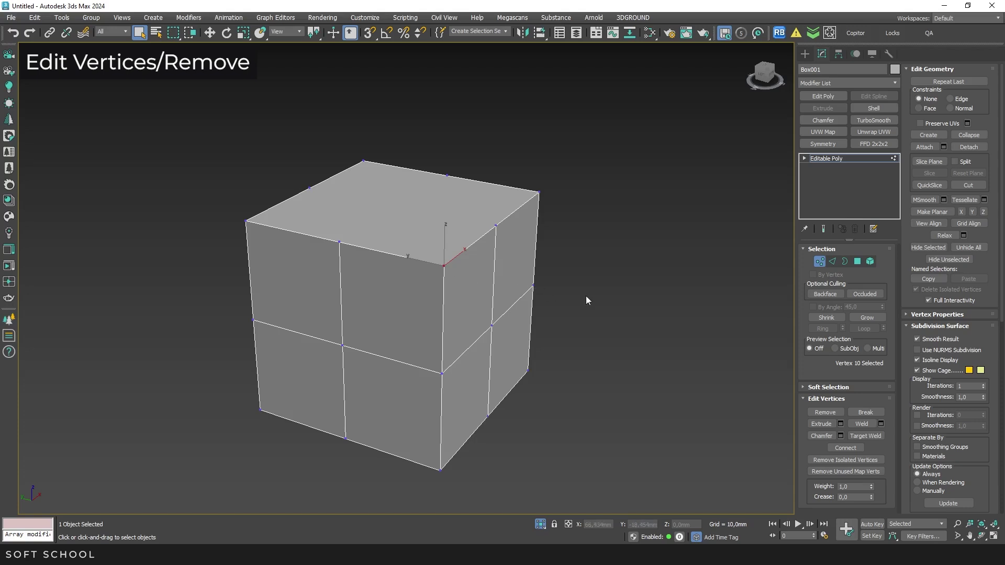
key("Delete")
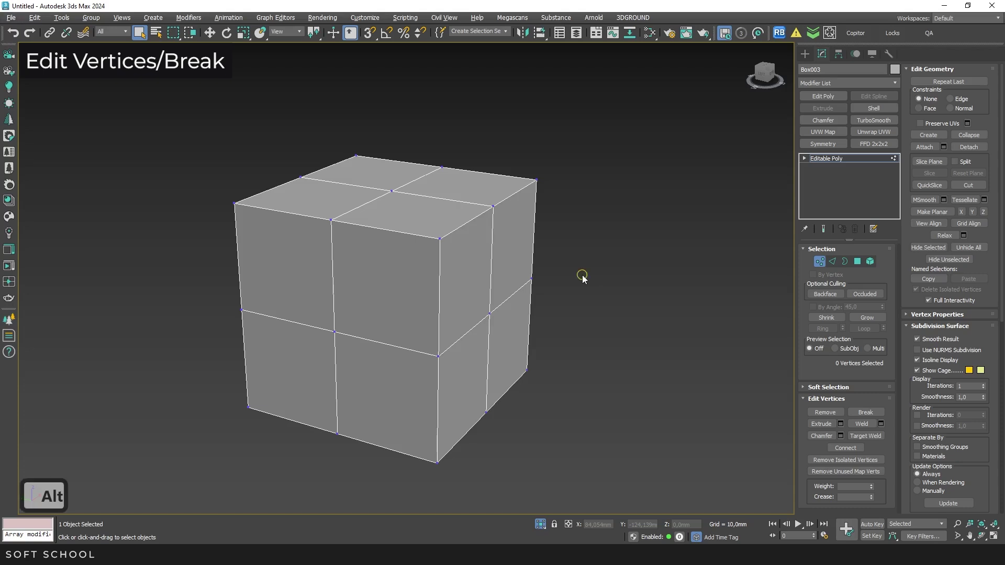
- Break the centre vertex of the box's top face and move the separated vertices apart to open a hole
middle_click_drag(582, 278, 590, 292, "alt")
left_click(392, 200)
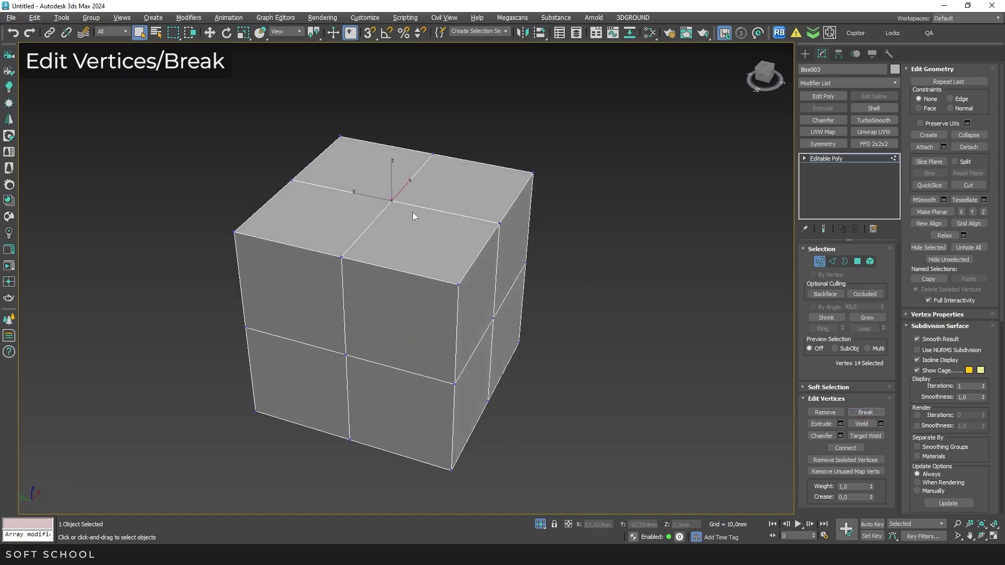
left_click(392, 198)
key("w")
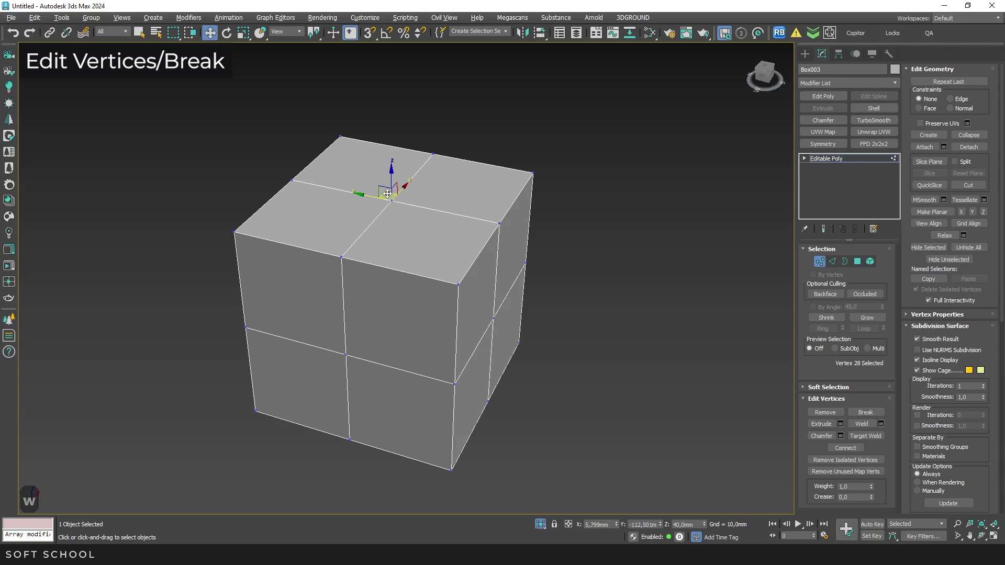
left_click_drag(394, 195, 400, 217)
left_click(390, 200)
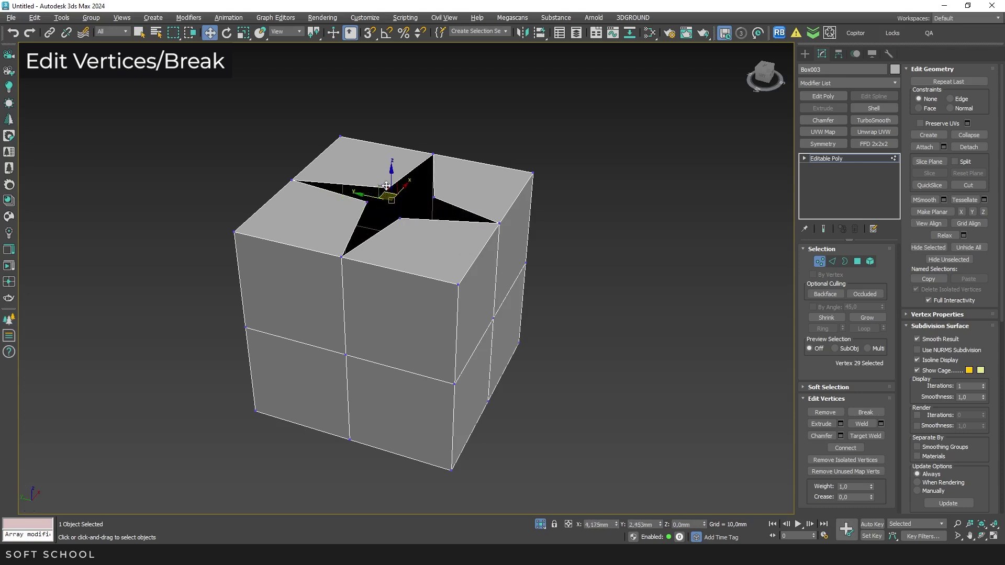
left_click(556, 253)
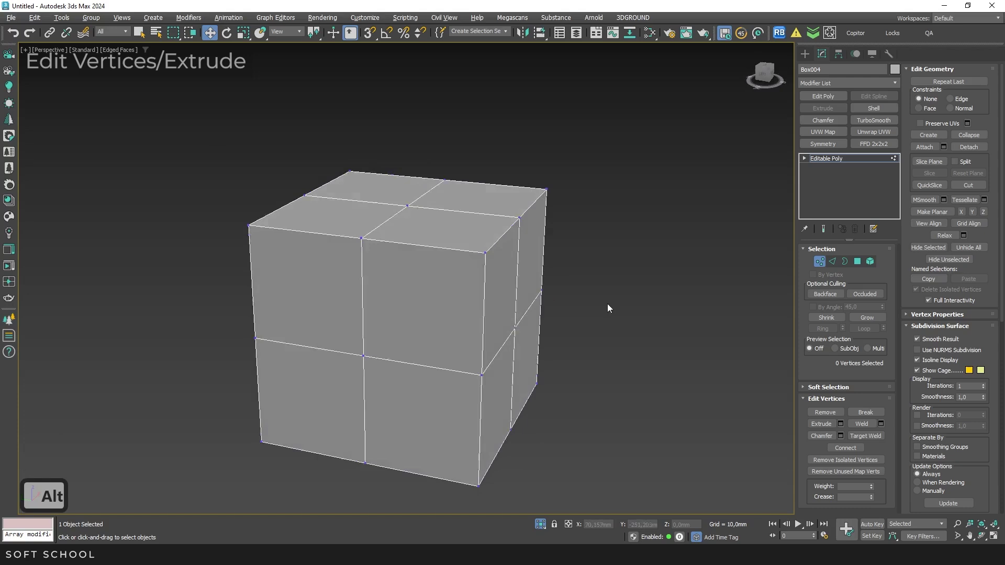
- Extrude all nine vertices of the box's top face with a height of 5.262 mm and a width of 5.038 mm
middle_click_drag(607, 304, 640, 285, "alt")
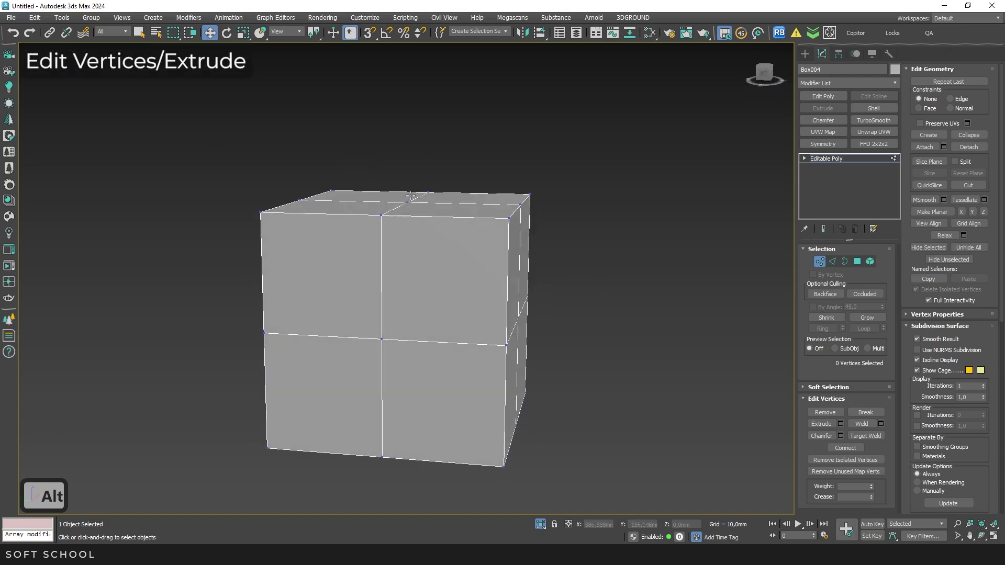
left_click_drag(202, 136, 573, 241)
middle_click_drag(605, 240, 571, 295, "alt")
left_click(840, 425)
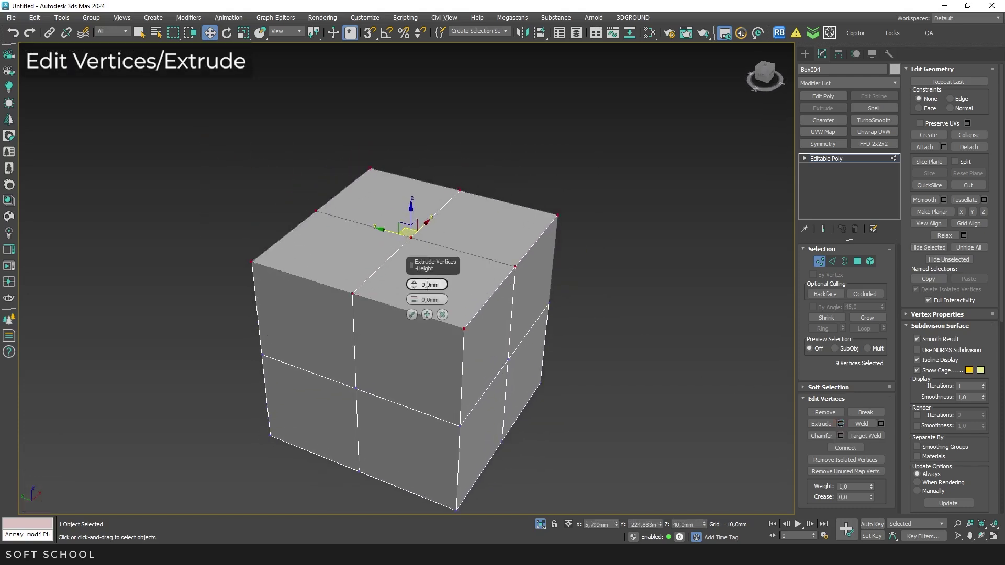
left_click_drag(414, 285, 414, 261)
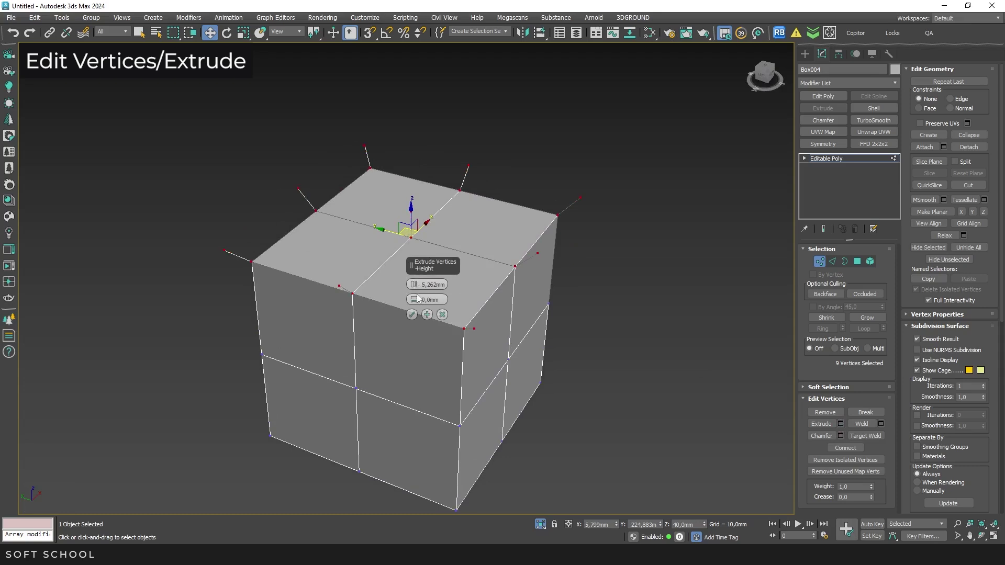
left_click_drag(414, 300, 414, 270)
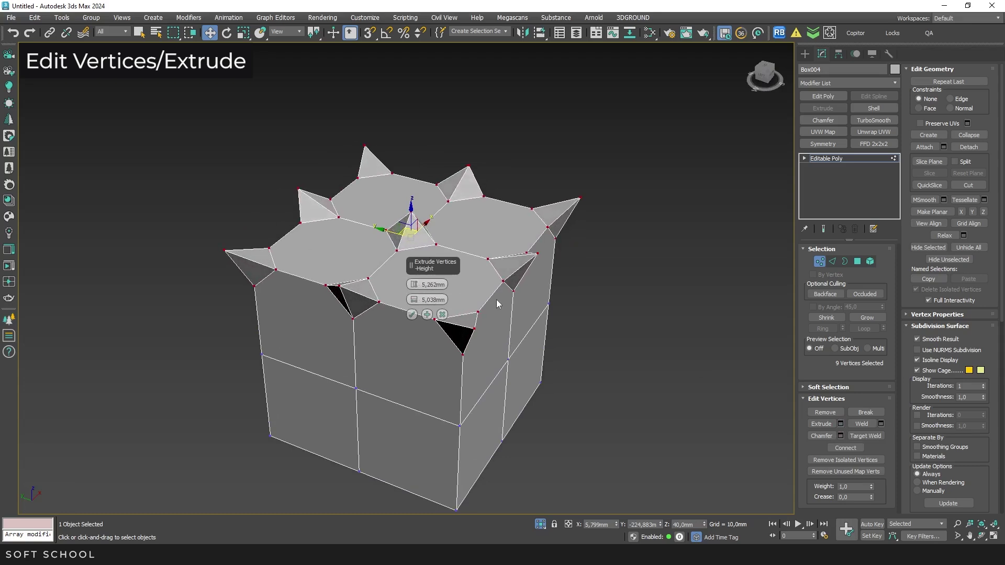
middle_click_drag(530, 296, 534, 304, "alt")
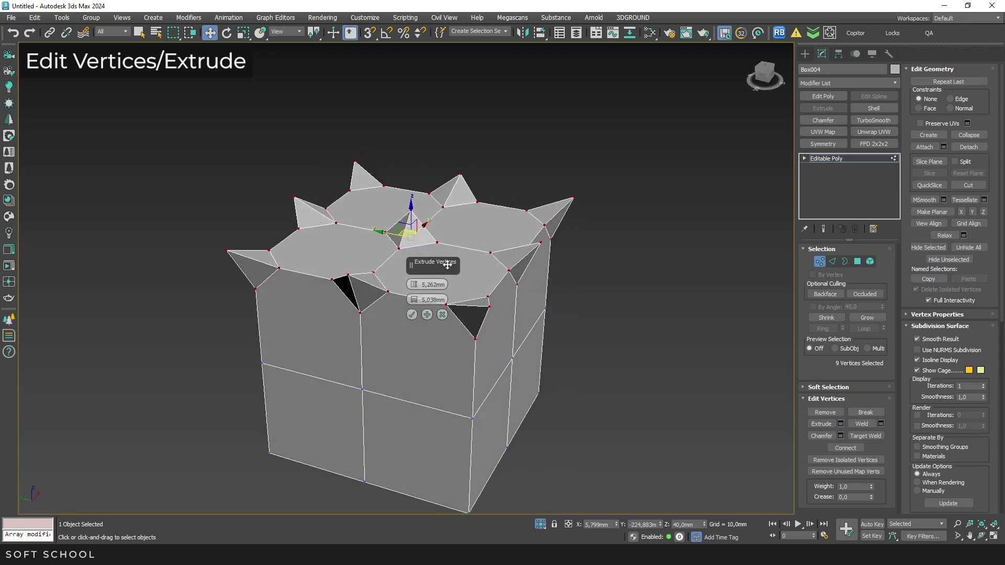
left_click_drag(448, 266, 609, 250)
left_click(574, 300)
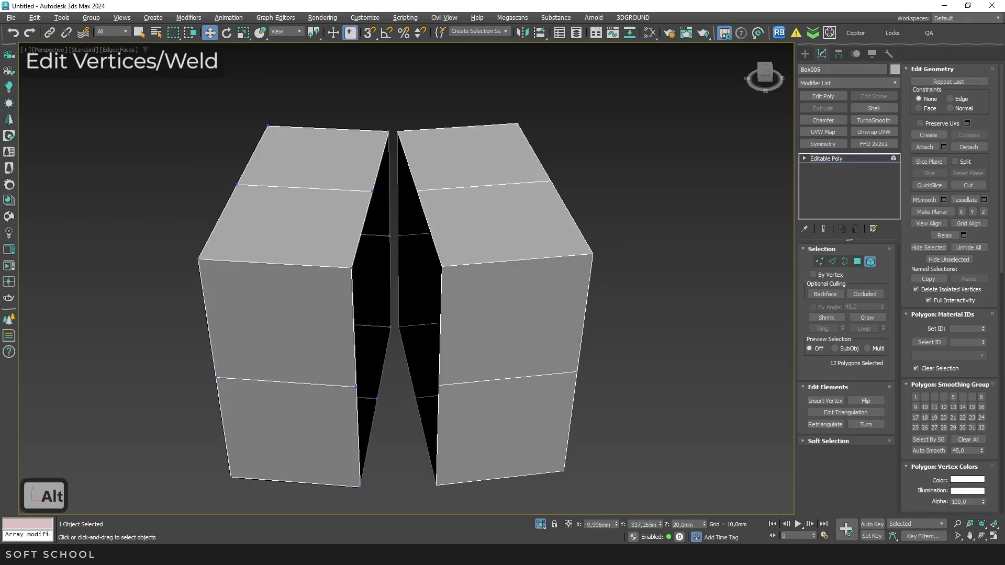
- Weld the facing vertices of the two box halves with a threshold of 13.546 mm and undo the weld
left_click(291, 314)
left_click(820, 262)
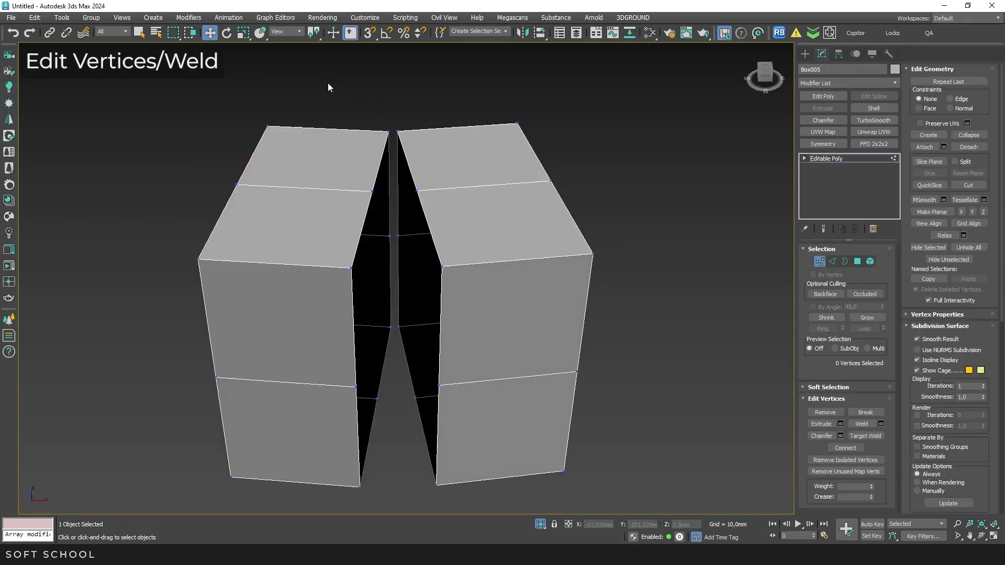
left_click_drag(328, 82, 471, 506)
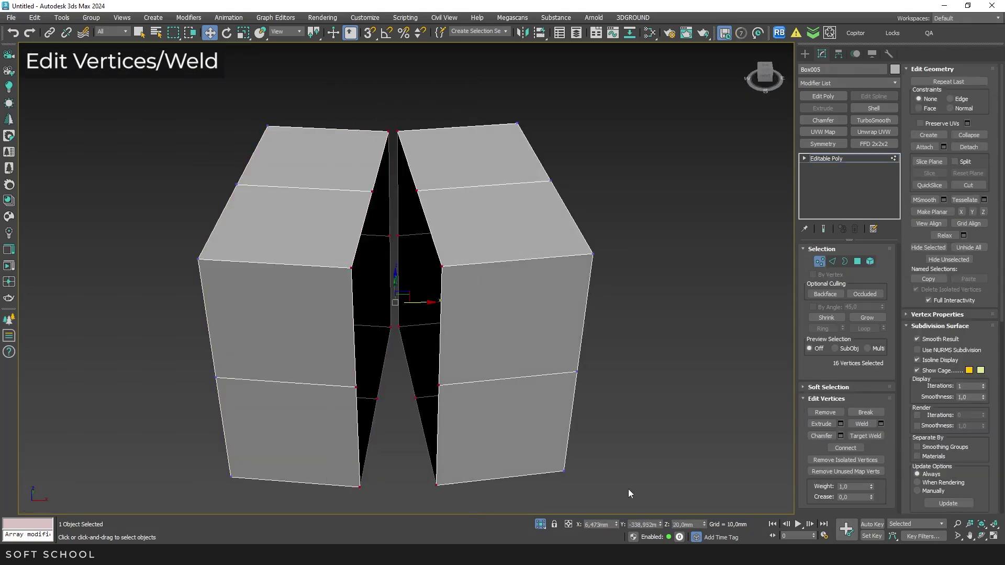
left_click(881, 424)
left_click_drag(574, 268, 579, 216)
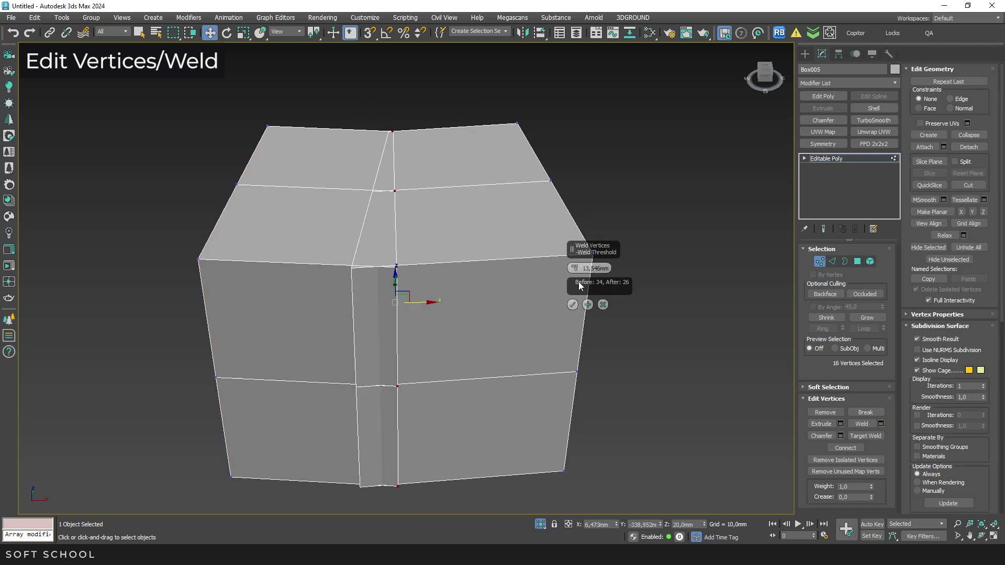
left_click(572, 305)
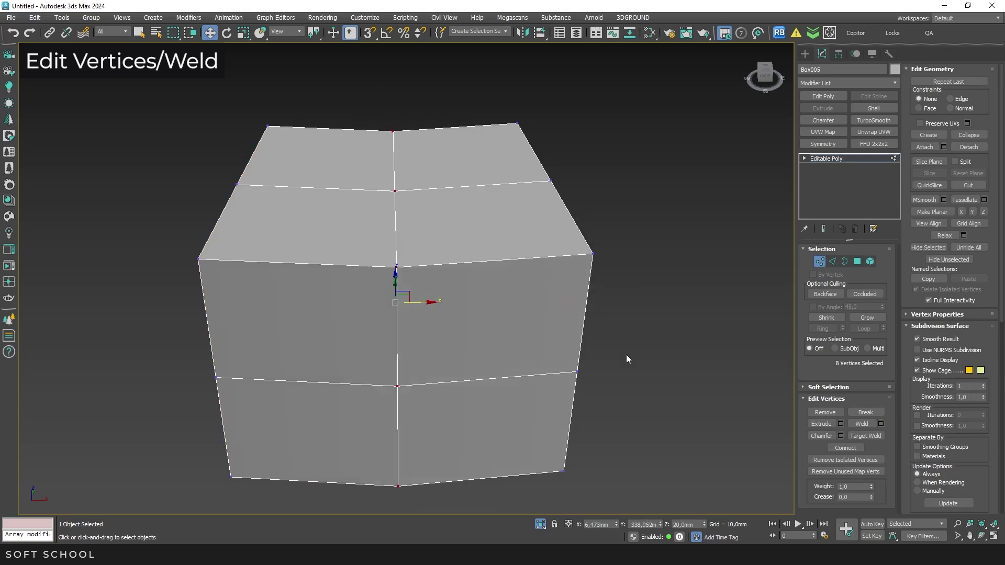
key("ctrl+z")
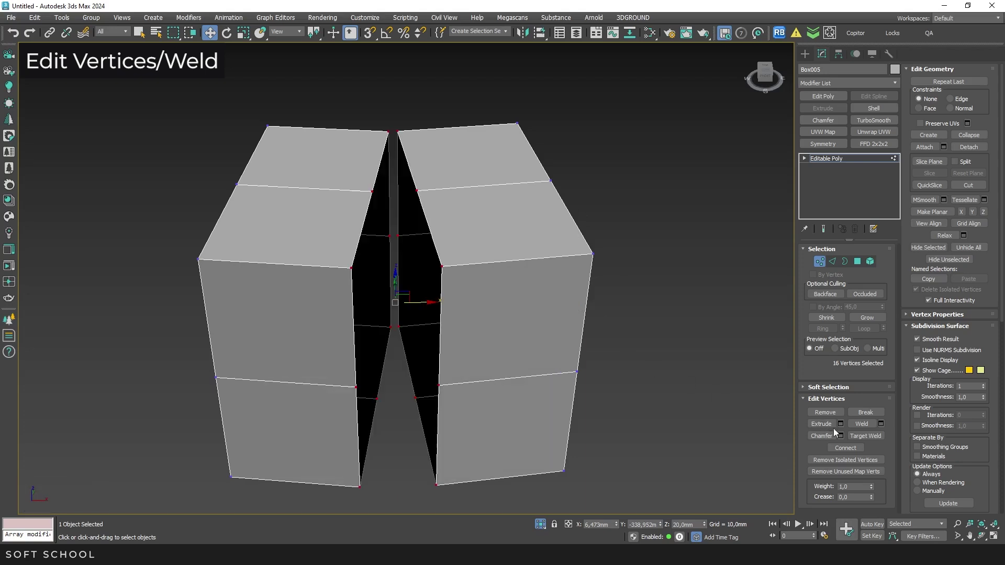
- Target-weld one half's outer front top corner to the vertex below, and join the front and middle top vertex pairs across the gap
left_click(865, 436)
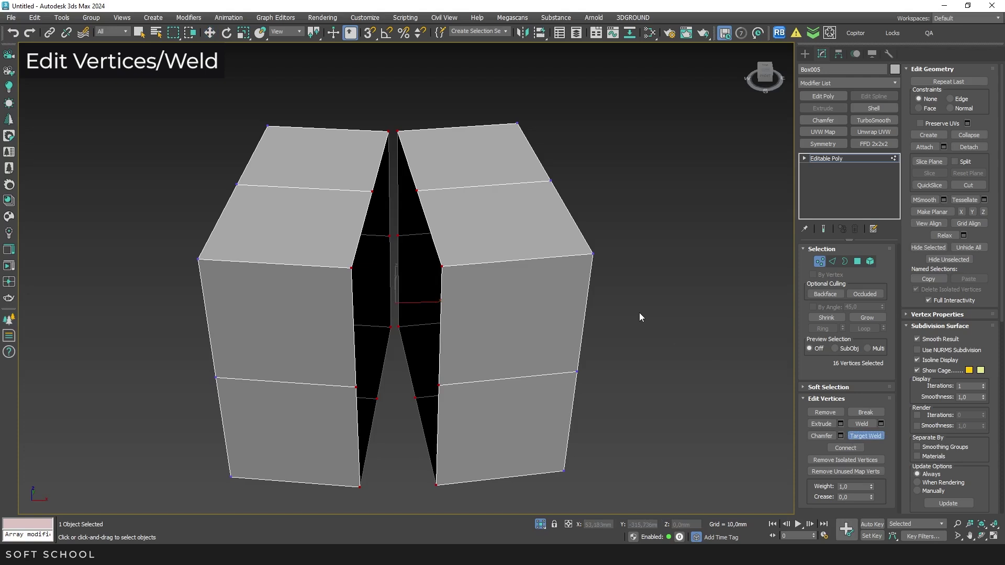
left_click(593, 254)
left_click(576, 371)
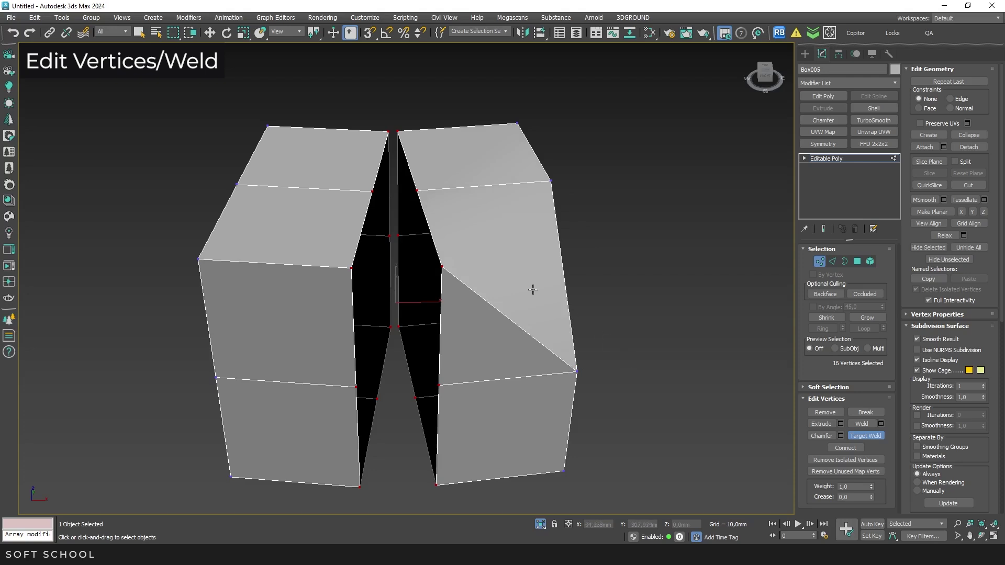
left_click(442, 267)
left_click(351, 268)
left_click(372, 191)
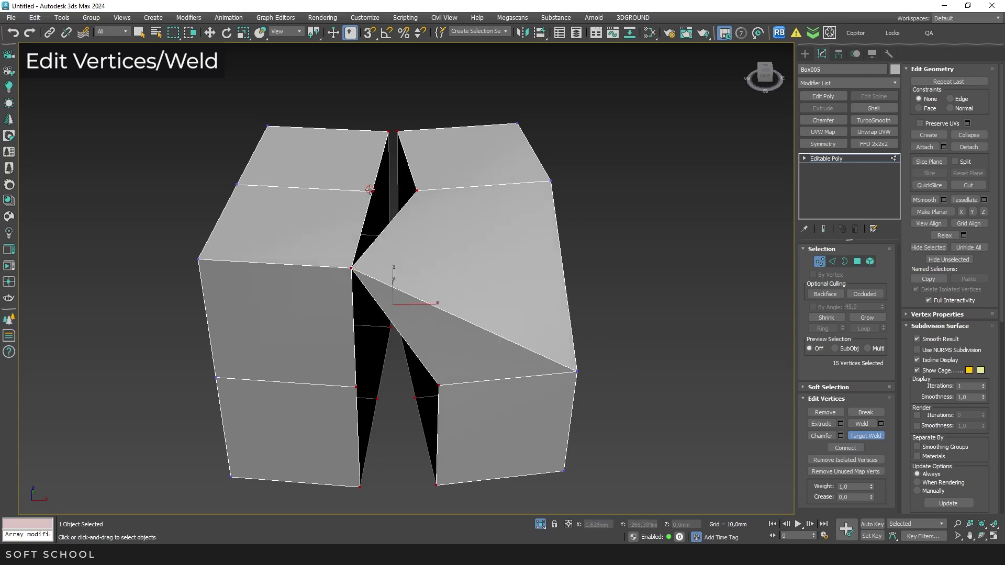
left_click(416, 190)
left_click(564, 470)
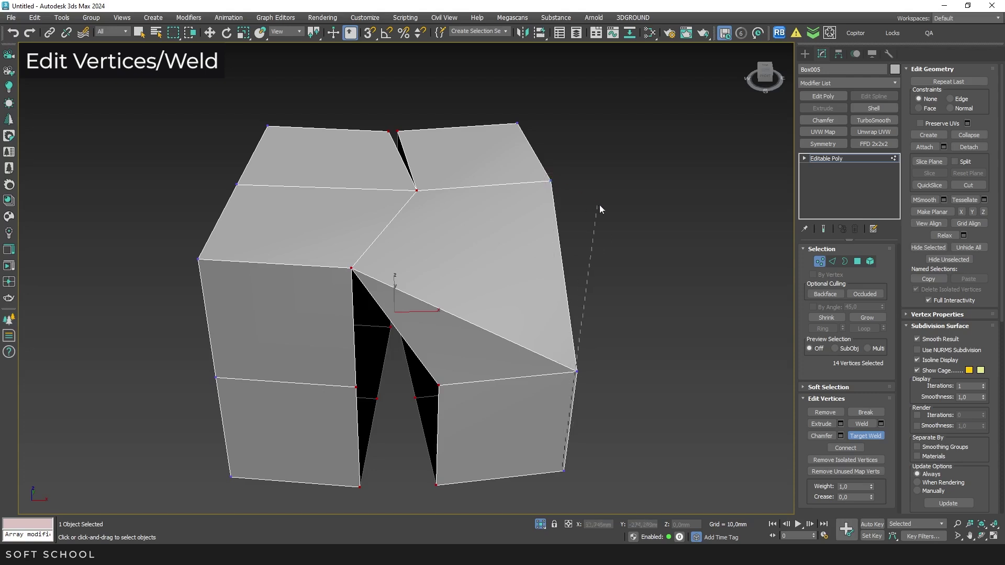
right_click(642, 362)
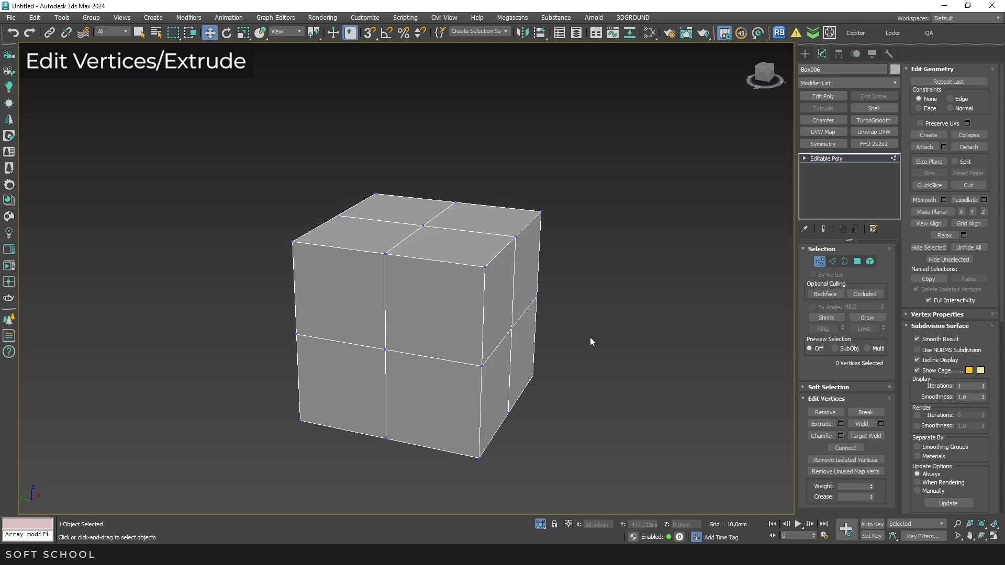
- Chamfer the near top corner vertex and the front face's centre vertex by 9.516 mm with 2 segments and depth -0.5
left_click(841, 435)
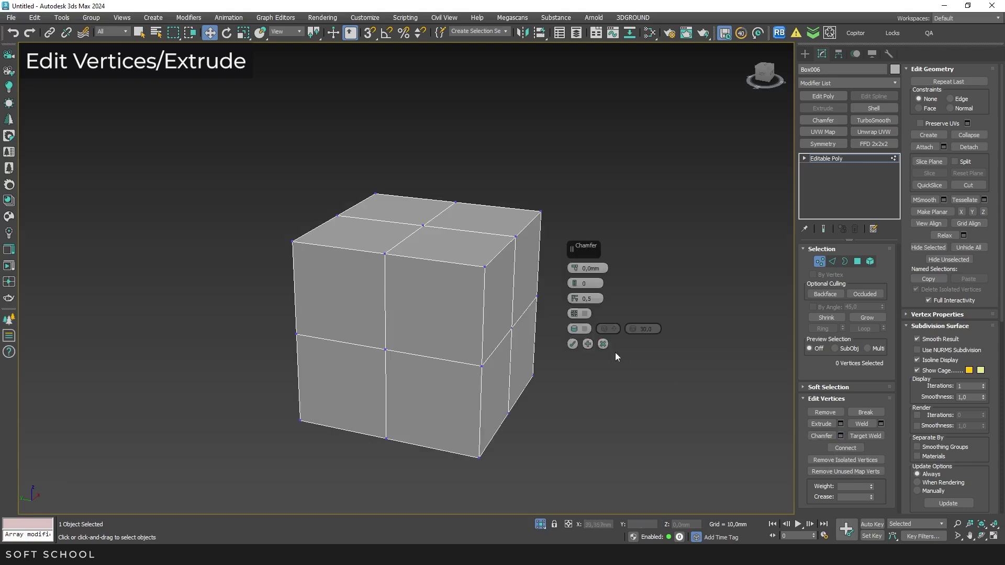
left_click(485, 265)
left_click(381, 350, "ctrl")
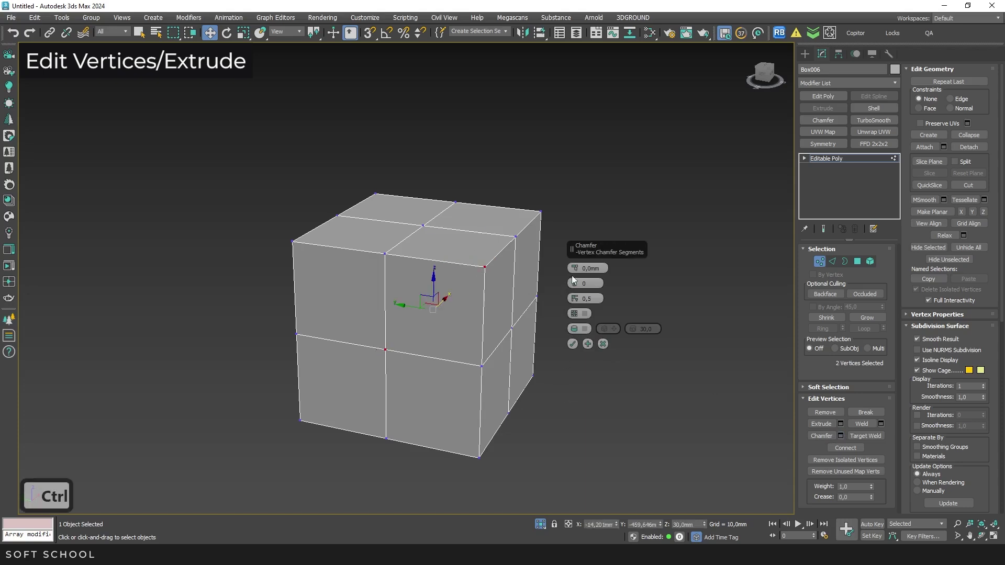
left_click_drag(576, 268, 585, 233)
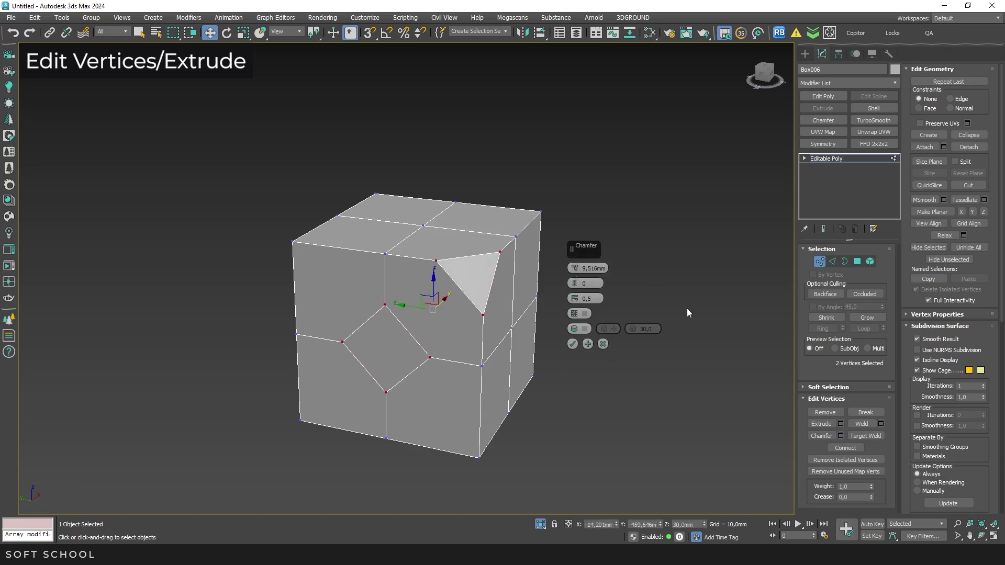
left_click_drag(576, 287, 579, 410)
left_click(575, 281)
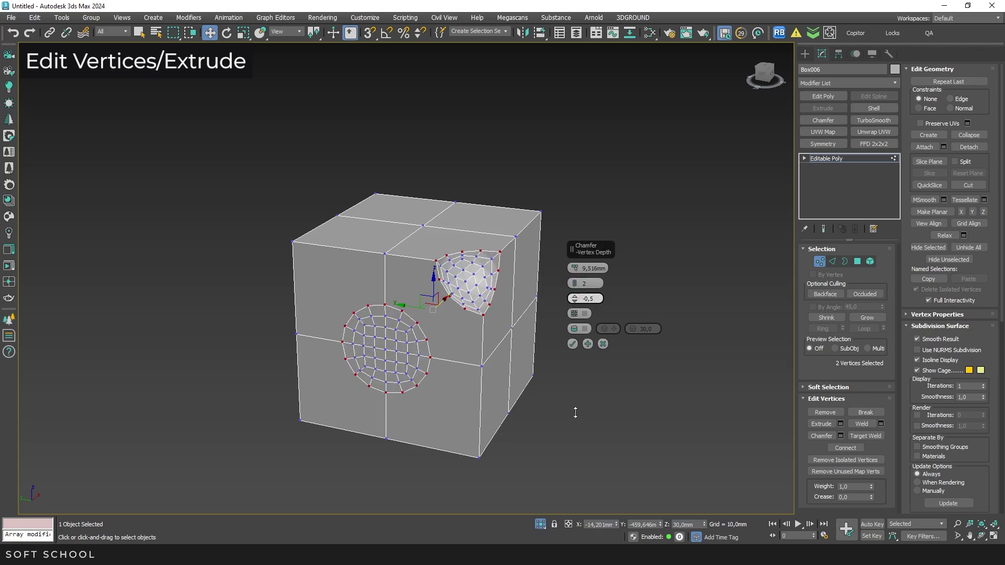
- Test the chamfer's Smooth option and turn it off again, and apply the chamfer with open holes enabled
scroll(486, 289, "up", 5)
left_click(577, 329)
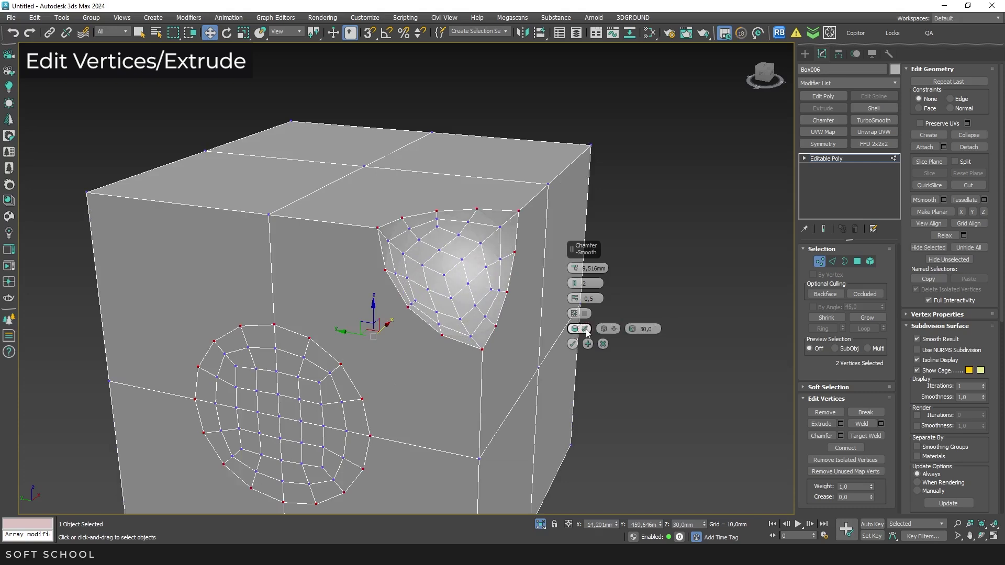
left_click(585, 329)
scroll(532, 332, "down", 5)
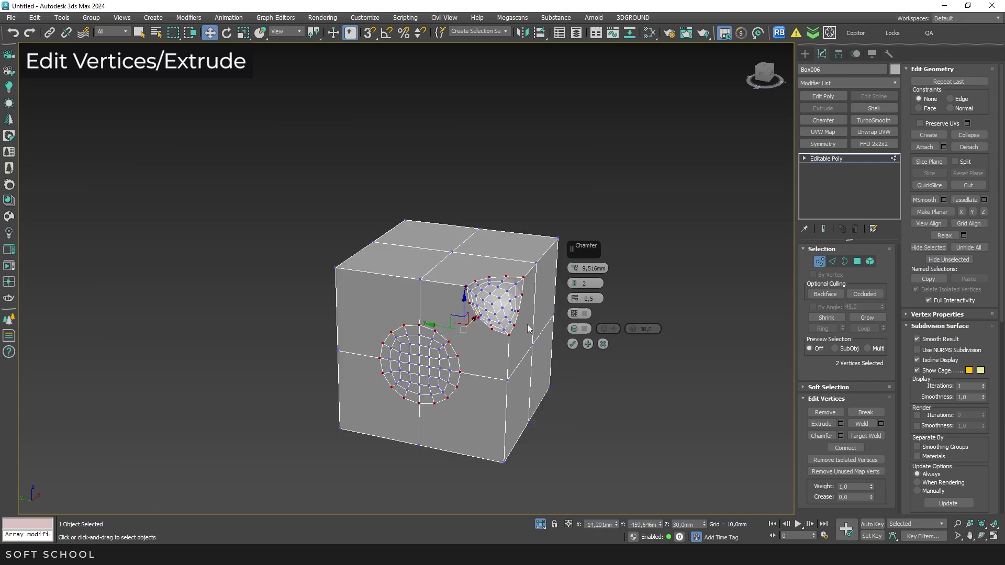
left_click(586, 316)
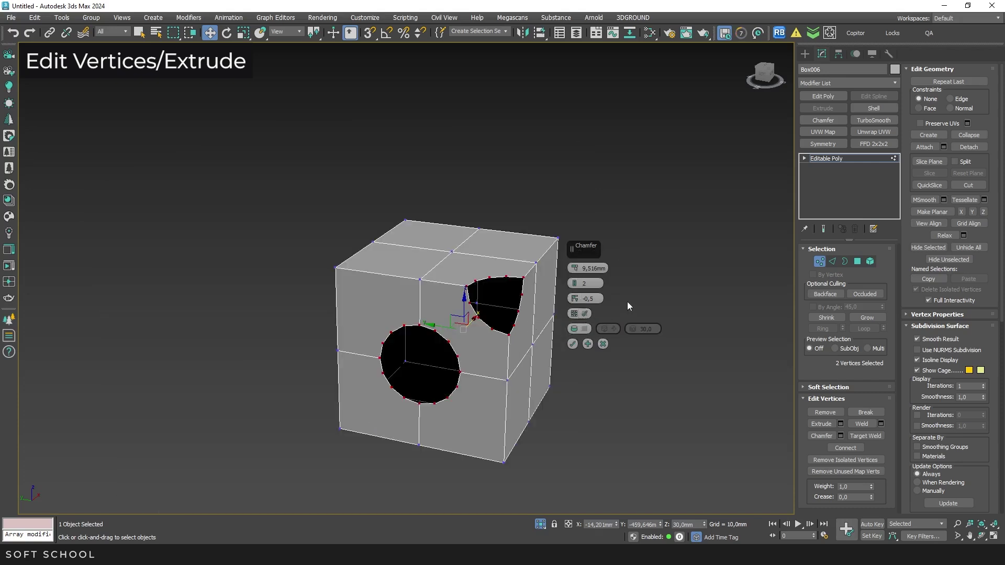
left_click_drag(576, 284, 575, 283)
left_click(572, 344)
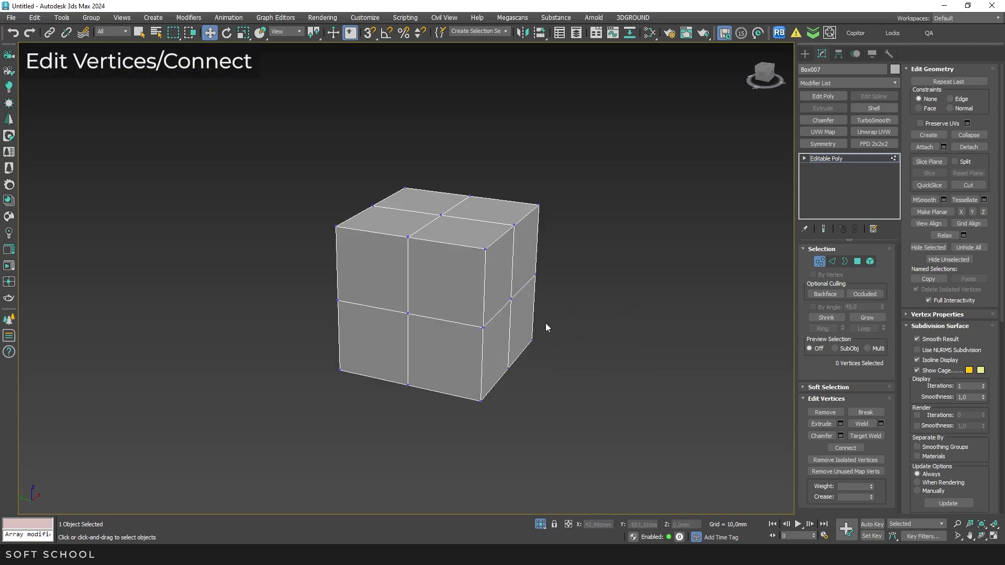
- Connect the front face's lower far corner vertex to the vertex at the face's centre
left_click(339, 370)
left_click(408, 314, "ctrl")
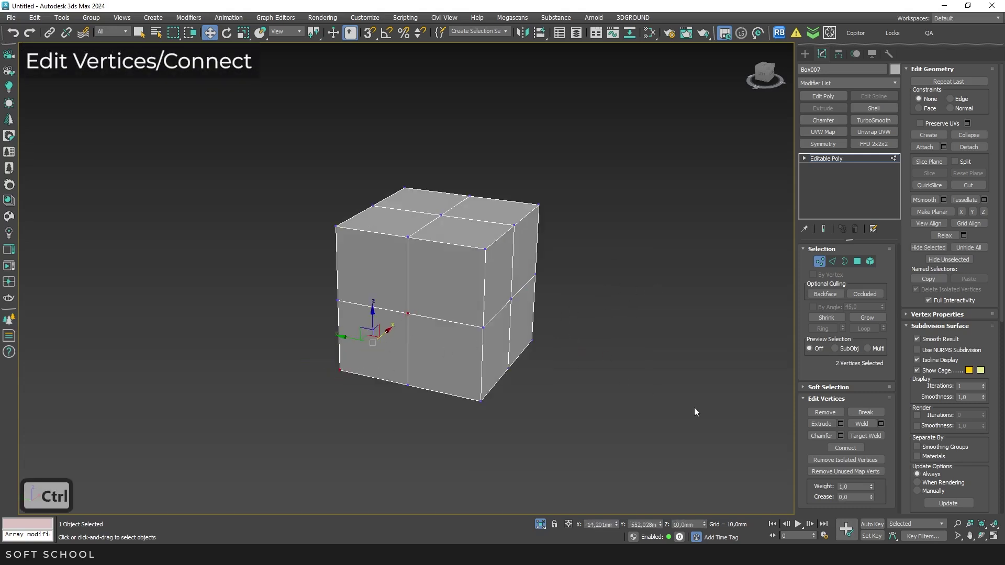
left_click(846, 449)
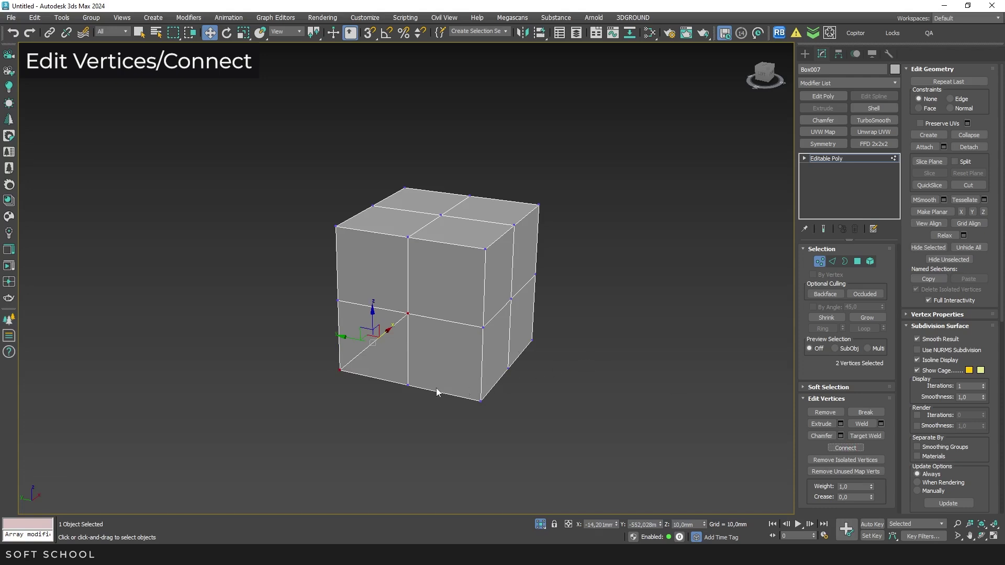
- Try to connect the front face's lower middle vertex to its near top corner vertex
left_click(408, 385)
left_click(486, 249, "ctrl")
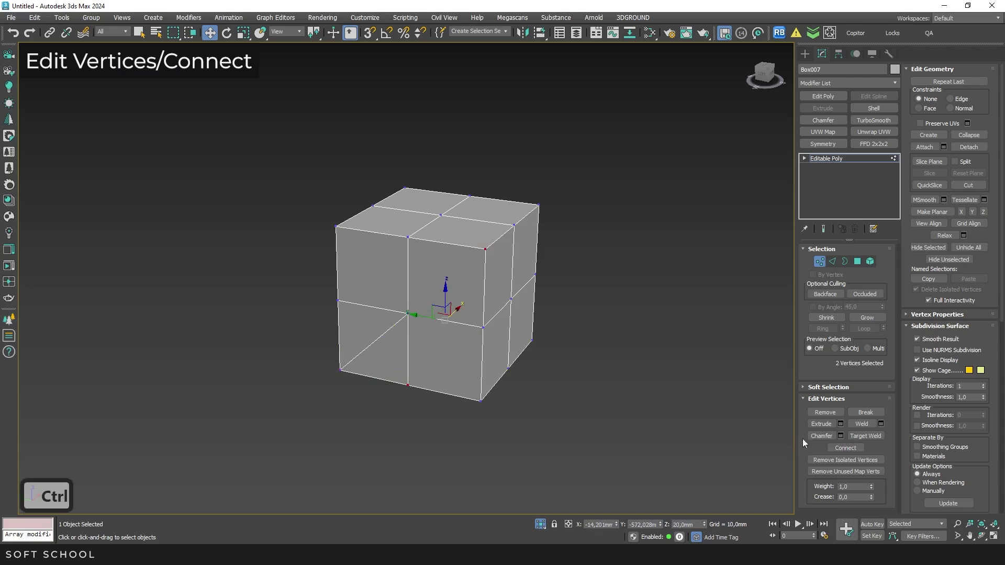
left_click(839, 448)
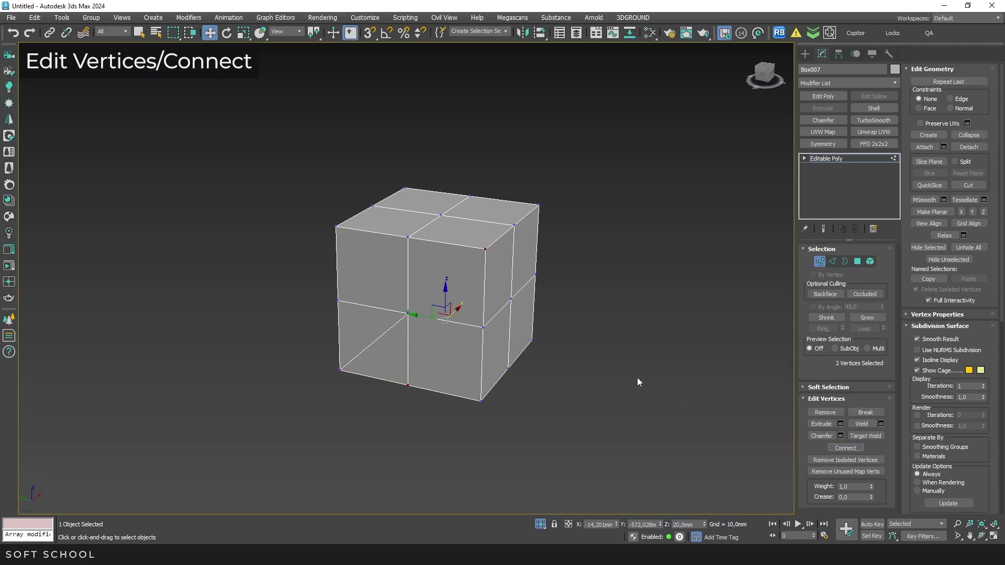
left_click(626, 366)
- Connect the top face's four corner vertices to its centre vertex
middle_click_drag(480, 234, 457, 226, "alt")
scroll(452, 214, "up", 3)
left_click(276, 233, "ctrl")
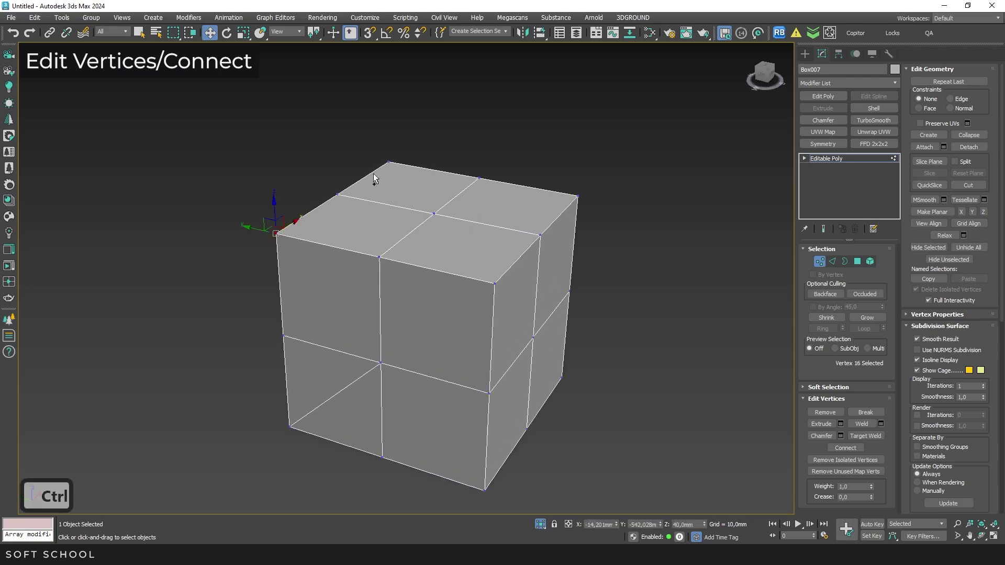
left_click(389, 163, "ctrl")
left_click(434, 213, "ctrl")
left_click(577, 197, "ctrl")
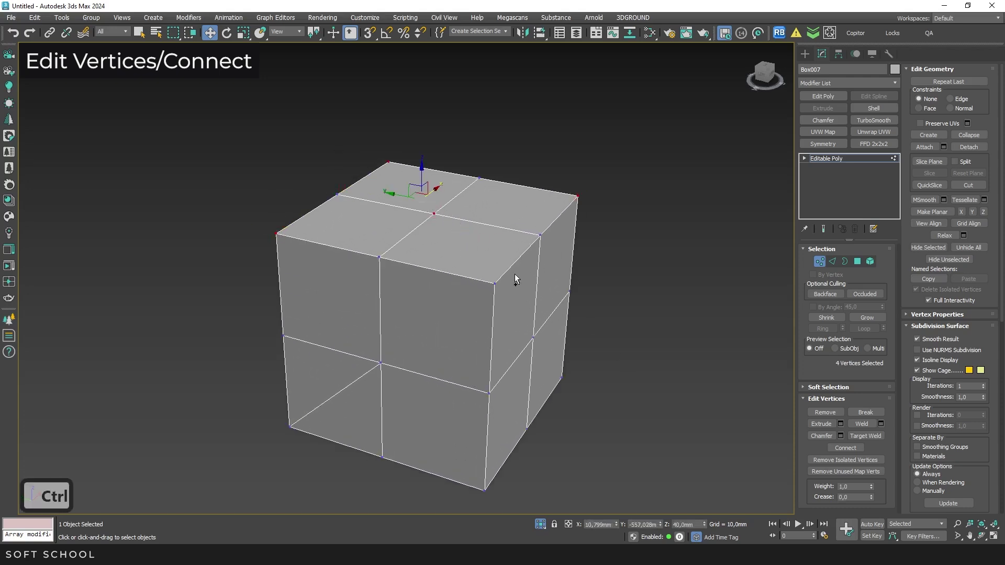
left_click(494, 283, "ctrl")
left_click(840, 447)
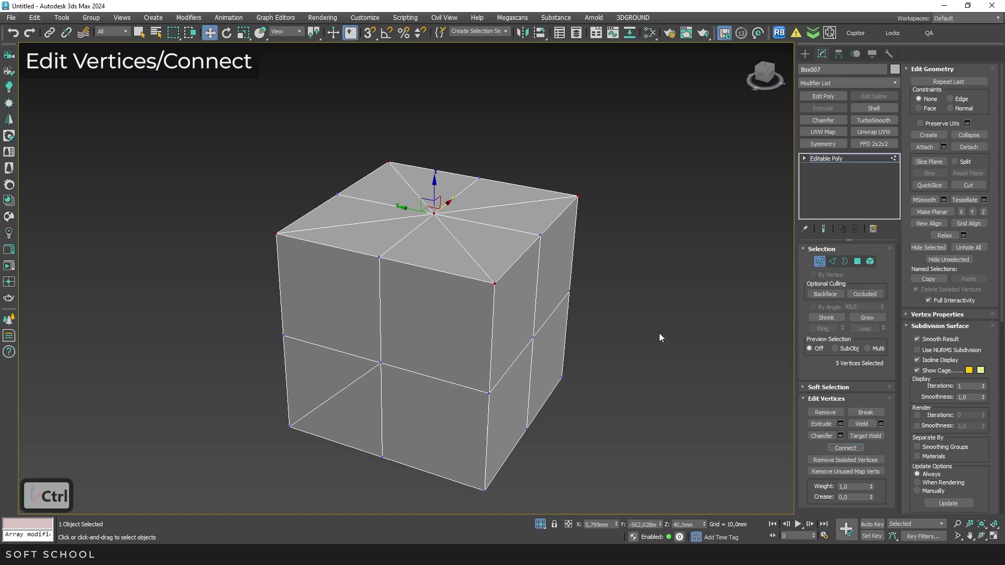
- Undo the diagonal connections on the top face and the diagonal edge on the front face
key("ctrl+z")
key("ctrl+z")
key("ctrl+z")
key("ctrl+z")
key("ctrl+z")
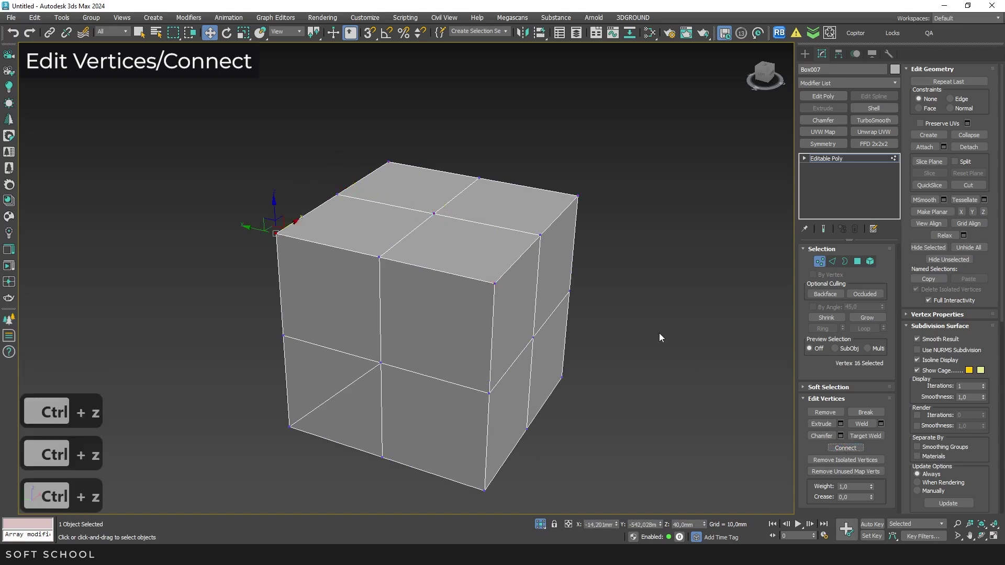
key("ctrl+z")
key("ctrl+z")
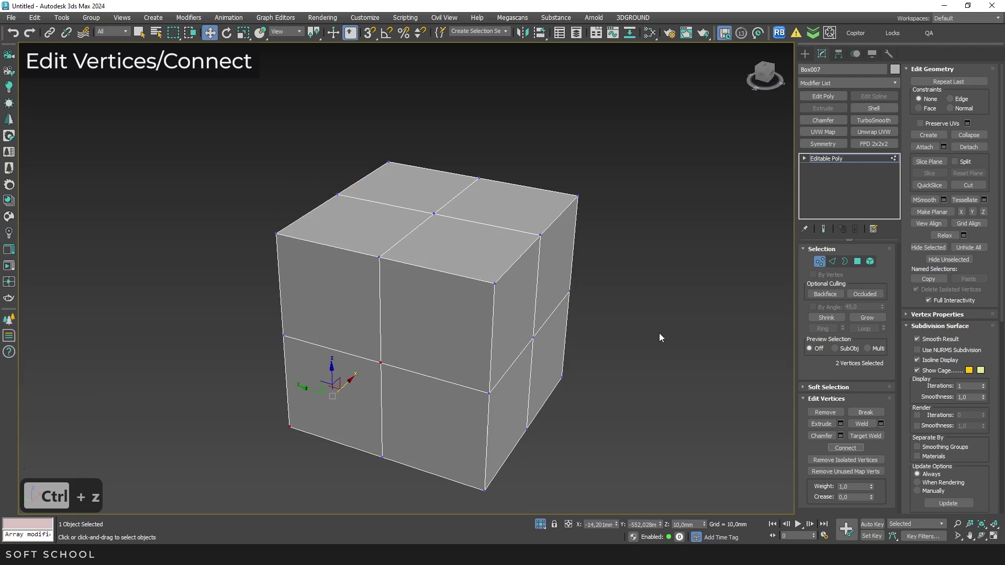
- Connect all vertices of the box at once, and undo the connection
key("ctrl+a")
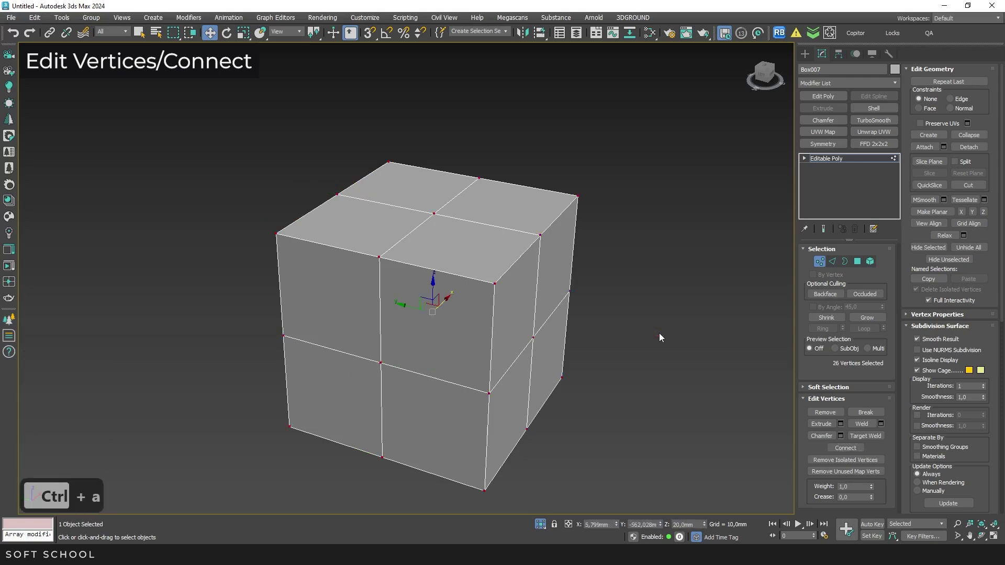
left_click(843, 447)
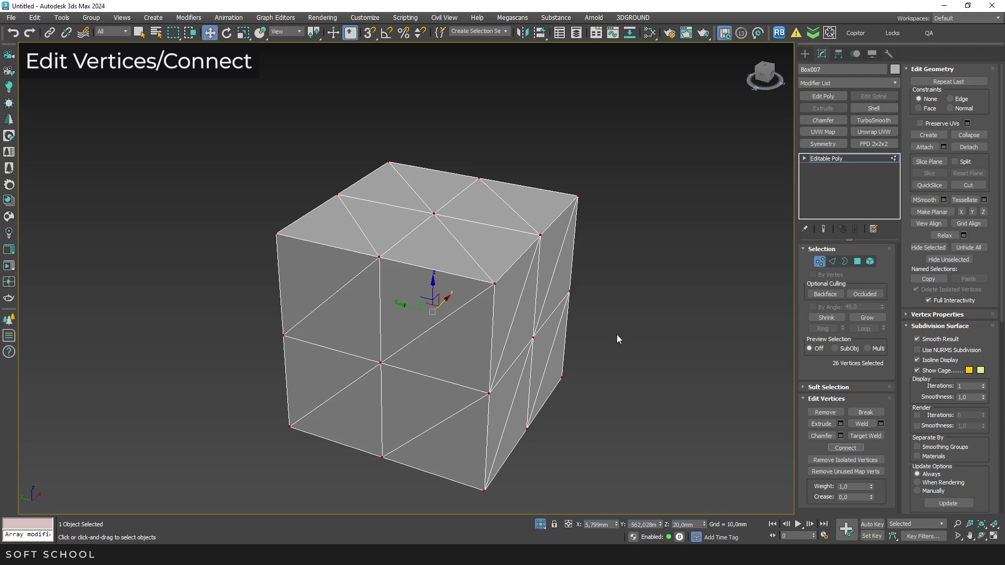
middle_click_drag(617, 334, 600, 316, "alt")
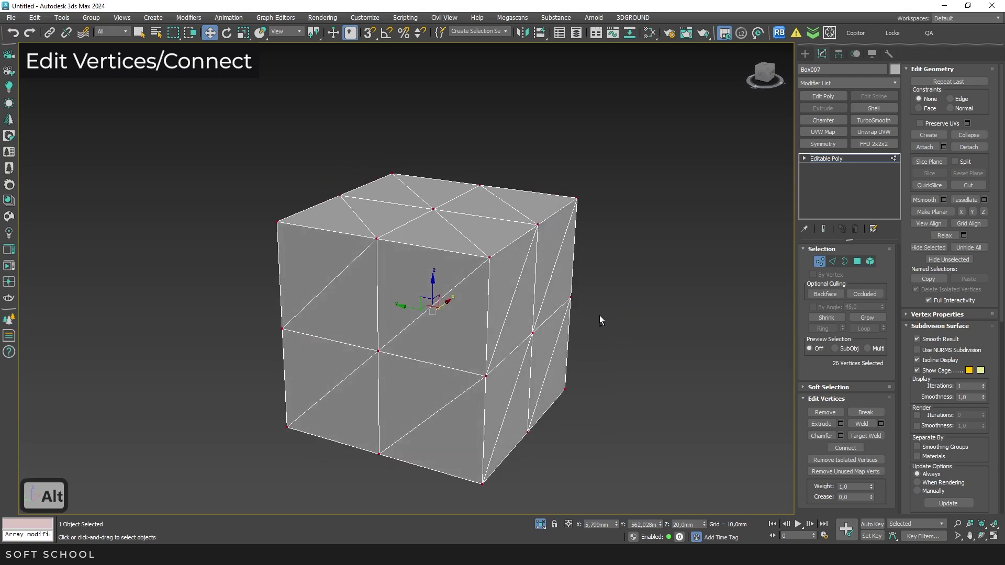
key("ctrl+z")
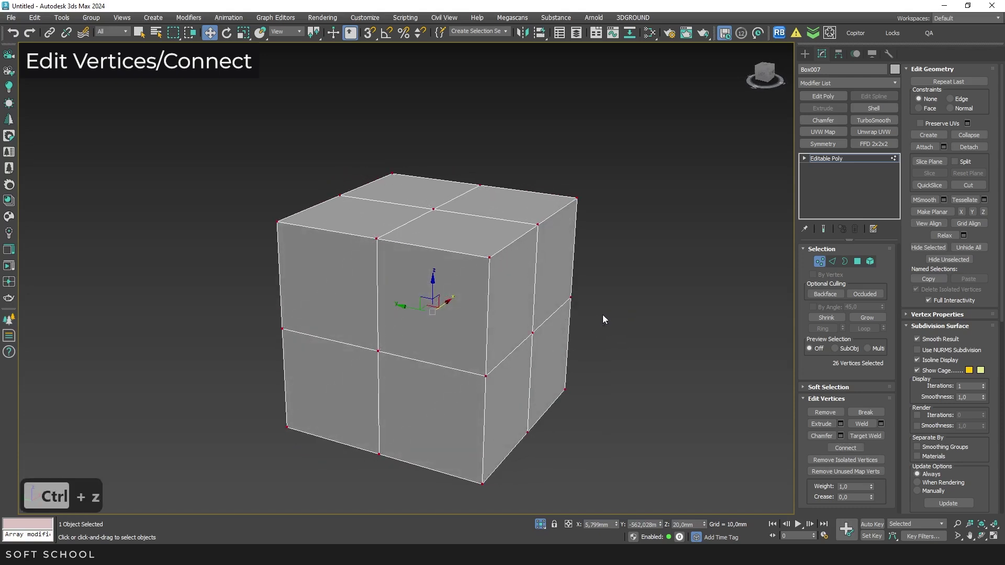
- Display the box's hidden triangulation diagonals with Edit Triangulation at edge level
left_click(833, 261)
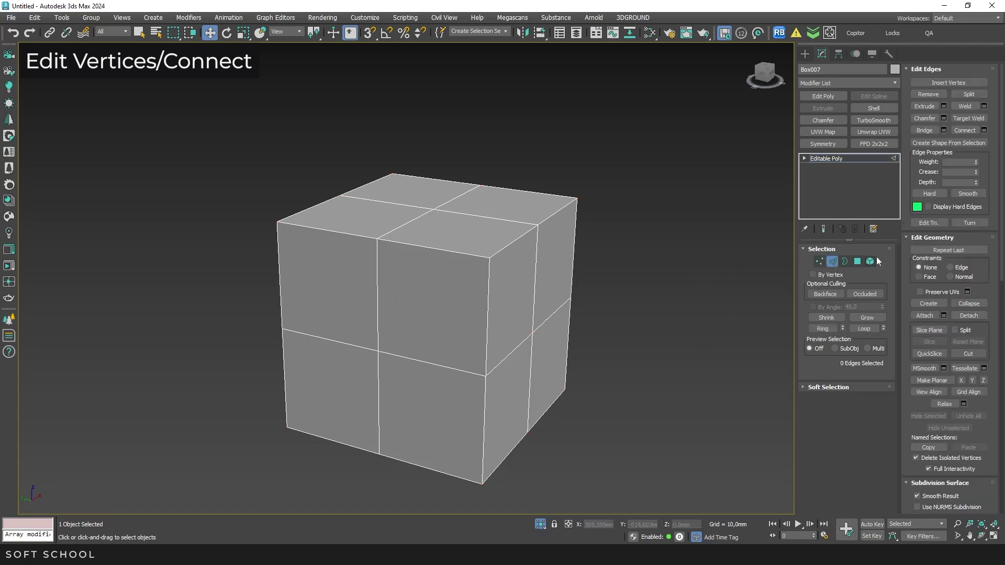
left_click(929, 223)
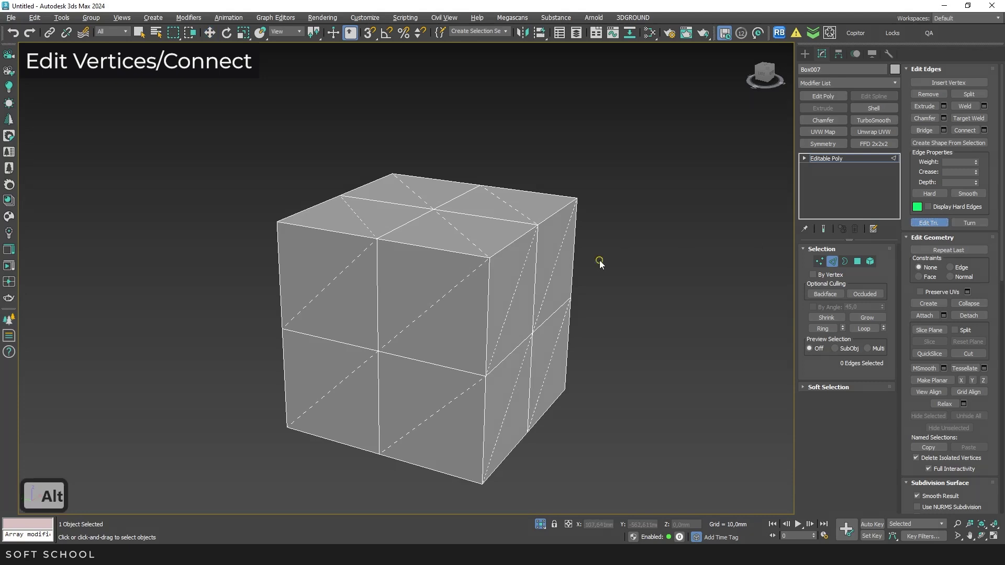
middle_click_drag(599, 259, 654, 269, "alt")
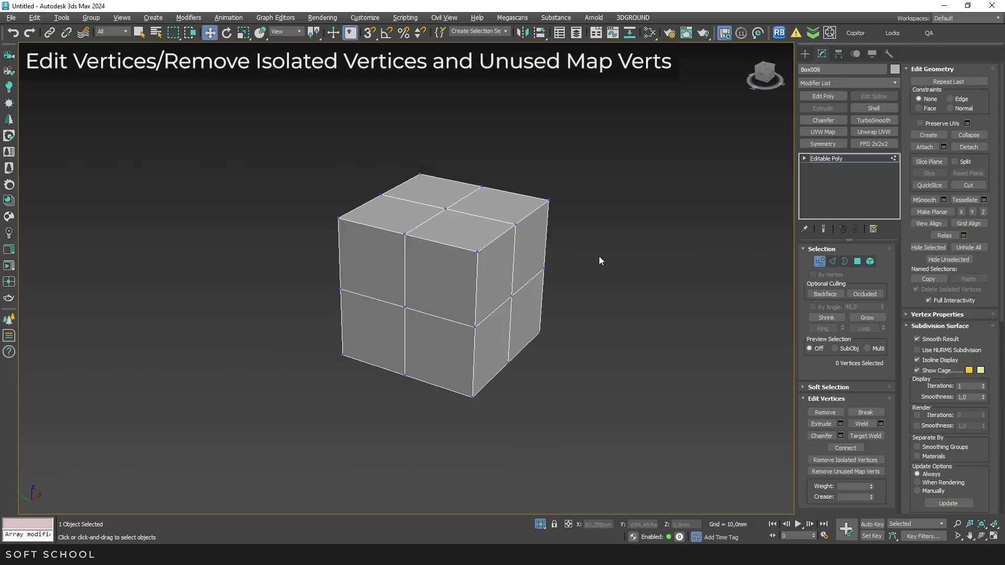
- Clone the box's nine top vertices to a spot beside the box, using Clone To Element
middle_click_drag(599, 260, 598, 233, "alt")
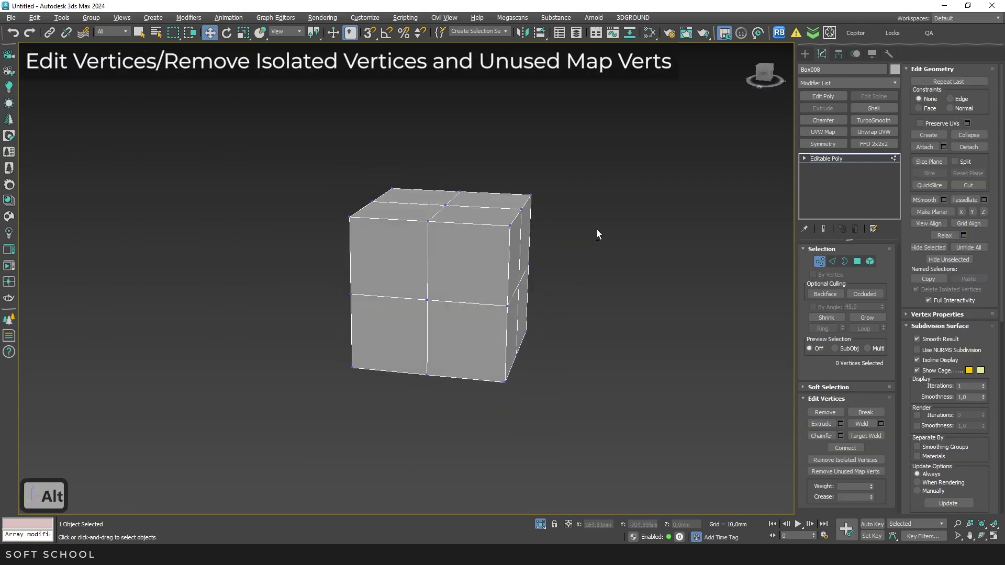
left_click_drag(314, 155, 591, 243)
middle_click_drag(535, 231, 475, 238, "alt")
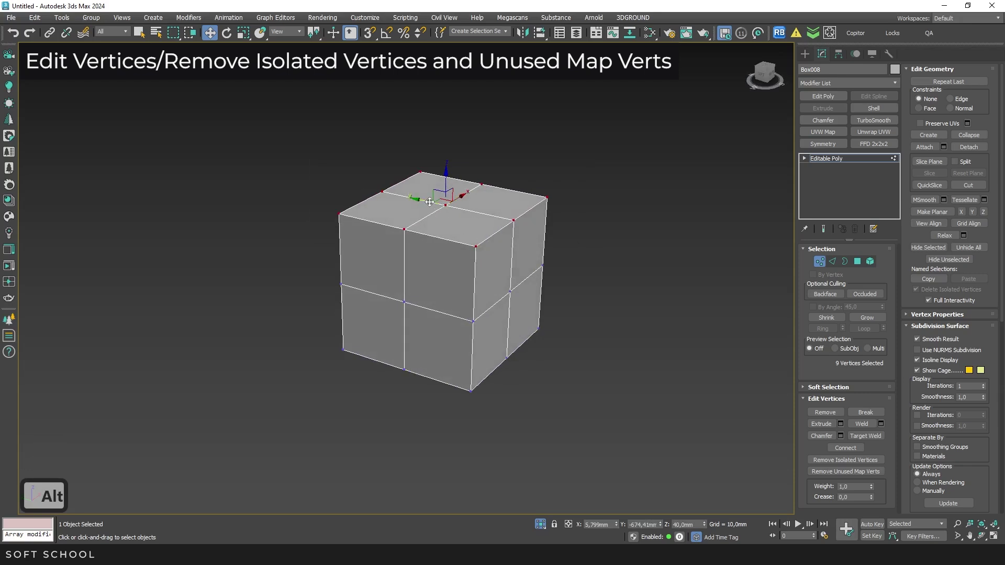
left_click_drag(429, 202, 620, 285, "shift")
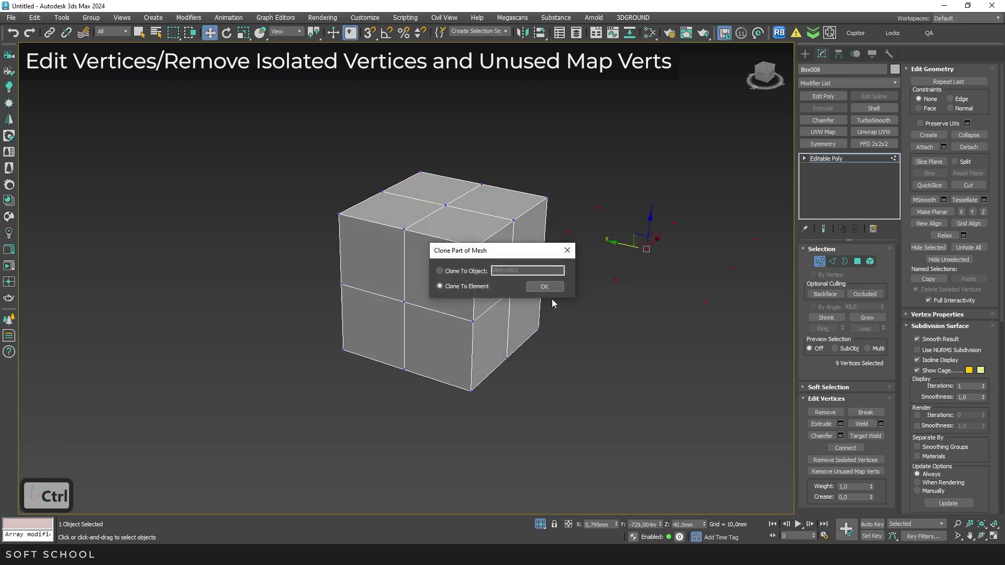
left_click(544, 286)
- Remove the isolated vertices floating beside the box
middle_click_drag(544, 287, 577, 291, "alt")
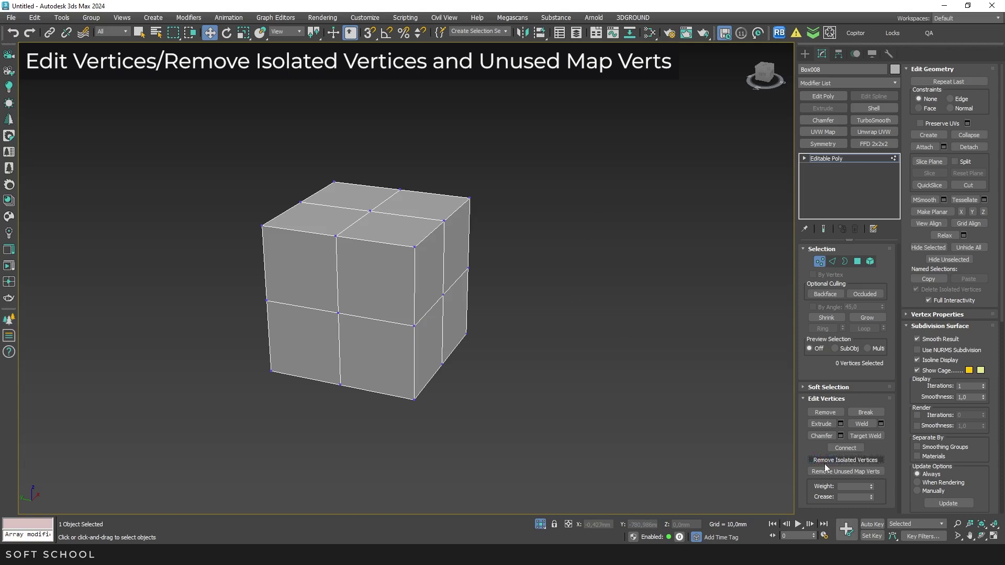
left_click(845, 459)
middle_click_drag(520, 292, 590, 300, "alt")
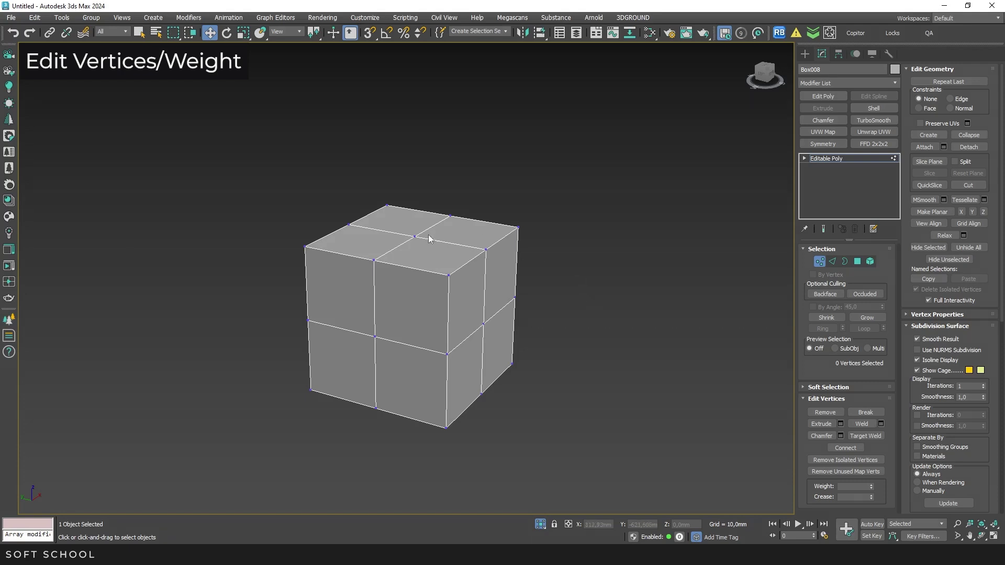
- Extrude the top face's centre vertex into a broad pyramid spike with its tip at about Z 66 mm
left_click(415, 237)
left_click(840, 423)
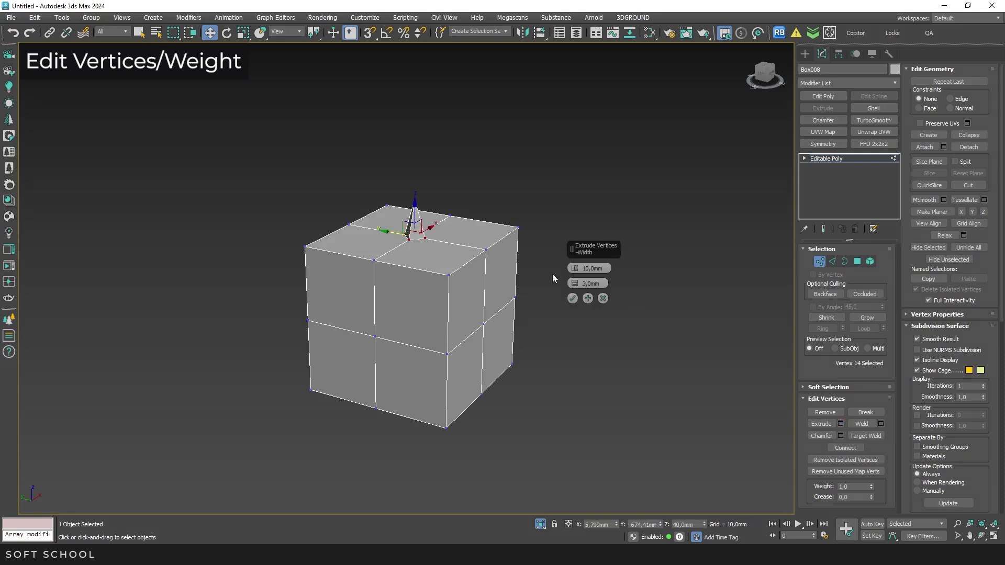
left_click_drag(574, 268, 583, 196)
left_click_drag(575, 284, 576, 245)
left_click(573, 300)
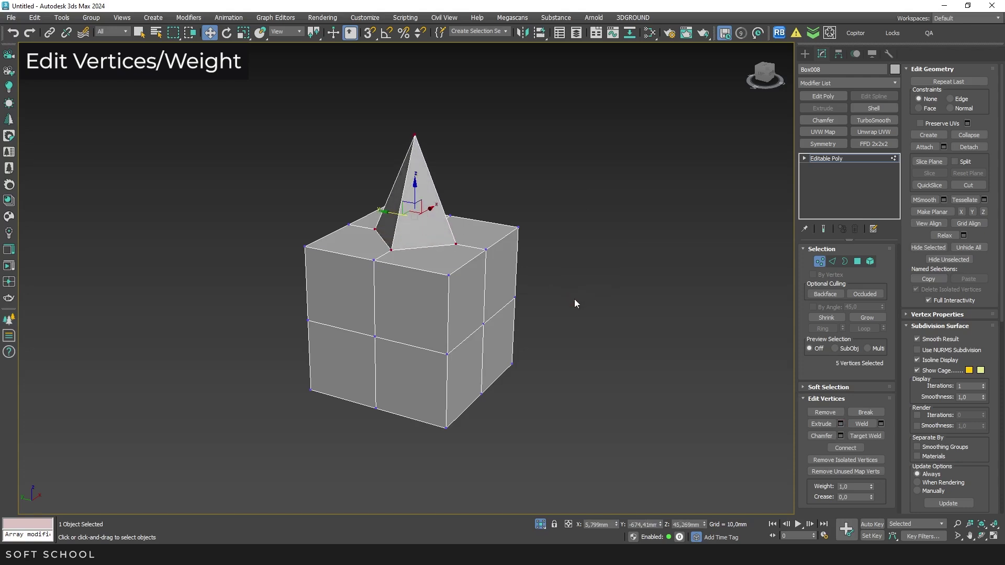
- Add a TurboSmooth modifier with 3 iterations, and return to the Editable Poly level with the end result shown
left_click(874, 120)
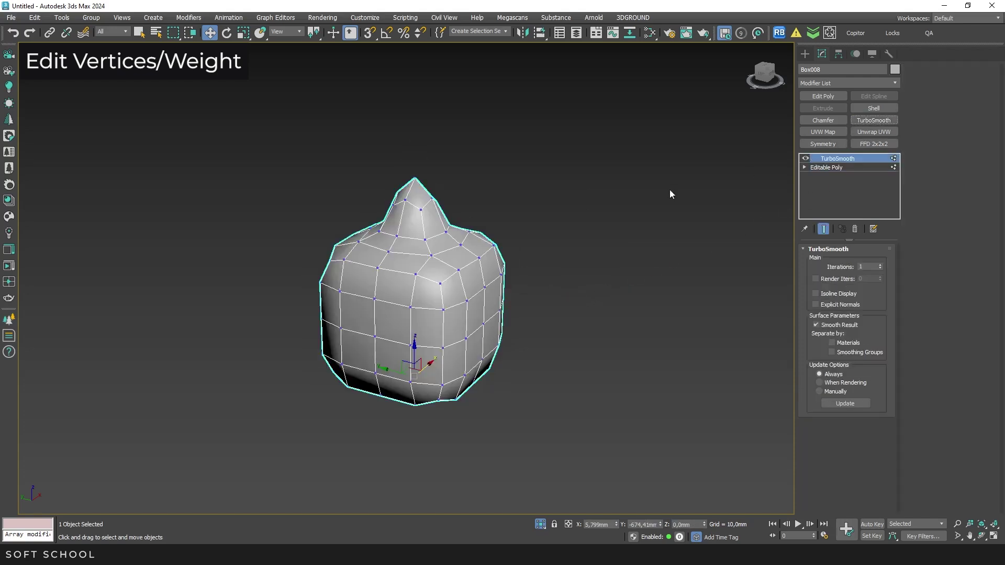
left_click(882, 265)
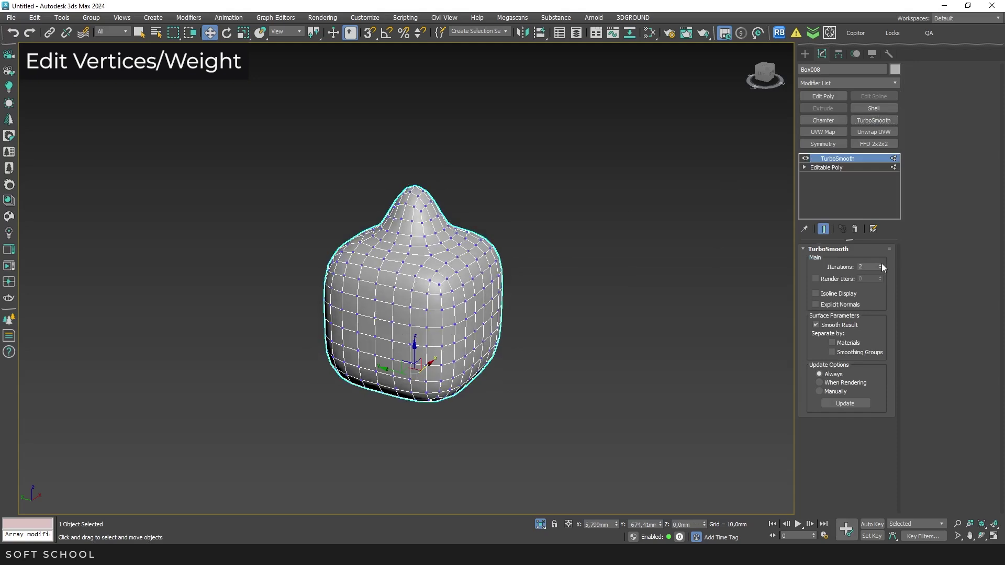
left_click(882, 265)
left_click(835, 169)
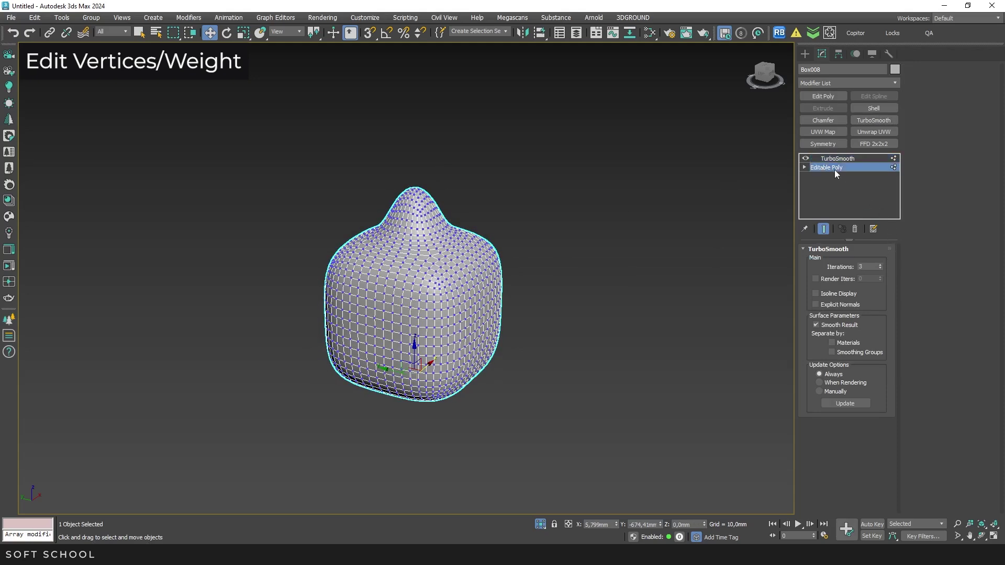
left_click(824, 229)
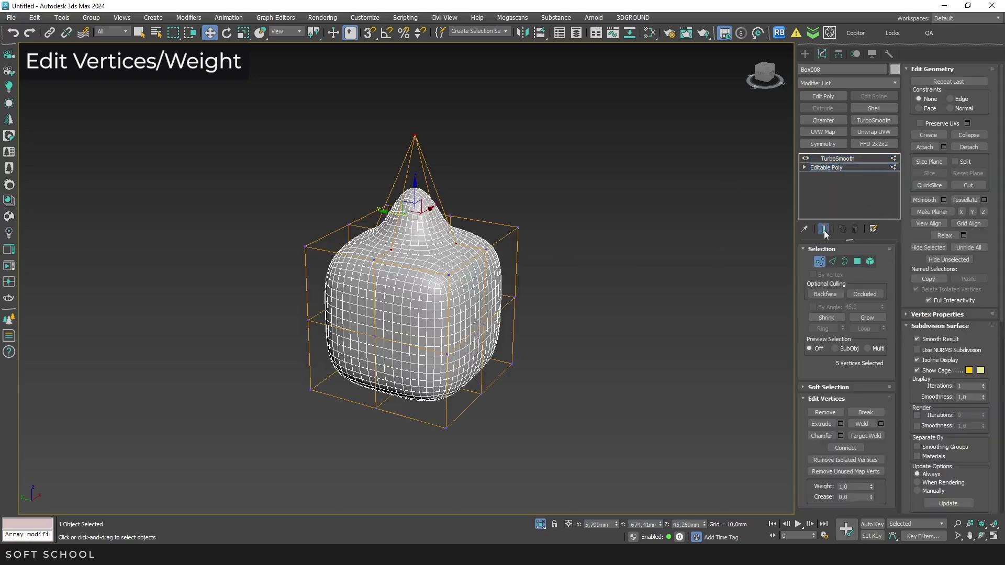
- Test weights of 5.704 and 60.04 on the spike's tip vertex, and reset its weight to 1
middle_click_drag(482, 243, 491, 255)
middle_click_drag(490, 254, 500, 251, "alt")
left_click_drag(404, 124, 429, 109)
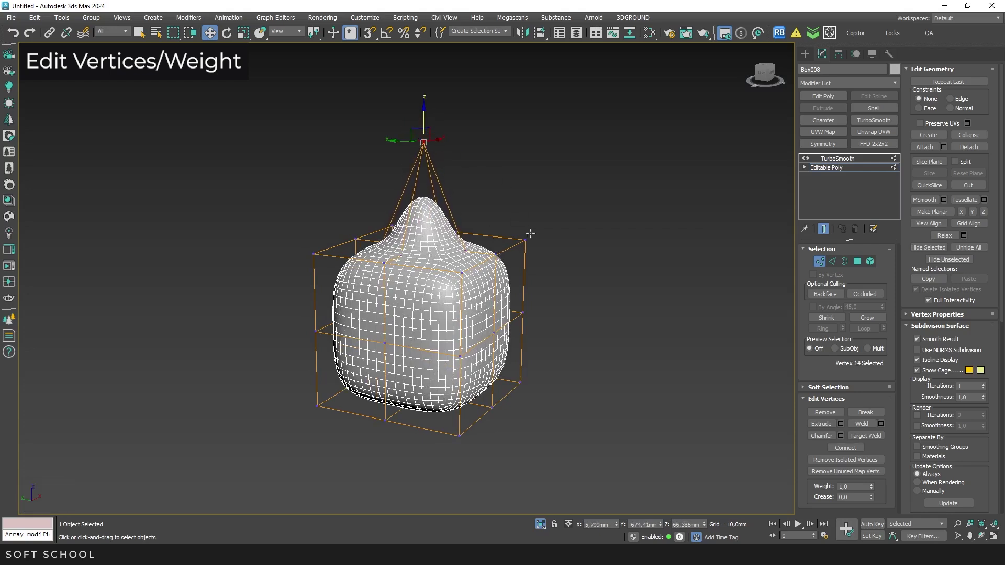
left_click_drag(871, 486, 812, 398, "alt")
scroll(445, 214, "up", 5)
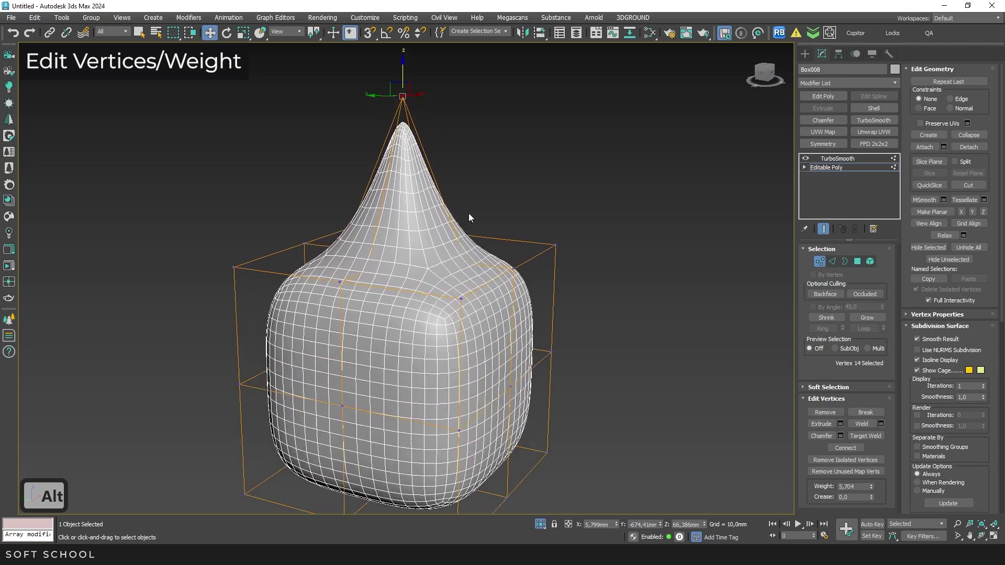
left_click_drag(871, 489, 863, 251, "alt")
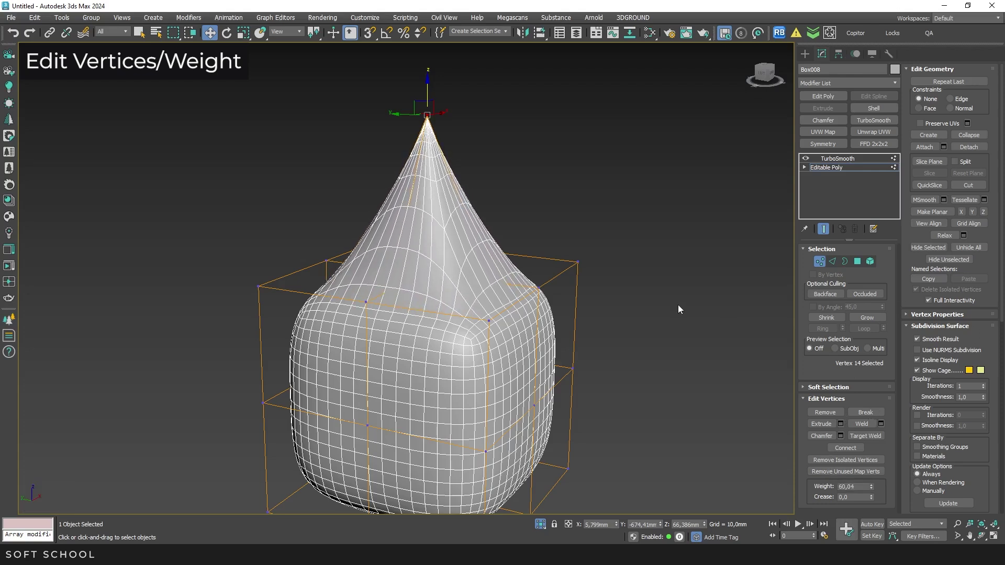
double_click(843, 487)
type("1")
key("Return")
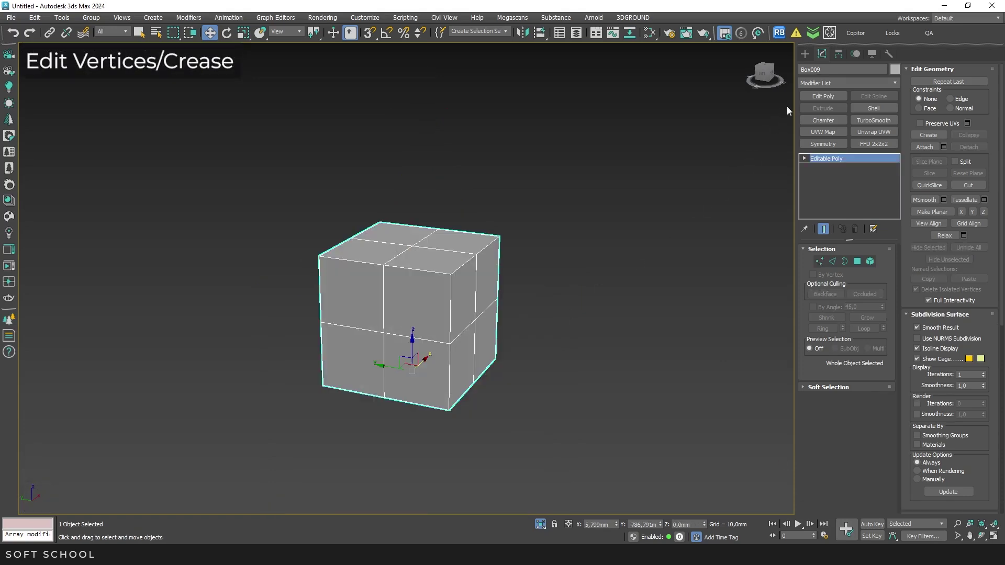
- Add an OpenSubdiv modifier to the plain box and set its iterations to 4
left_click(807, 85)
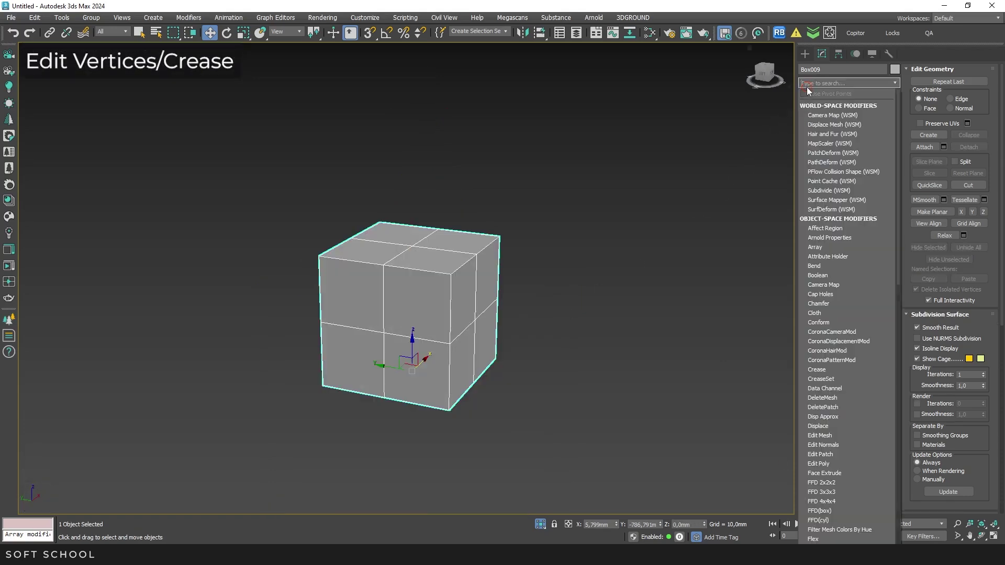
type("op")
key("Return")
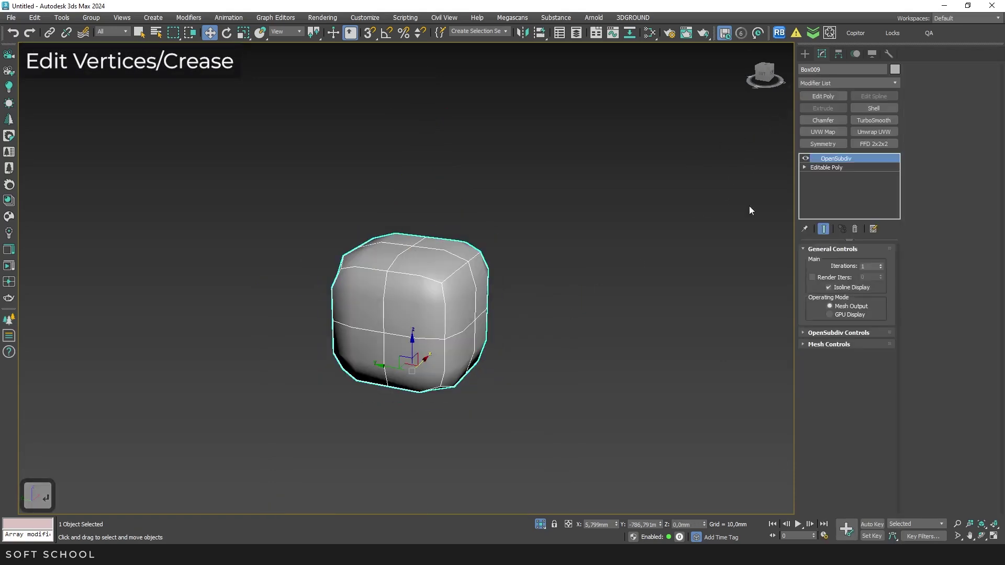
left_click(881, 264)
left_click(881, 264)
left_click(881, 264)
scroll(411, 275, "up", 3)
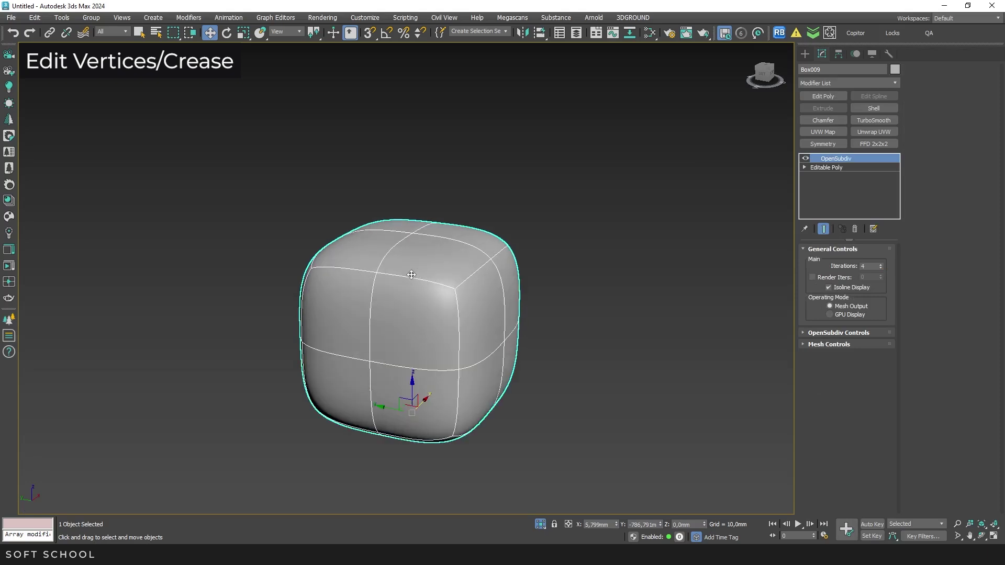
- Raise the Crease value of all the Editable Poly's vertices while showing the OpenSubdiv end result
middle_click_drag(411, 275, 425, 267, "alt")
left_click(829, 169)
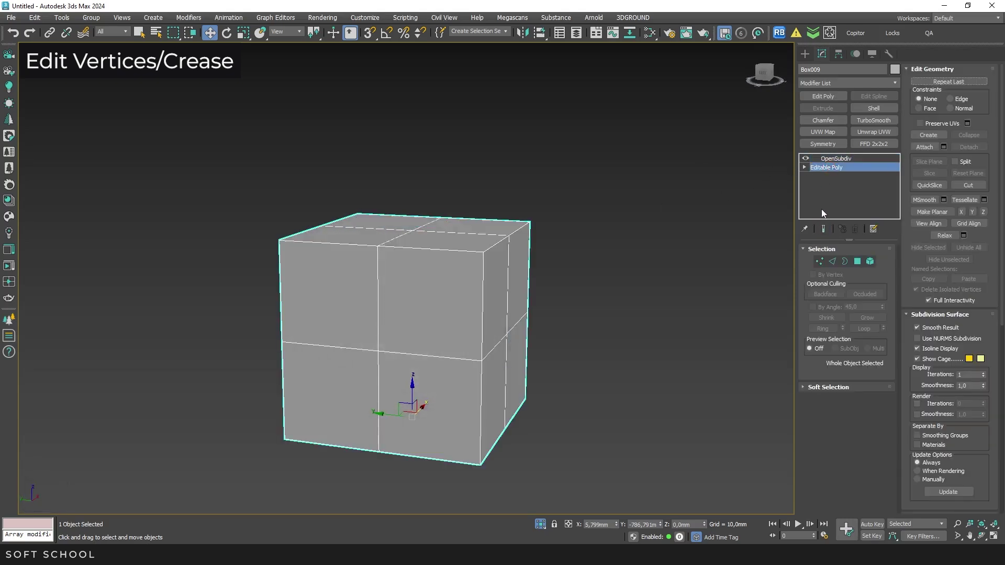
left_click(823, 229)
left_click(819, 261)
key("ctrl+a")
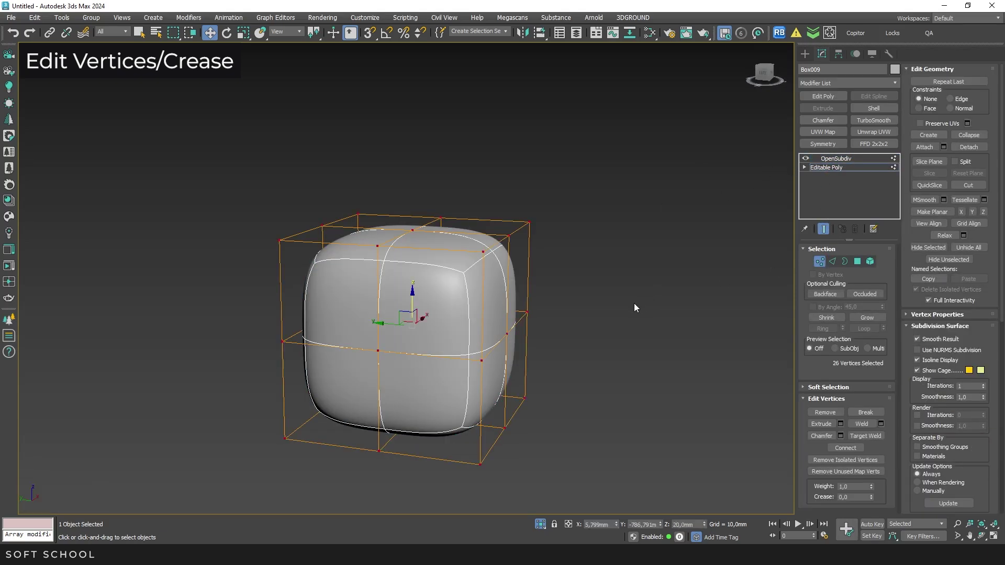
left_click_drag(871, 497, 881, 432)
middle_click_drag(635, 291, 619, 305, "alt")
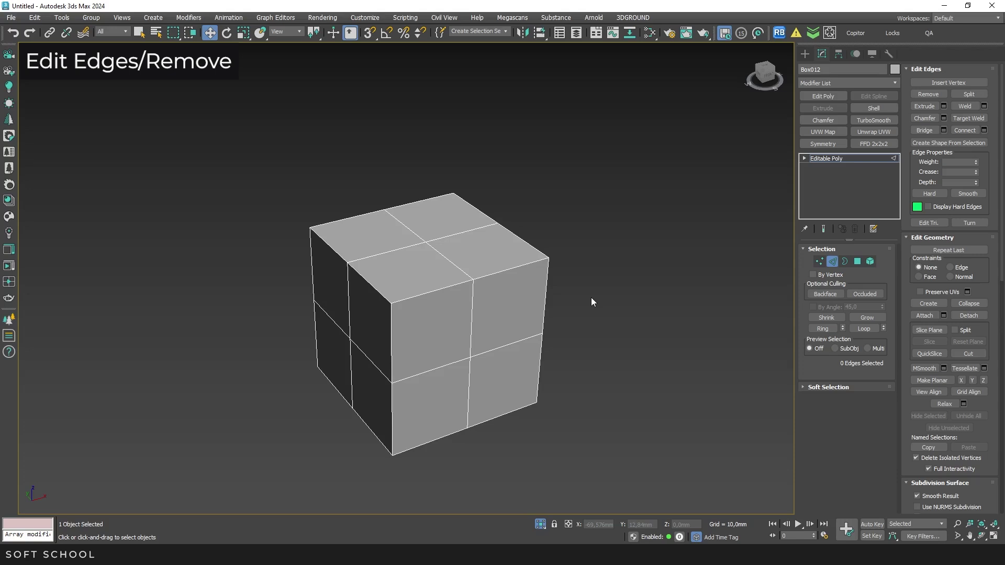
- Remove the box's middle edge loop without its vertices, check the leftover vertices at vertex level, and undo the removal
double_click(458, 267)
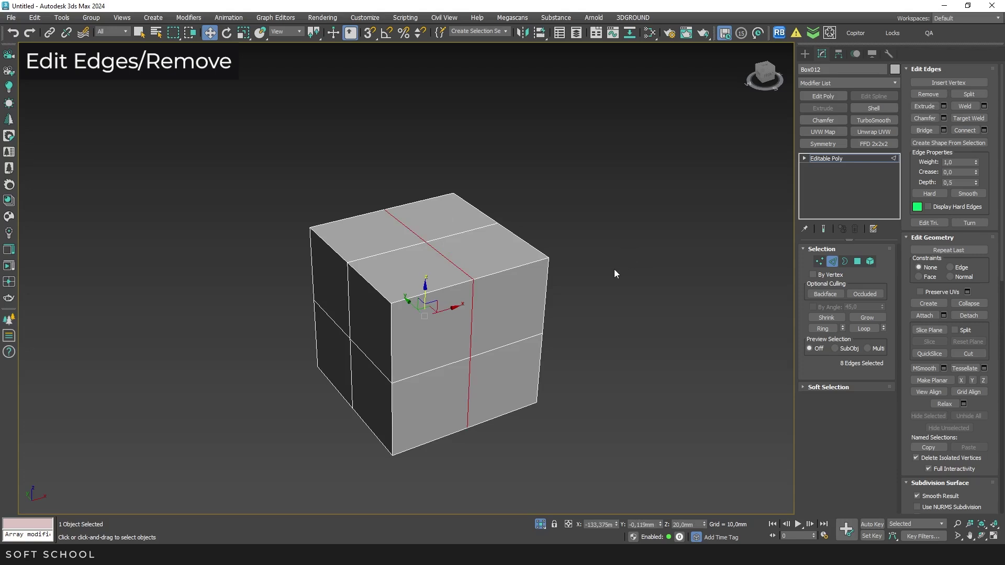
key("BackSpace")
left_click(817, 261, "ctrl")
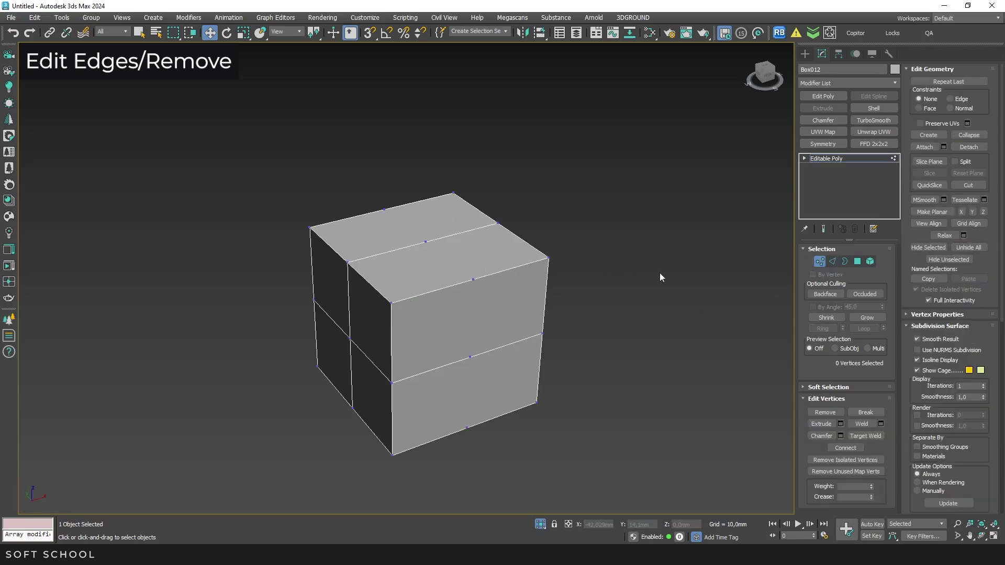
key("ctrl+z")
left_click(832, 261)
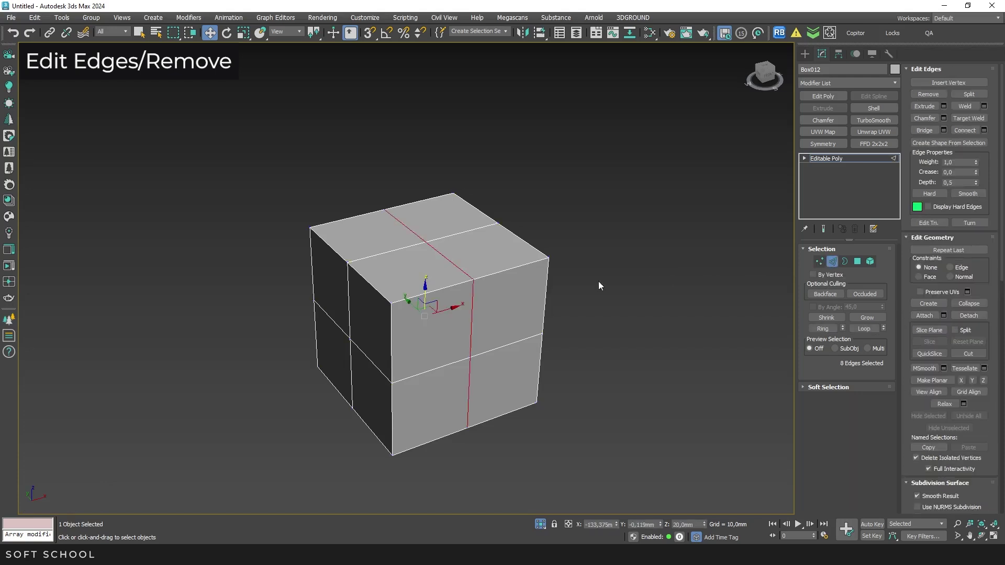
- Remove the selected edge loop together with its vertices, check at vertex level, and activate Insert Vertex at edge level
key("ctrl+BackSpace")
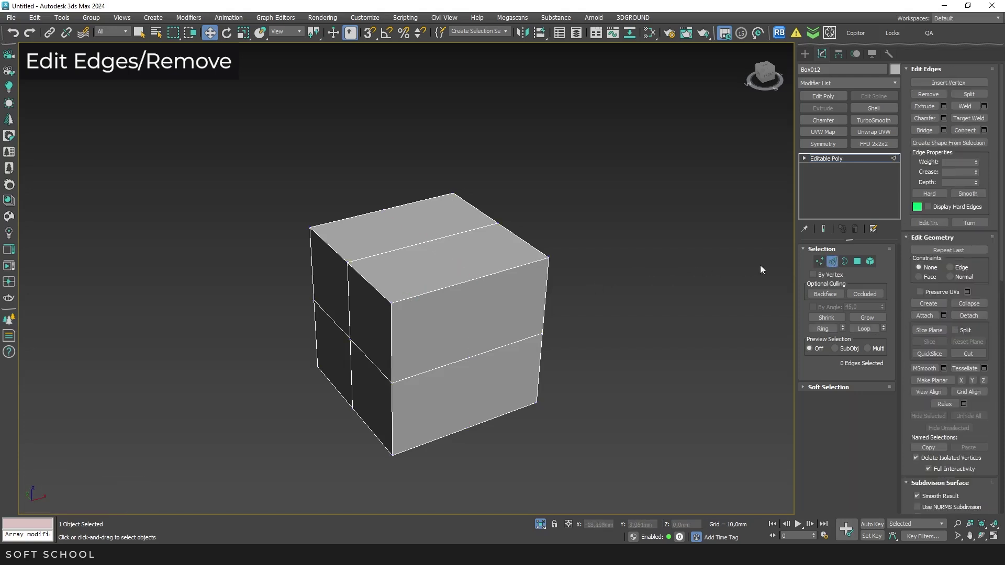
key("1")
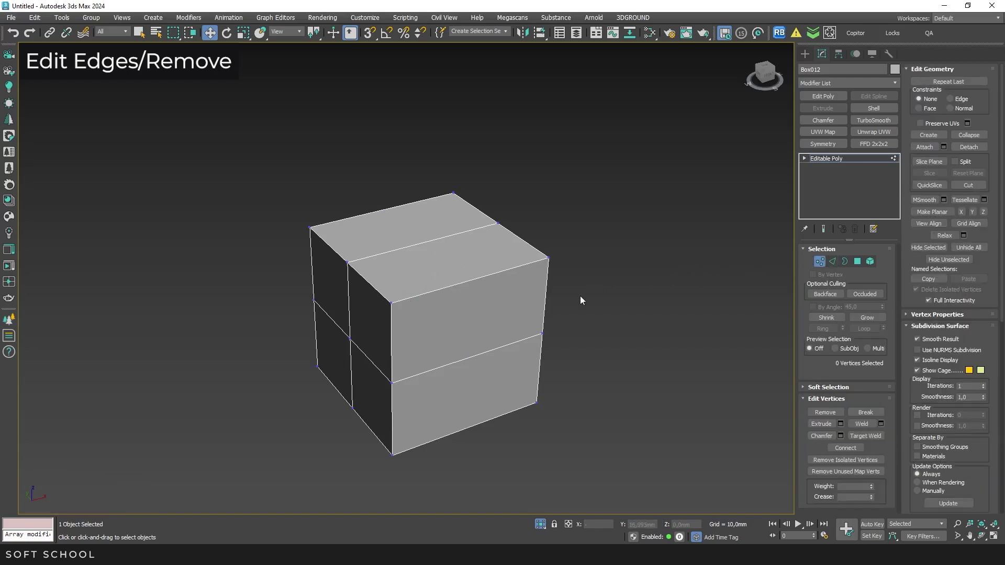
left_click(830, 262)
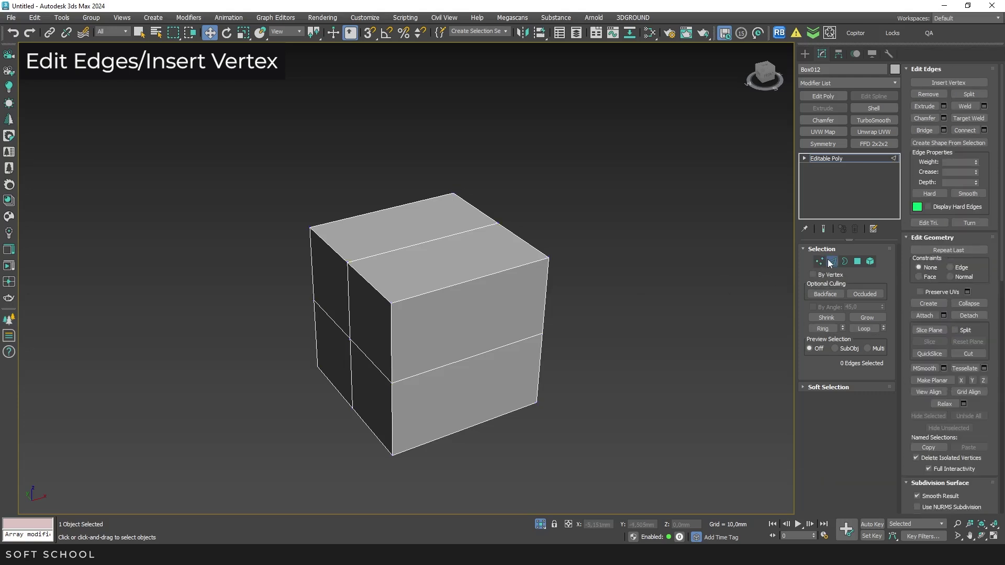
left_click(937, 83)
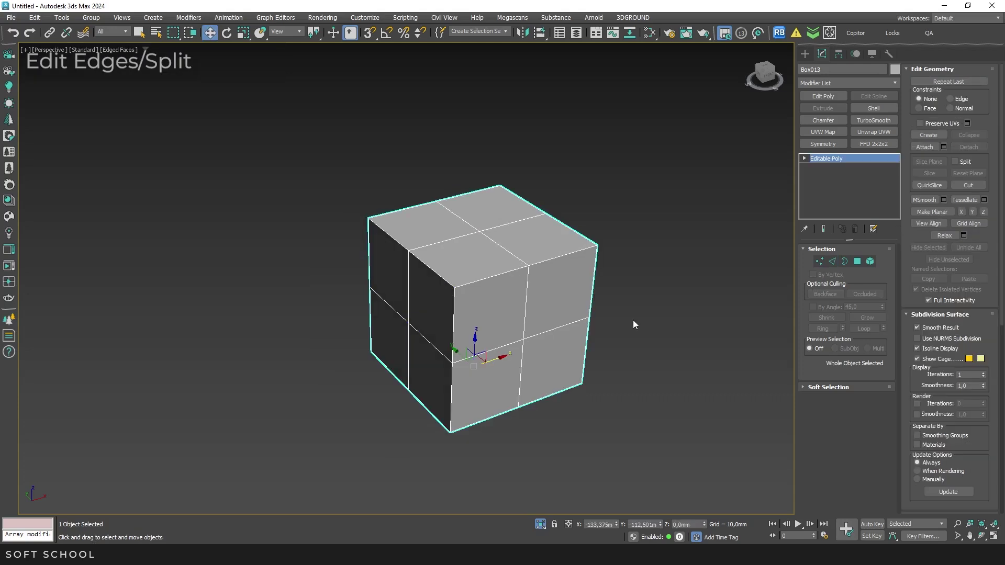
- Split the new box along its middle edge loop that runs over the top and front faces
left_click(833, 261)
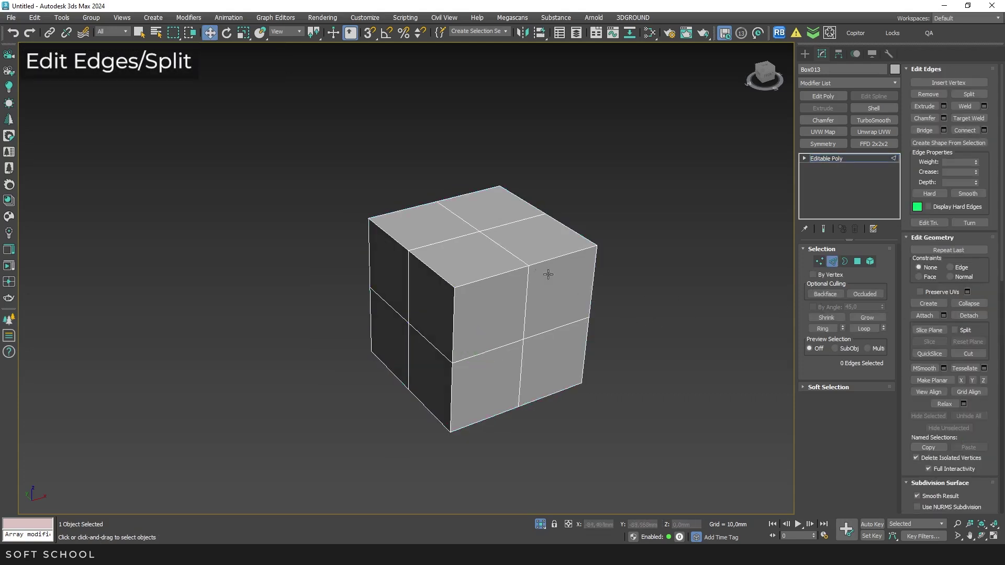
double_click(511, 253)
left_click(969, 94)
- Select one half of the split box as an element, move it away from the other half, and deselect it
middle_click_drag(670, 262, 584, 246, "alt")
left_click(870, 263)
left_click(529, 255)
left_click_drag(539, 300, 624, 302)
middle_click_drag(678, 324, 639, 312, "alt")
scroll(639, 312, "up", 4)
left_click(718, 317)
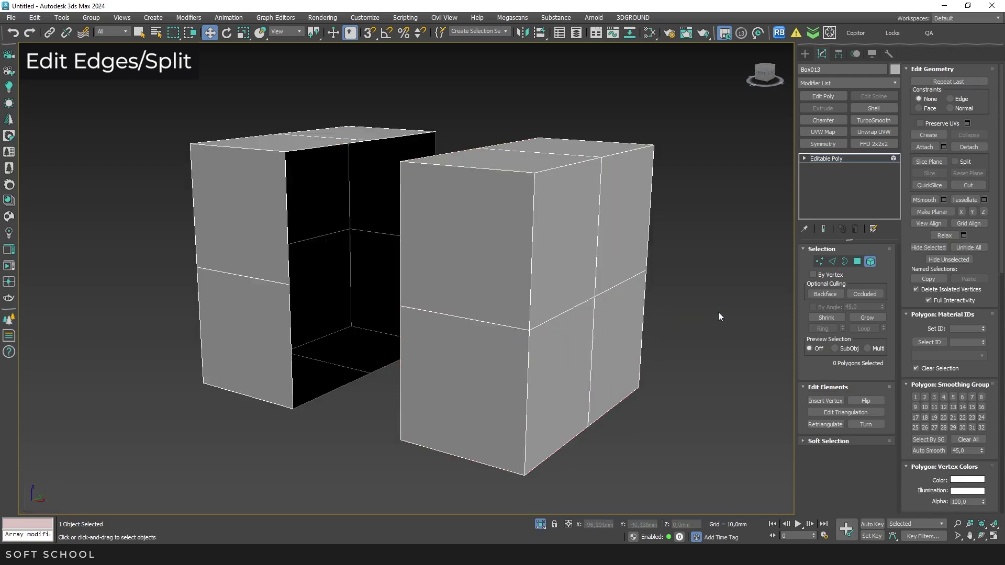
- Raise the middle horizontal edge on the separated half's side face by about 0.5 mm, and undo the move
left_click(834, 261)
left_click(571, 307)
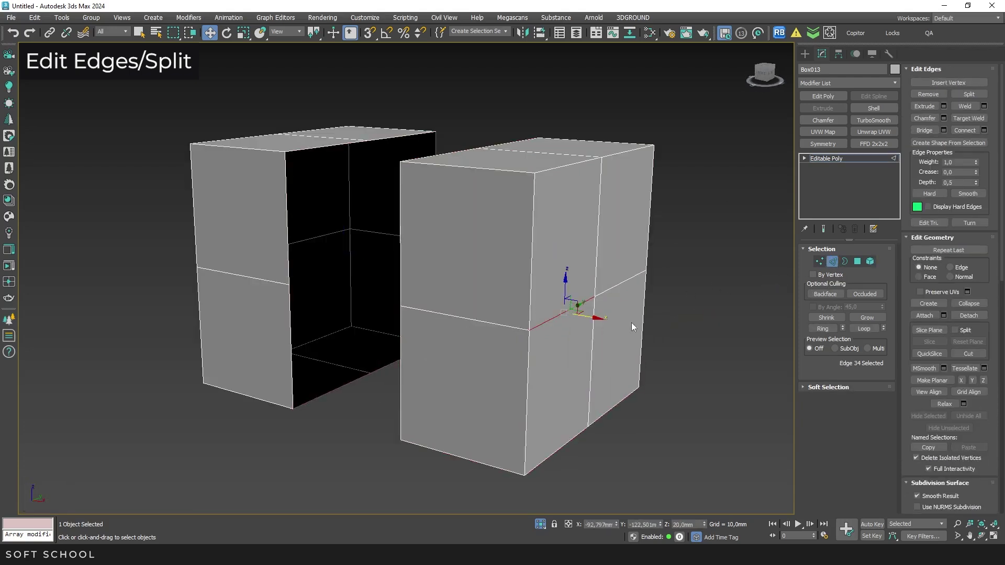
left_click(561, 303)
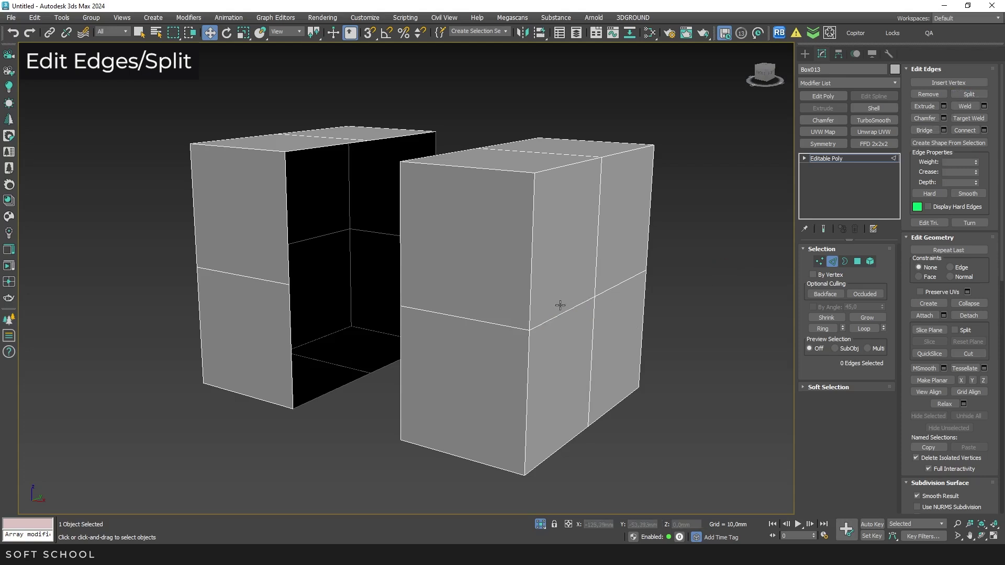
left_click(562, 313)
left_click_drag(565, 293, 567, 290)
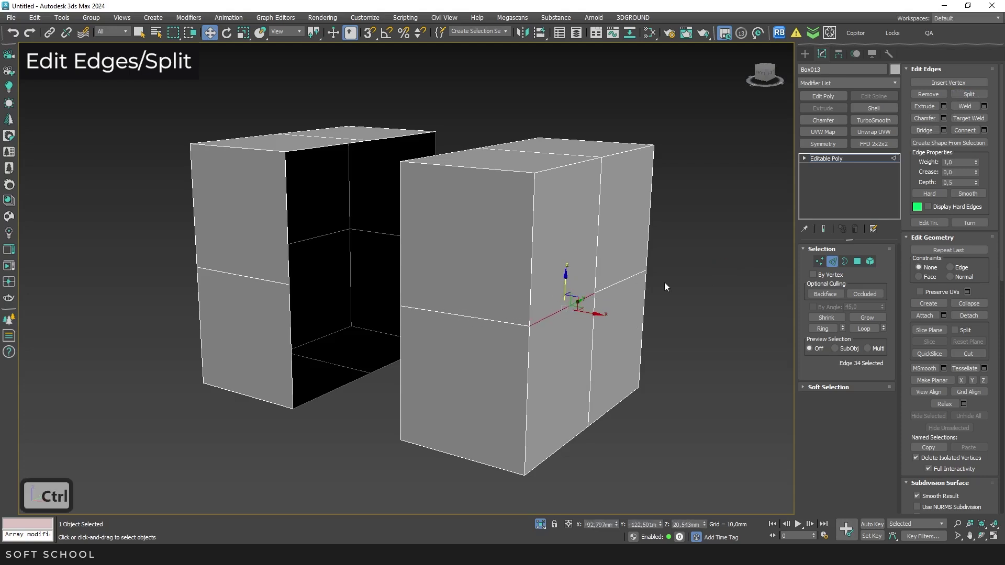
key("ctrl+z")
key("ctrl+z")
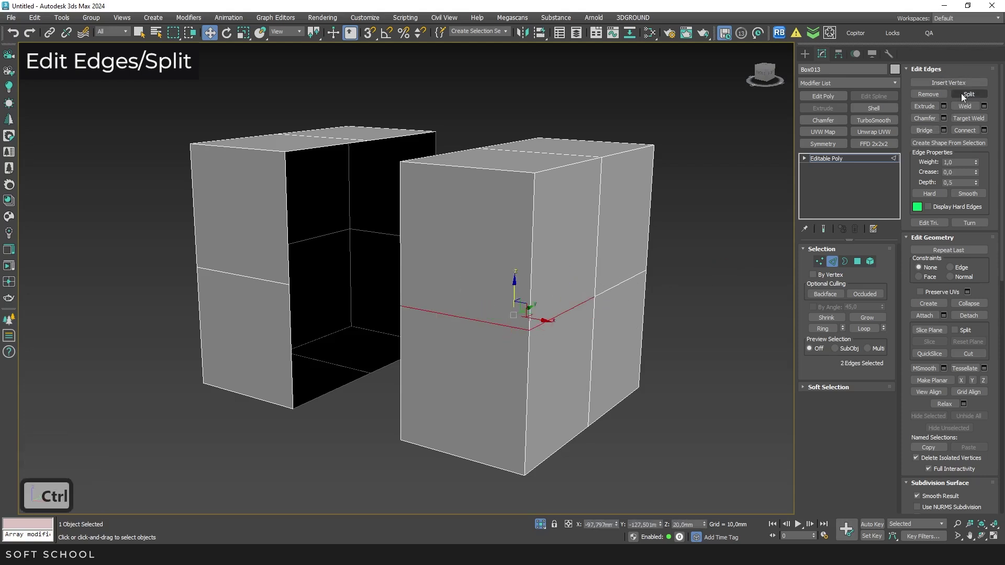
- Split the two selected horizontal edges of the separated half, and raise the edge on its side face
left_click(969, 93)
left_click(558, 319)
left_click_drag(558, 319, 565, 288)
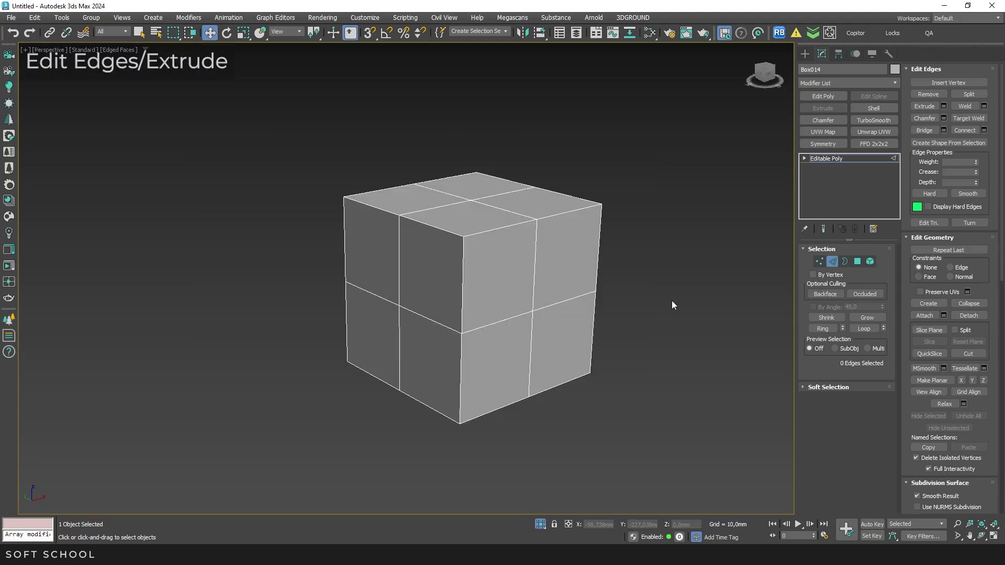
- Extrude all edges of the box outward with a height of about 5.26 mm, and adjust the extrusion width
key("ctrl+a")
left_click(929, 106)
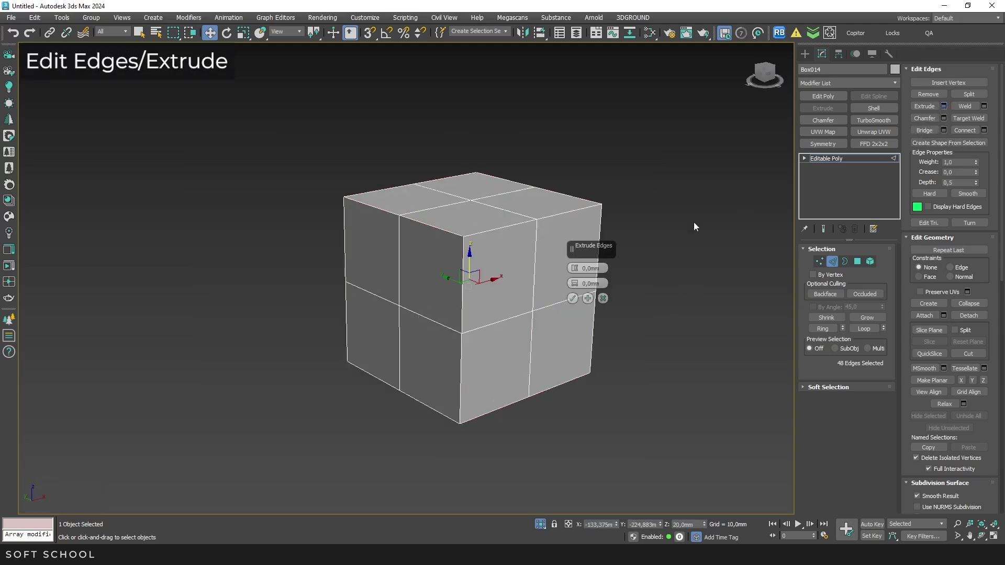
left_click_drag(575, 269, 582, 244)
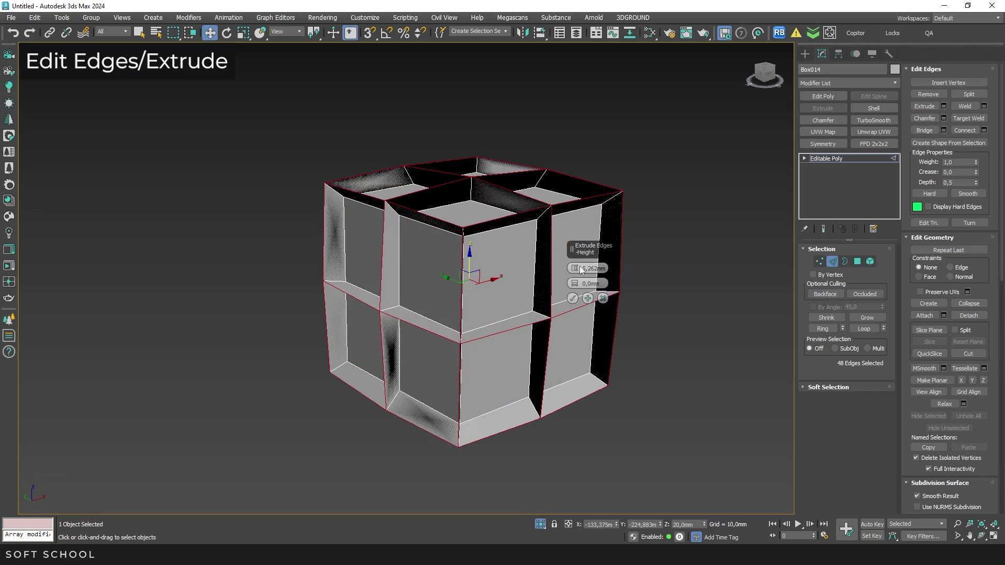
left_click_drag(575, 284, 569, 337)
middle_click_drag(577, 397, 601, 390, "alt")
left_click(573, 299)
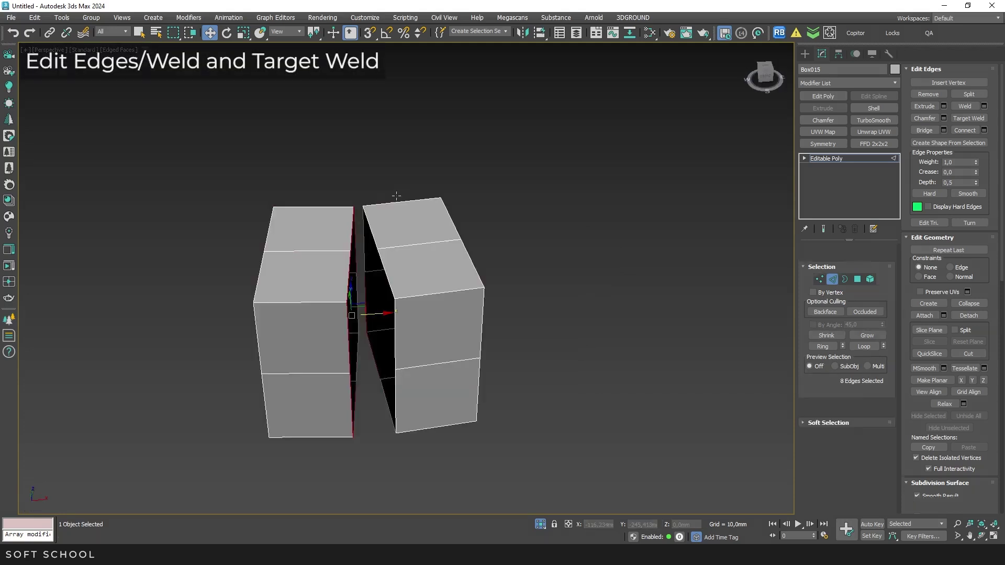
- Weld the facing open edges of the two box halves with a raised weld threshold, and undo the weld
middle_click_drag(379, 193, 297, 156, "alt")
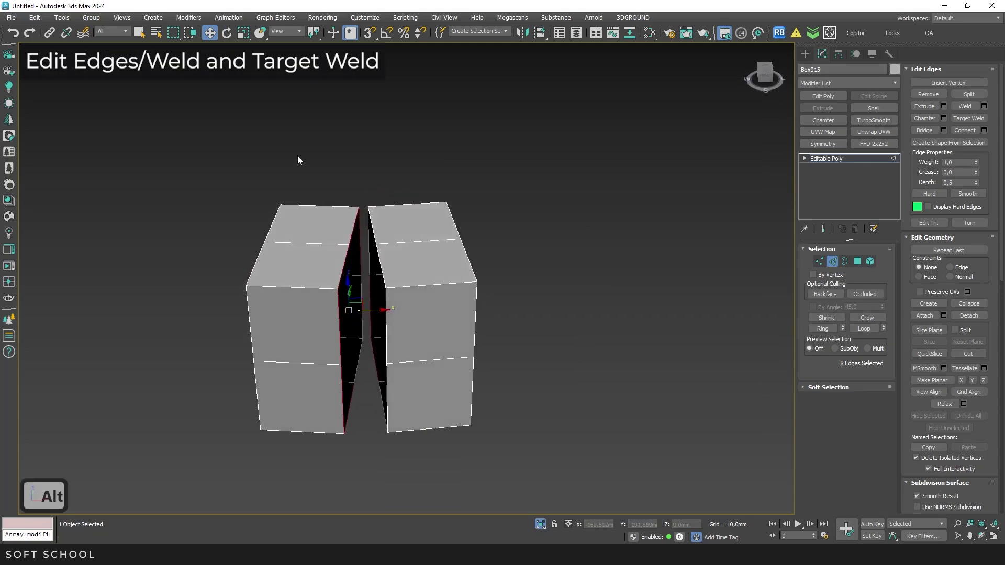
left_click_drag(296, 156, 443, 467)
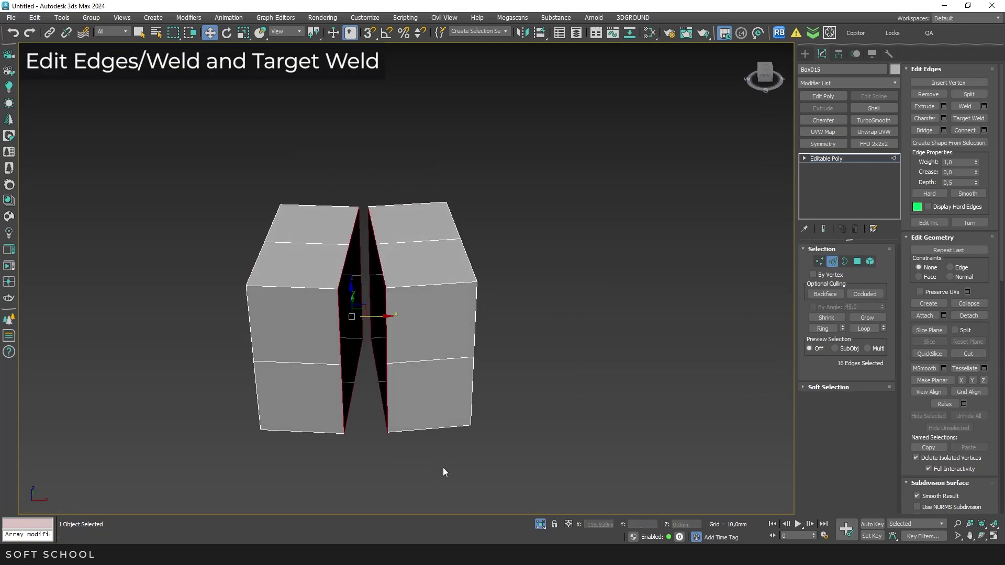
left_click(984, 106)
left_click_drag(578, 271, 586, 243)
left_click(572, 304)
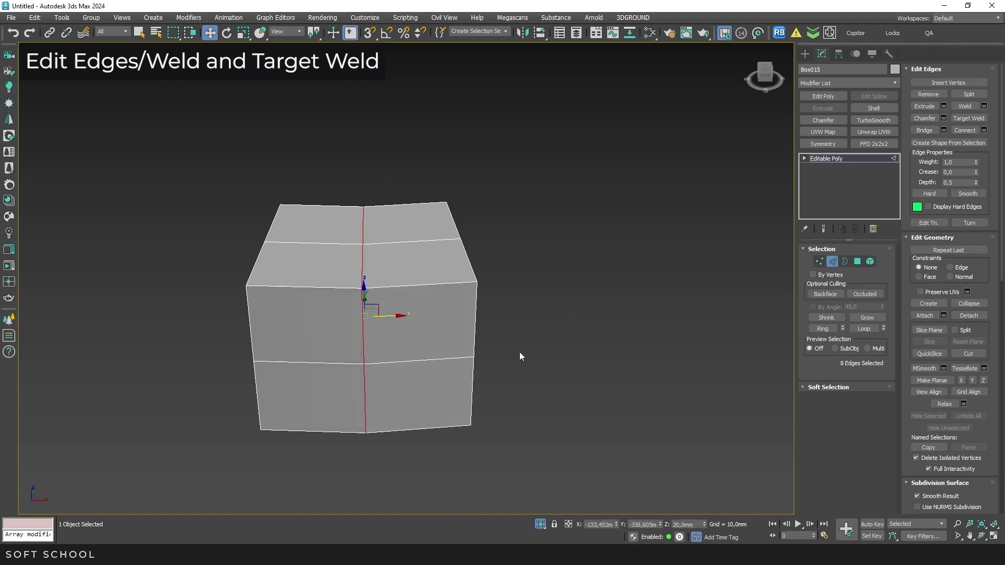
middle_click_drag(486, 351, 483, 349, "alt")
key("ctrl+z")
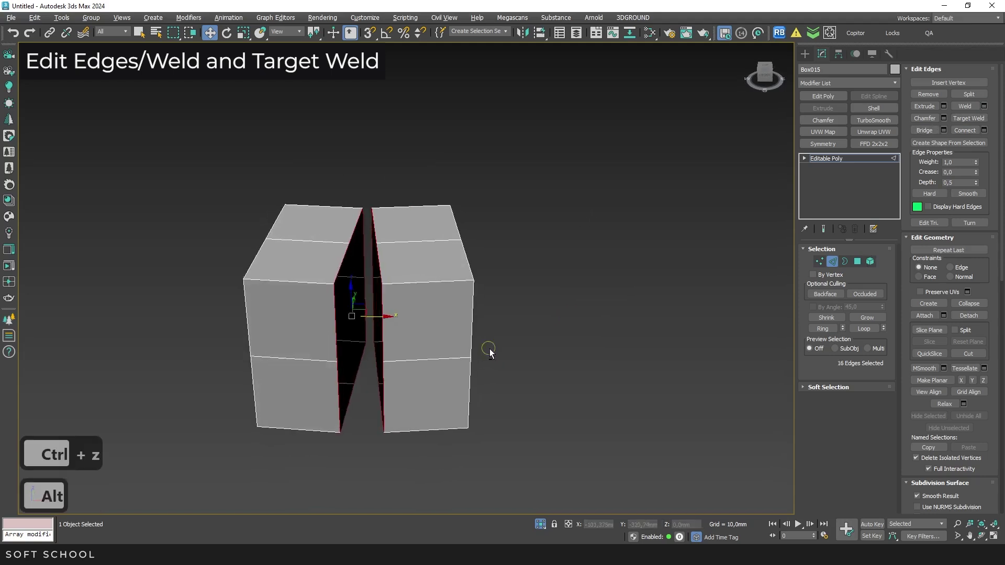
- Target-weld the right half's front top edge and its lower front edge onto the matching edges of the left half
left_click(968, 118)
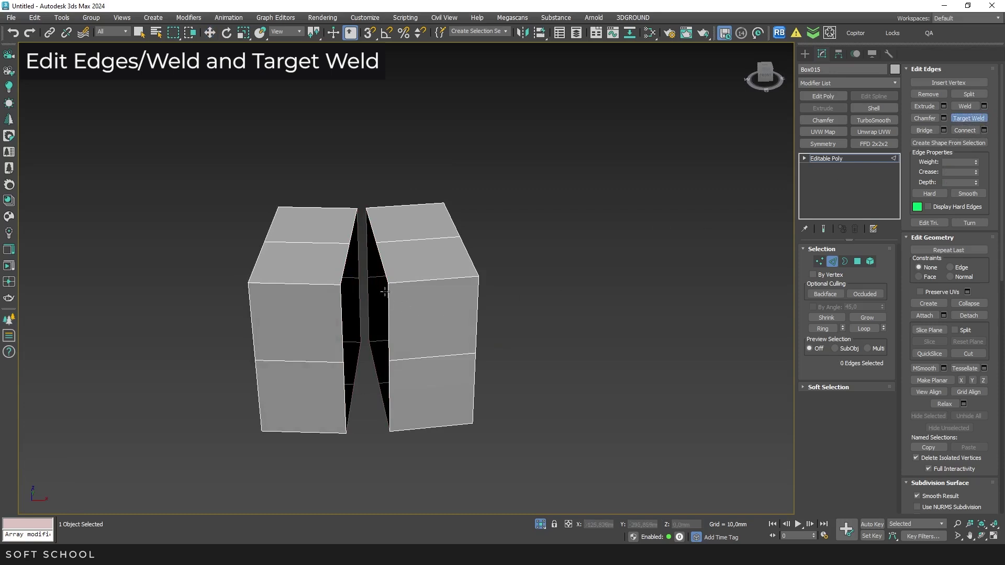
left_click(367, 266)
left_click(353, 270)
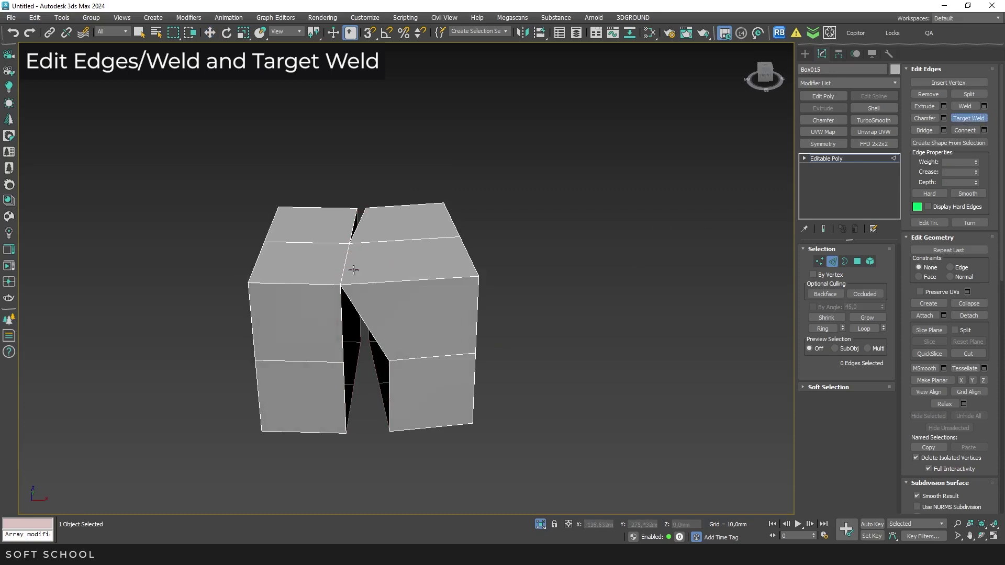
left_click(390, 392)
left_click(347, 390)
middle_click_drag(396, 416, 394, 378, "alt")
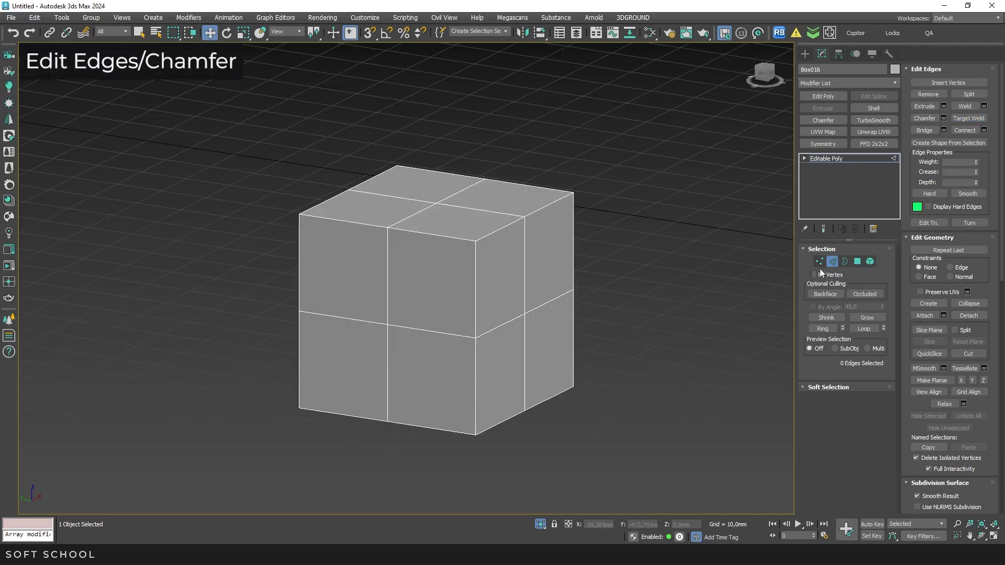
- Chamfer the vertex at the centre of the box's side face by 10.299 mm
left_click(819, 261)
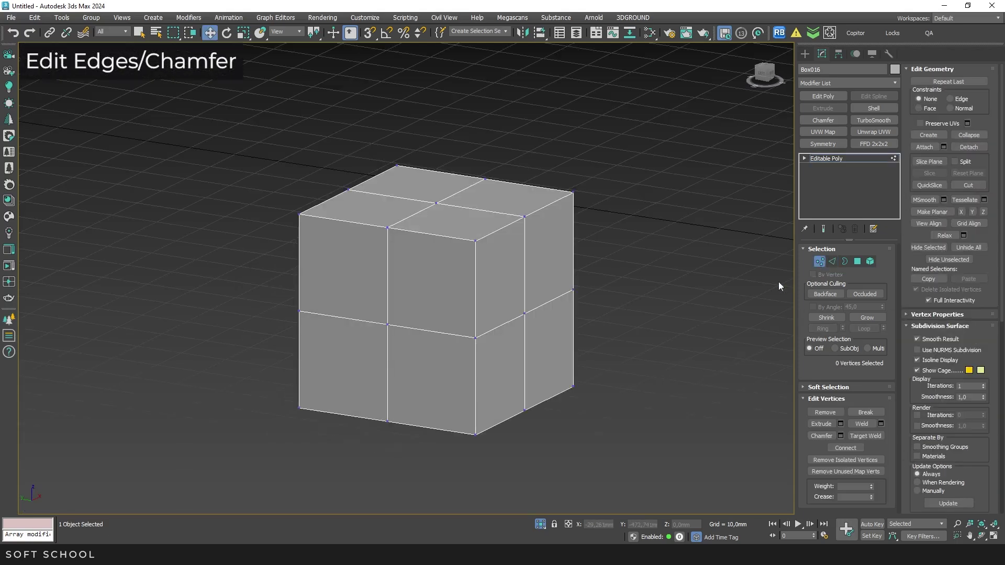
left_click(520, 315)
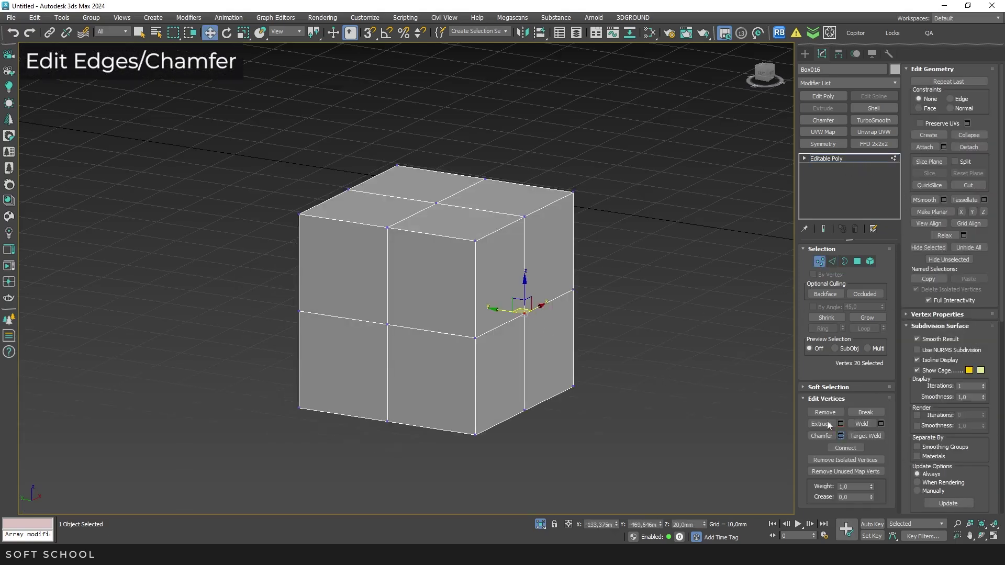
left_click(841, 436)
middle_click_drag(572, 289, 576, 300, "alt")
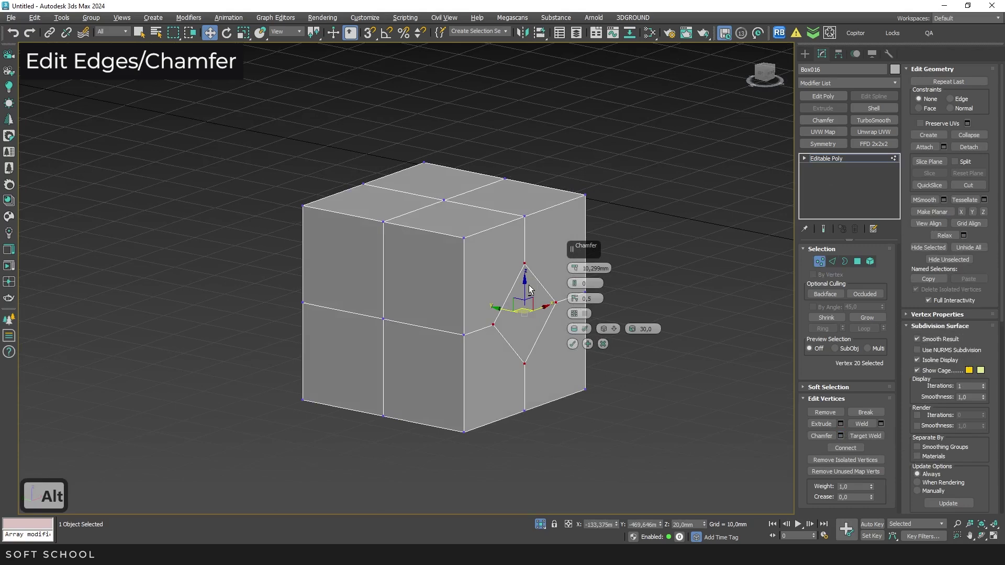
left_click(573, 343)
- Extrude the diamond-shaped polygon on the side face outward by roughly half the box's width, and deselect it
key("4")
left_click(531, 309)
middle_click_drag(611, 333, 635, 336, "alt")
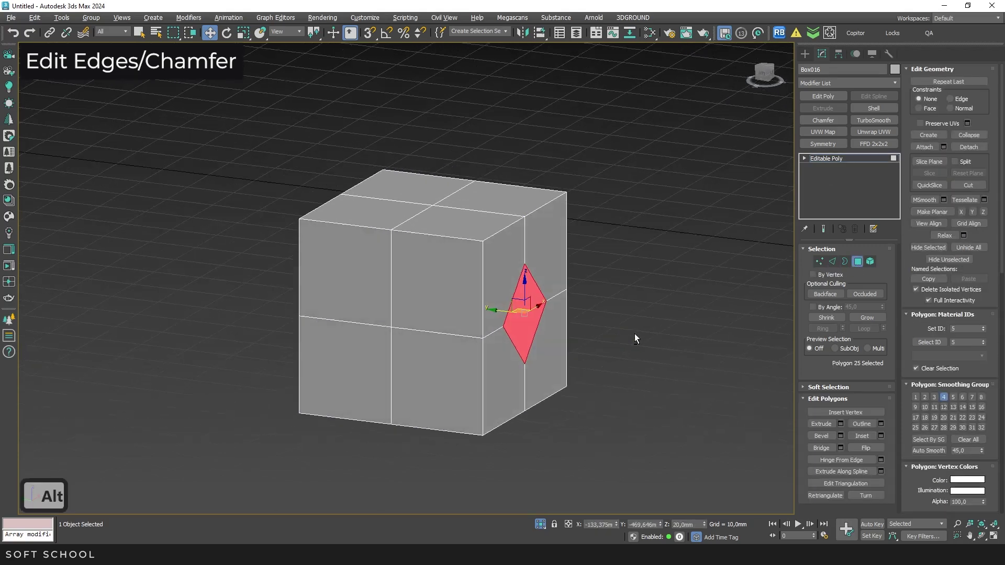
left_click(820, 424)
left_click_drag(545, 308, 601, 284)
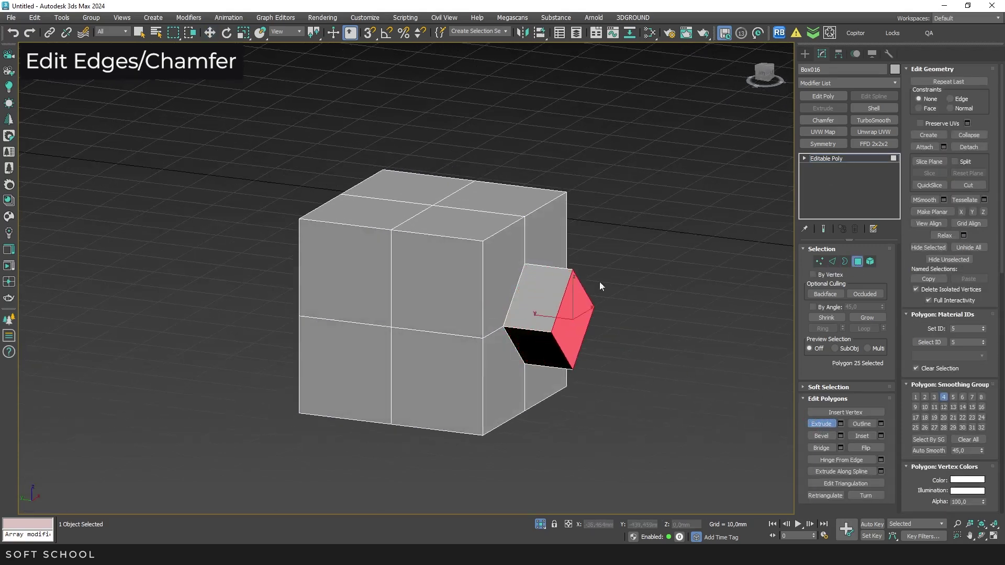
left_click(743, 373)
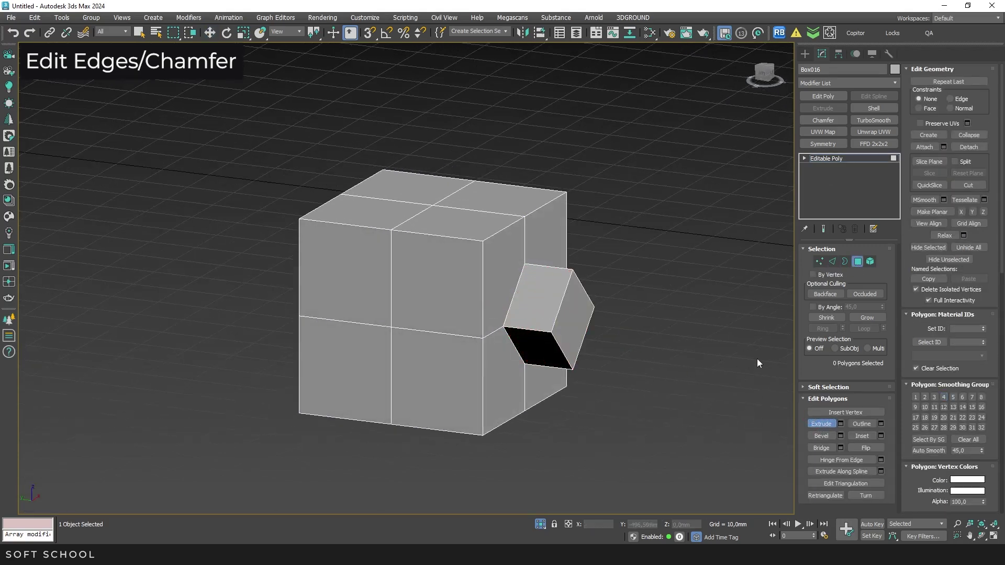
- Select all edges of the box and chamfer them using the Tri type with an amount of 2.106 mm
left_click(832, 262)
key("ctrl+a")
middle_click_drag(521, 287, 529, 287, "alt")
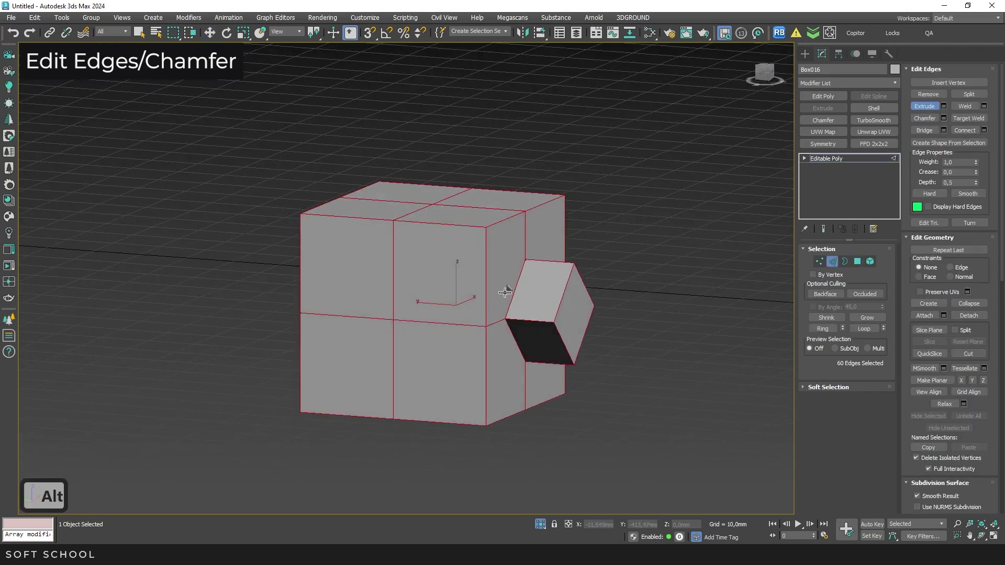
left_click(944, 118)
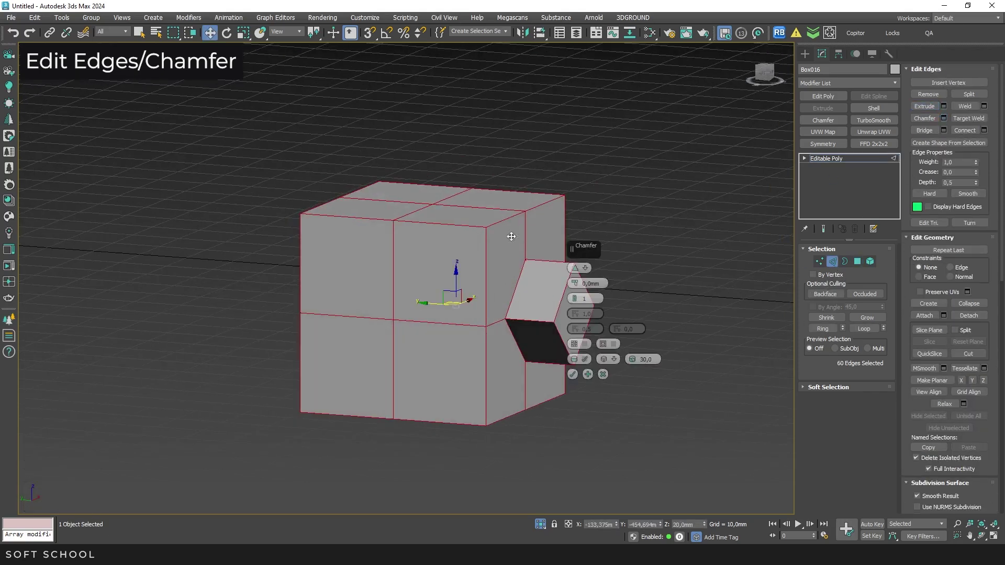
scroll(444, 285, "up", 3)
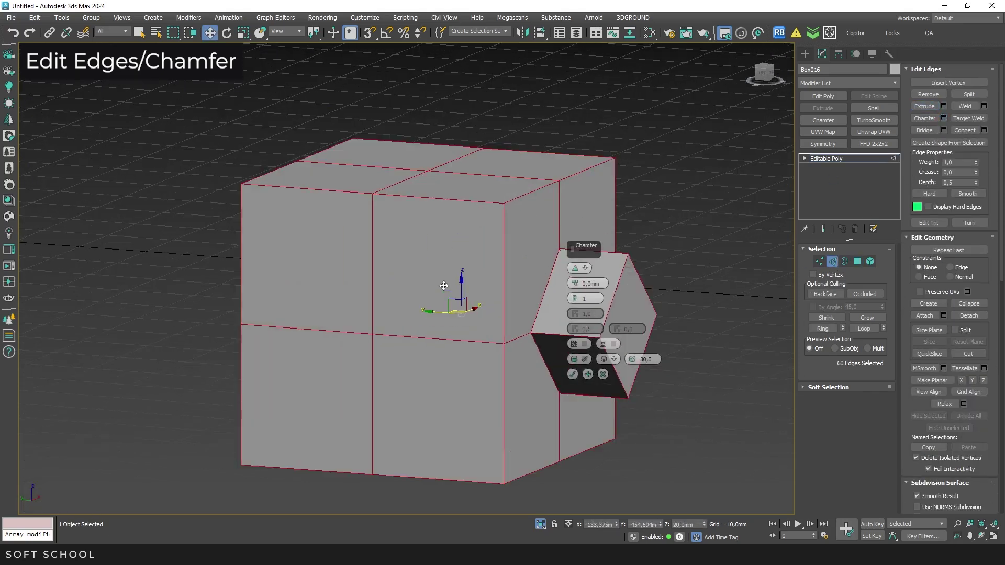
left_click(590, 272)
left_click(601, 289)
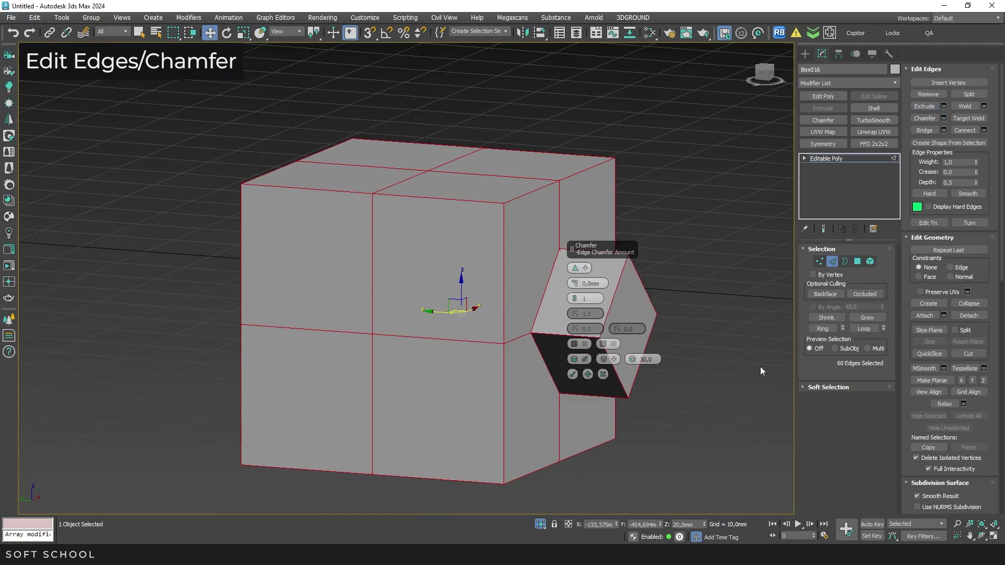
left_click_drag(574, 283, 575, 272)
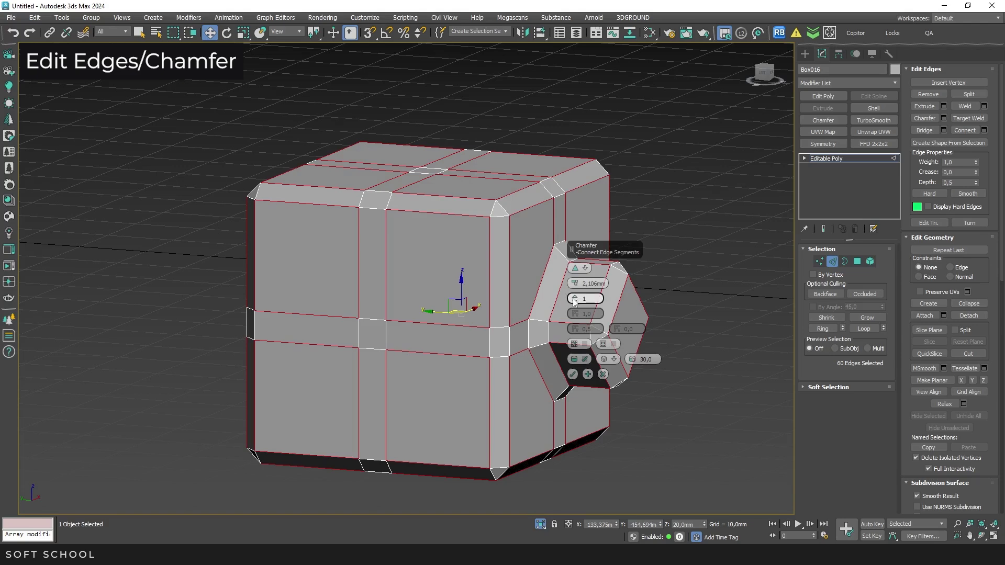
- Set the chamfer to 3 segments, apply it to the box, and deselect the edges
left_click_drag(575, 299, 575, 289)
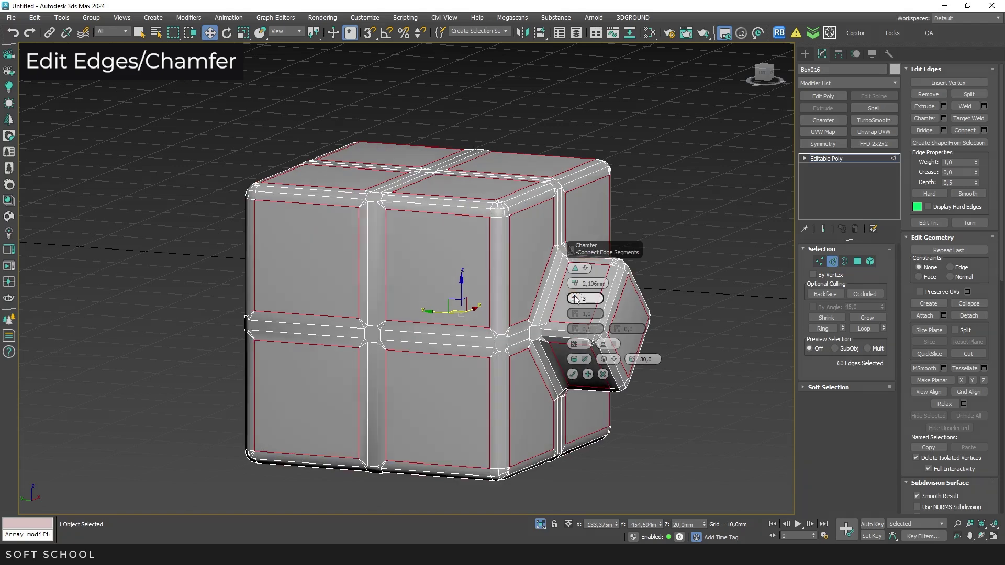
left_click_drag(572, 249, 673, 253)
left_click(675, 380)
left_click(658, 369)
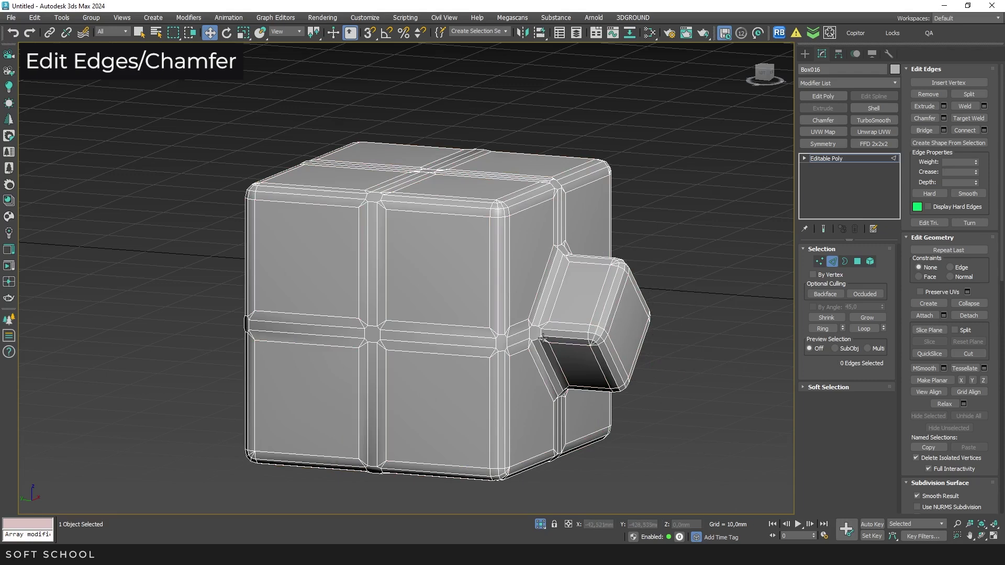
- Hide the edge wireframe to inspect the shading around the extruded part, and undo the chamfer so all edges are selected again
key("F4")
scroll(538, 335, "up", 3)
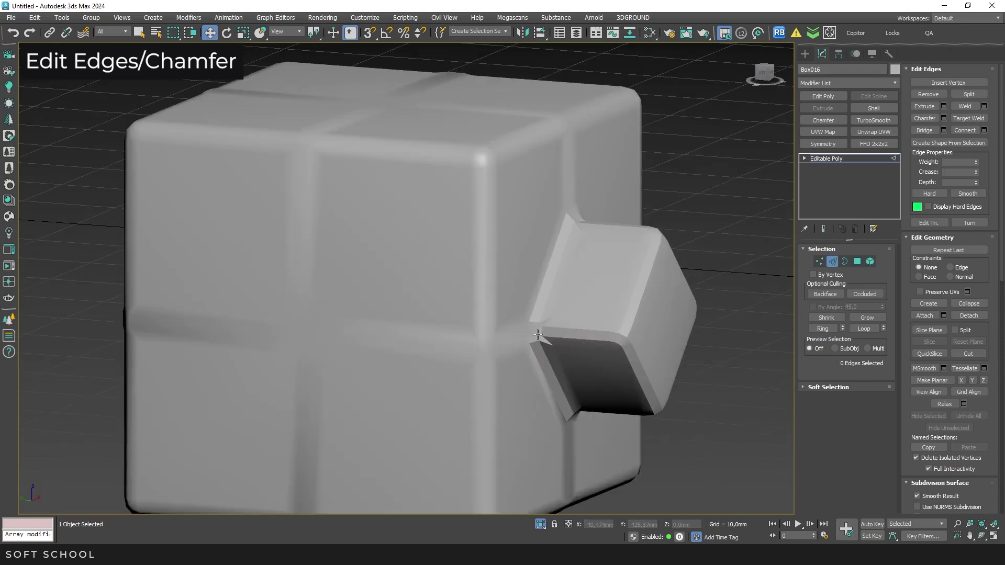
key("ctrl+z")
key("ctrl+z")
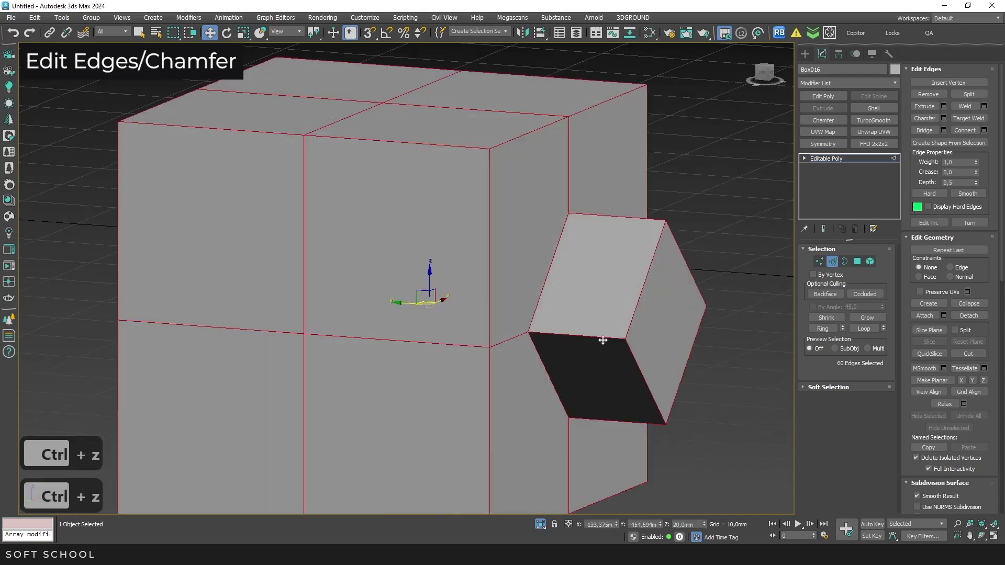
- Chamfer all the box's edges with the Quad type, show the edge wireframe, and set the edge tension to 0.5
left_click(944, 118)
left_click(682, 272)
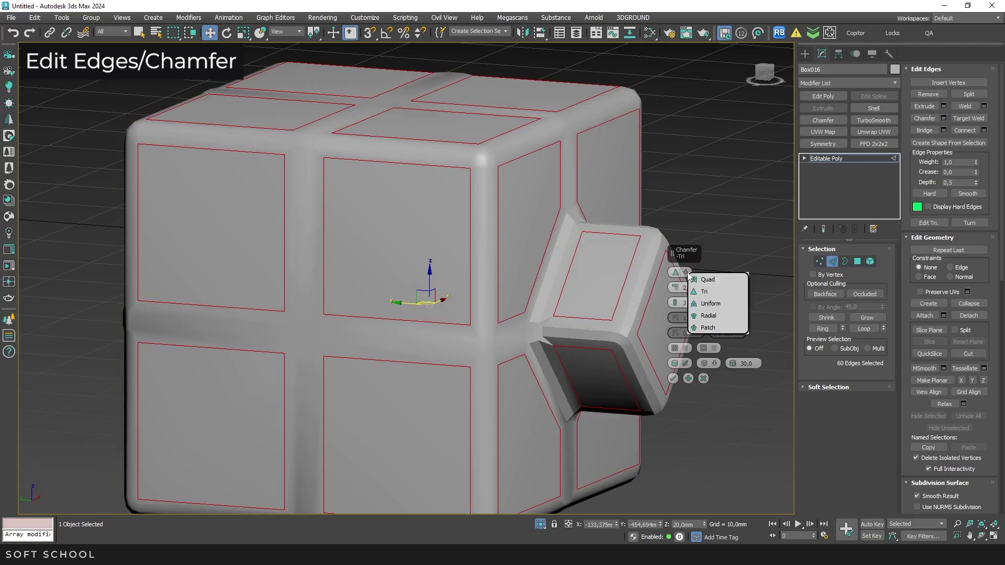
left_click(719, 281)
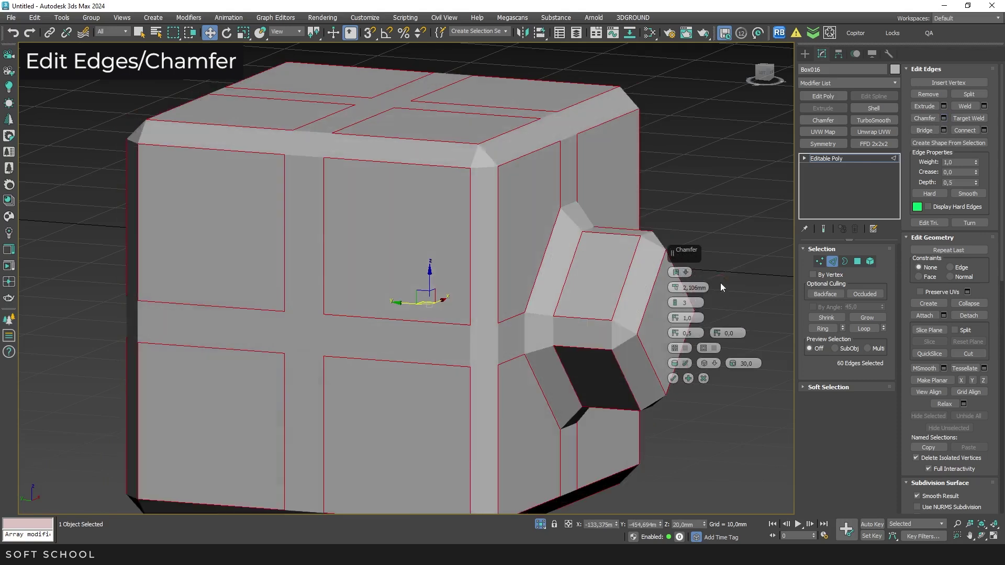
key("F4")
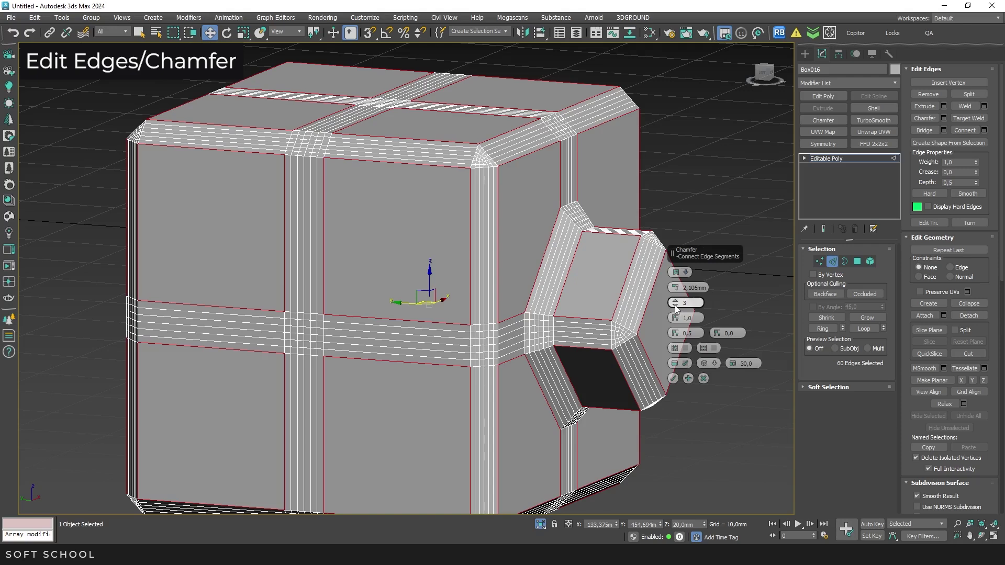
left_click_drag(675, 320, 675, 324)
double_click(696, 321)
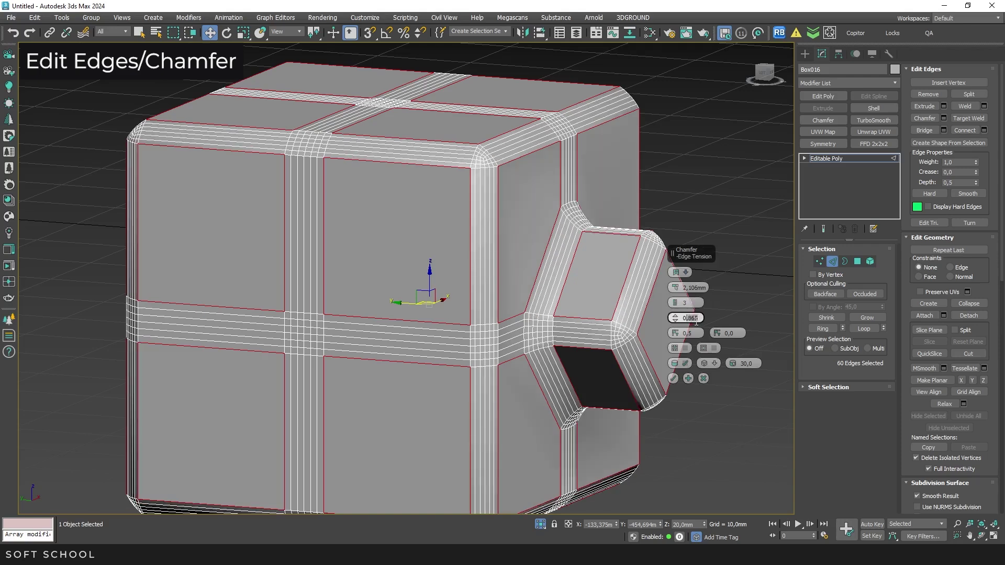
type("5")
key("Return")
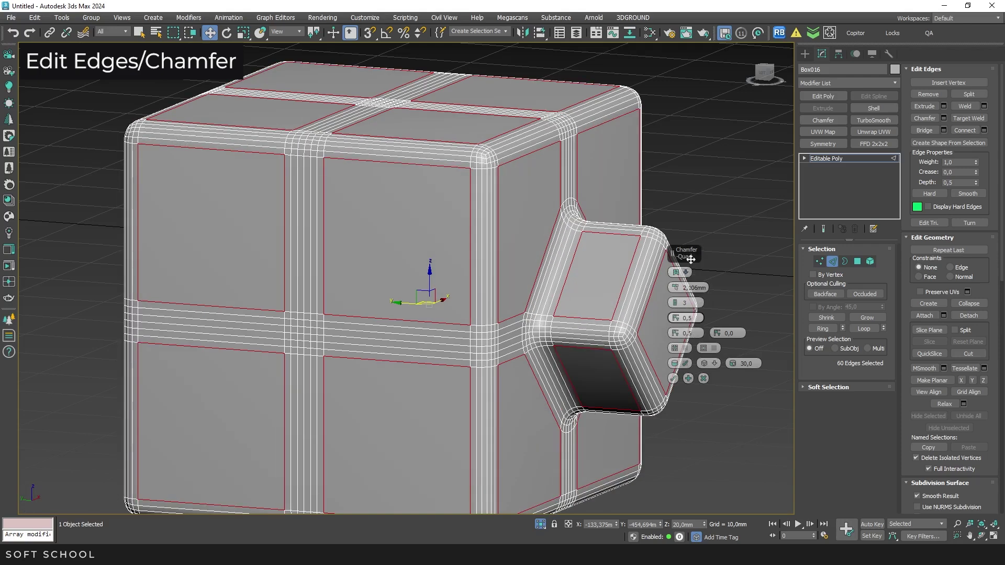
- Set the chamfer amount to 2.34 mm and limit the chamfer to the front top, side top and nearest vertical corner edges
left_click_drag(673, 253, 703, 247)
key("F4")
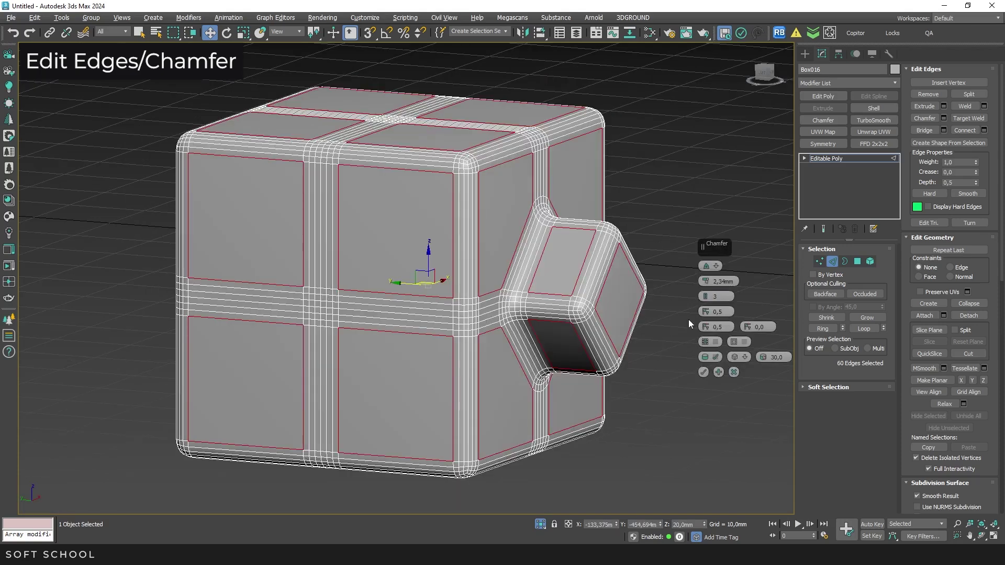
left_click(672, 212)
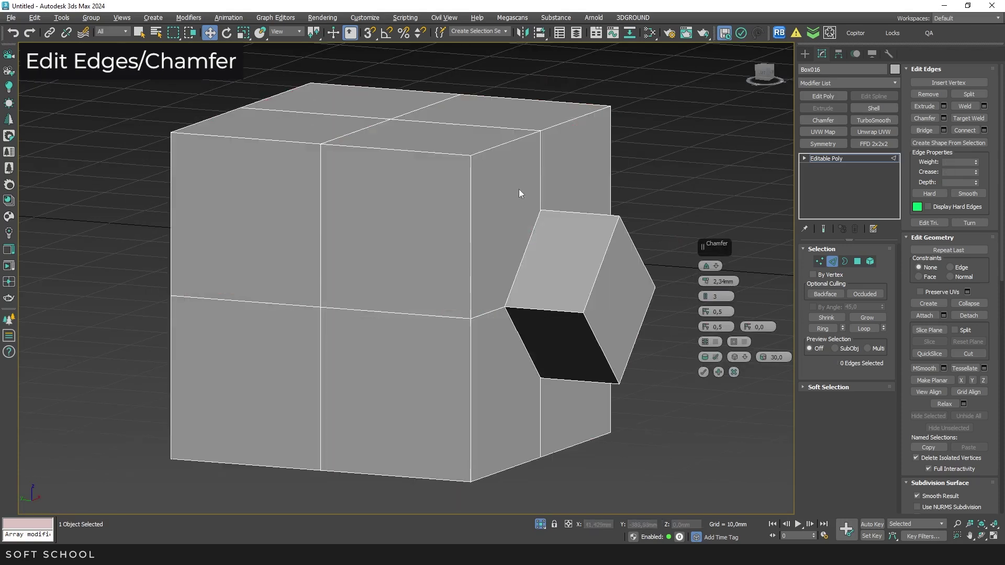
double_click(429, 151, "ctrl")
double_click(488, 150, "ctrl")
double_click(472, 188, "ctrl")
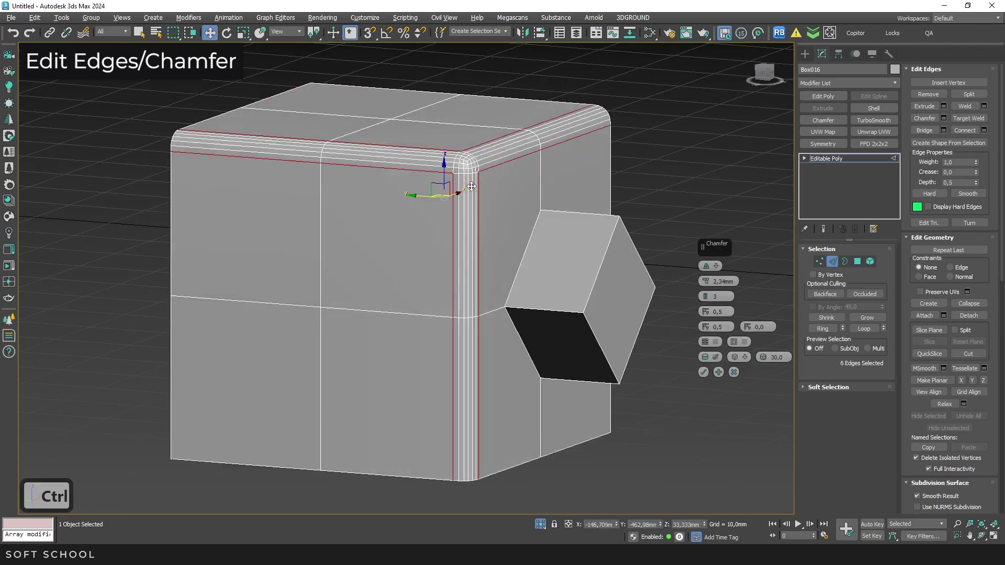
- Try a chamfer edge tension of -0.5 on the three edge loops, inspect the corner, and restore the tension to 0.5
left_click_drag(705, 315, 695, 426)
scroll(477, 167, "up", 5)
middle_click_drag(478, 167, 445, 226, "alt")
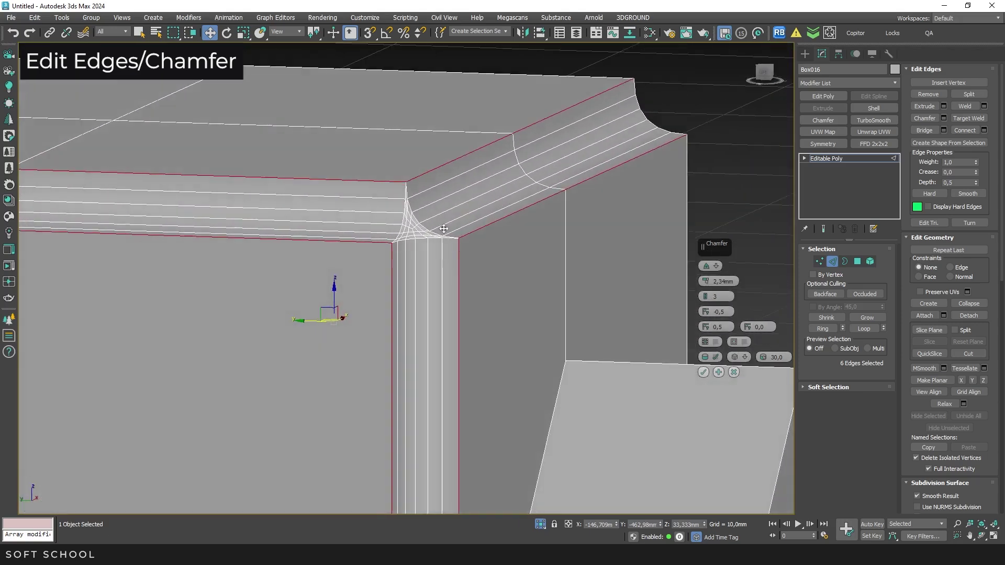
scroll(444, 229, "down", 5)
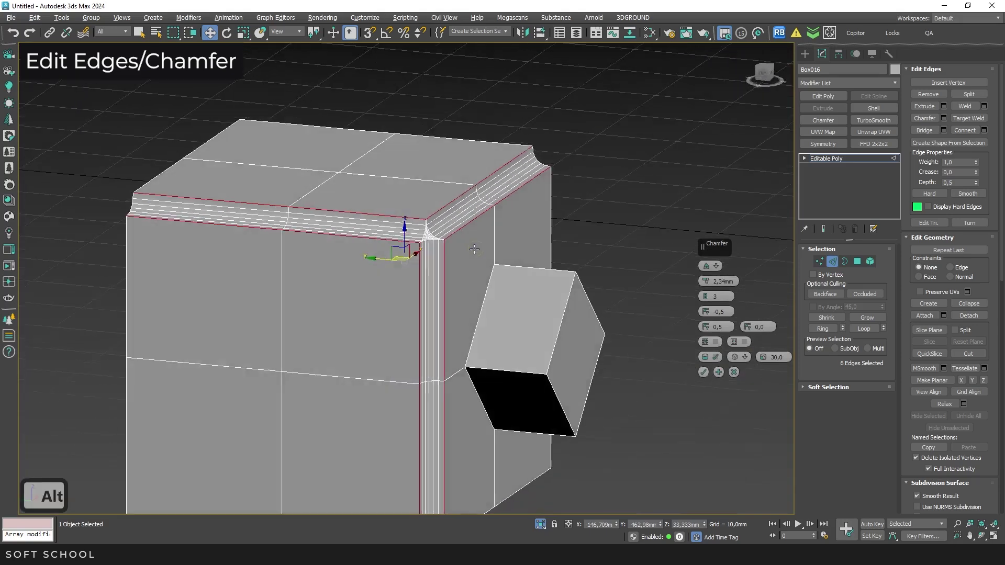
middle_click_drag(444, 229, 472, 247, "alt")
right_click(705, 312)
- Select all edges of the box again, enable Open Chamfer, and switch to its inverted variant
left_click(650, 260)
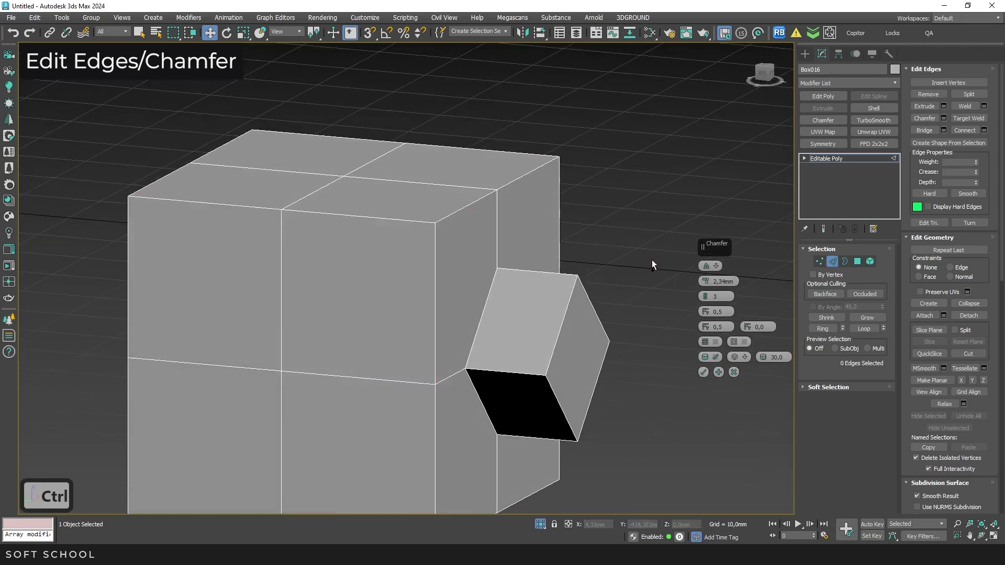
key("ctrl+a")
middle_click_drag(649, 260, 676, 224)
left_click(716, 342)
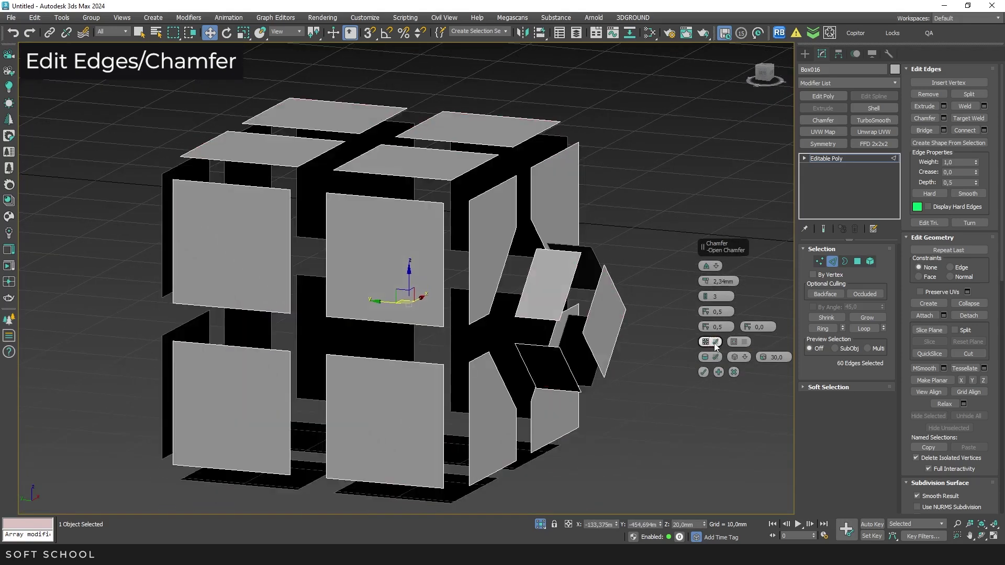
left_click(743, 341)
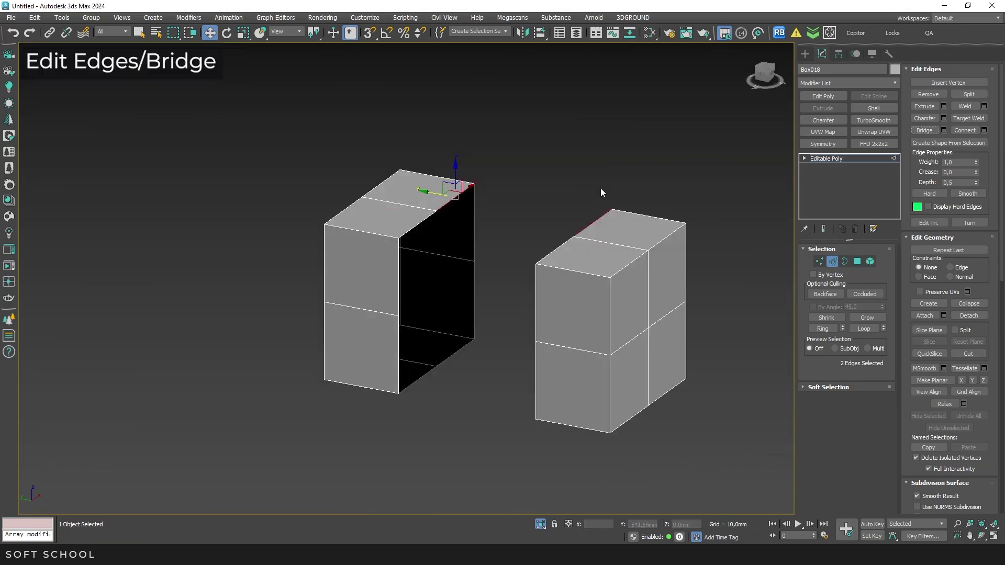
- Bridge the two selected facing top edges of the box halves and adjust the number of bridge segments
left_click(944, 129)
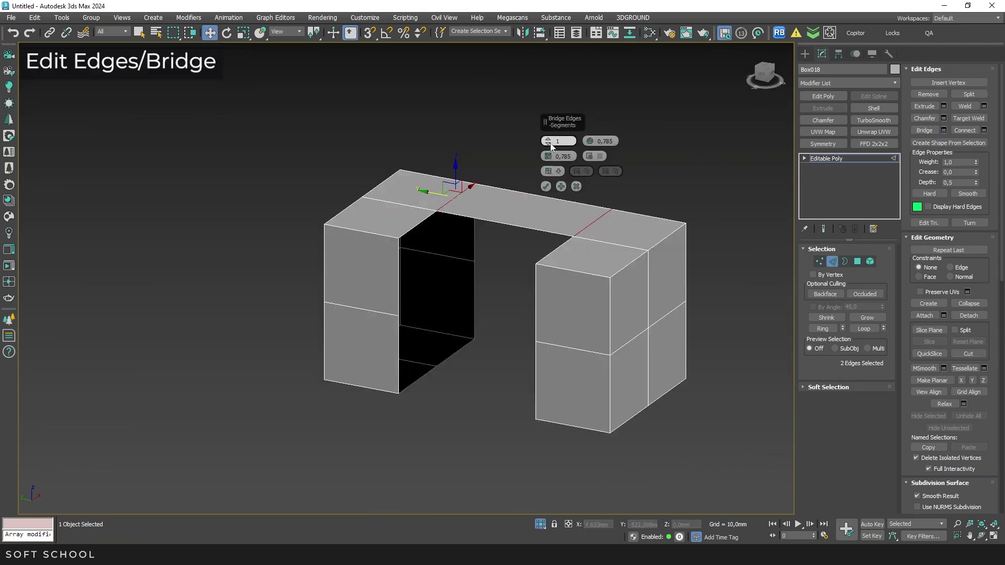
mouse_move(549, 145)
left_mouse_down()
mouse_move(549, 113)
mouse_move(550, 137)
left_mouse_up()
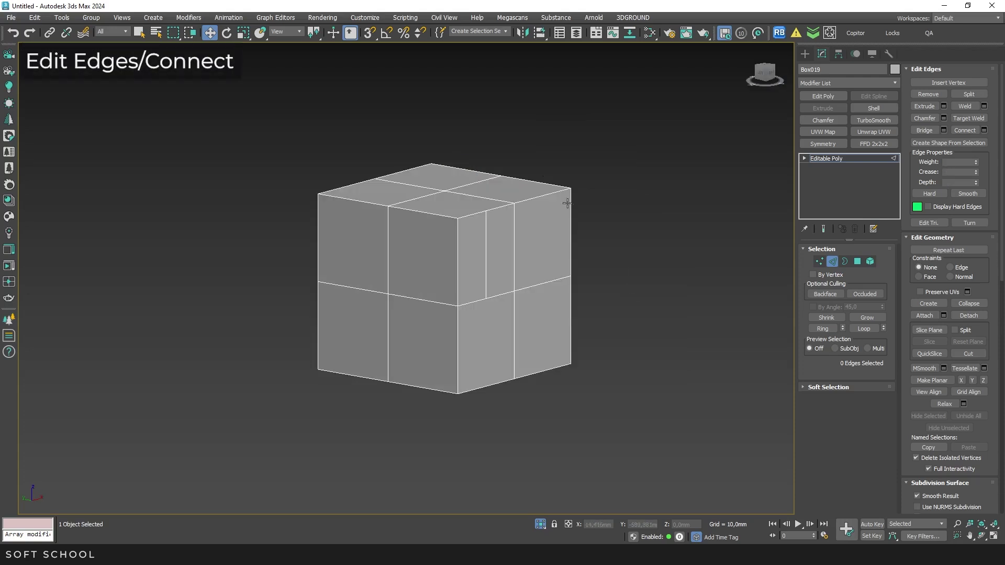
- Connect the edge ring around the box's rear half and the four edges meeting at the front face's centre, adjusting segments and slide
left_click(545, 191)
left_click(547, 282, "shift")
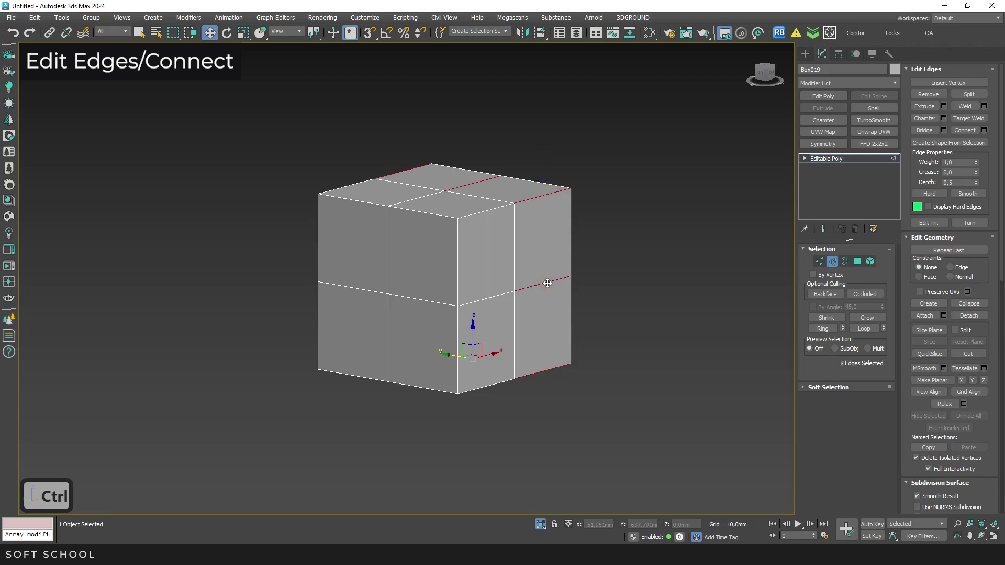
left_click(389, 259, "ctrl")
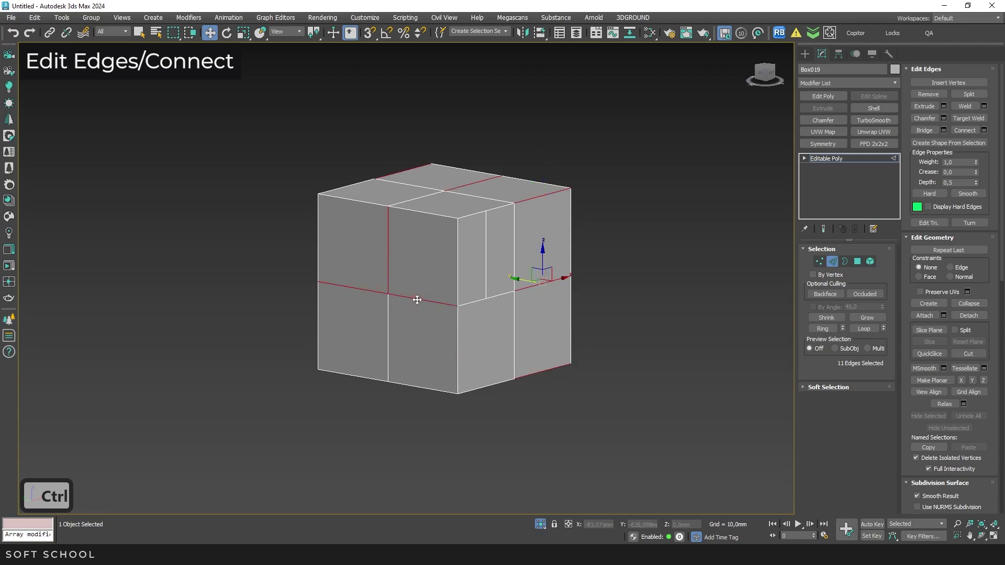
left_click(386, 315, "ctrl")
left_click(983, 130)
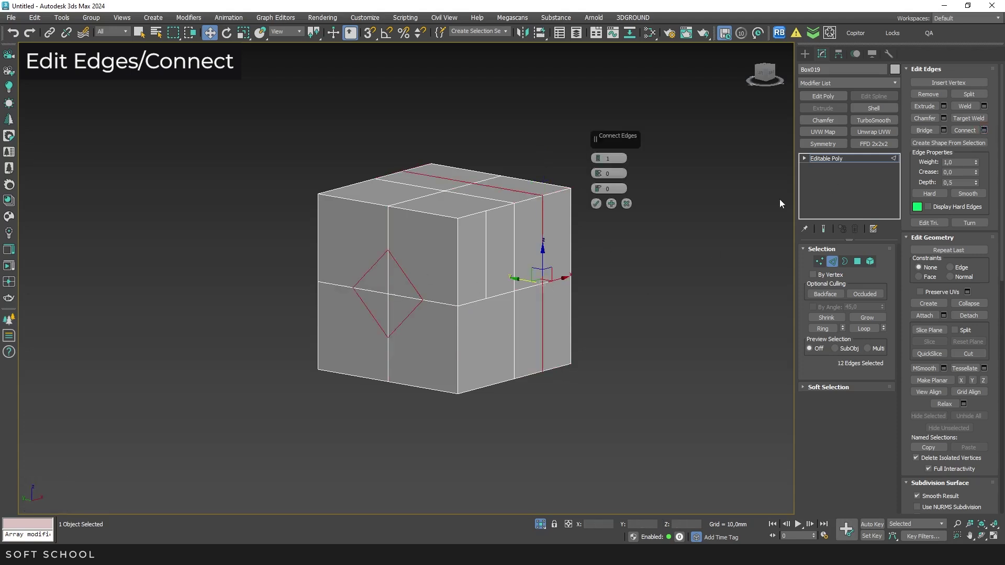
left_click_drag(598, 158, 613, 261)
left_click_drag(598, 188, 624, 516)
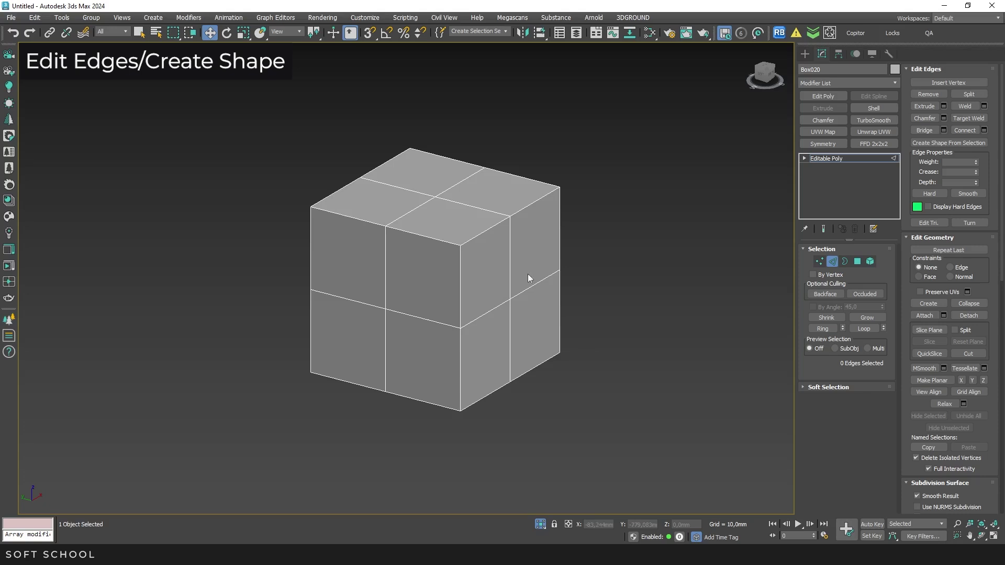
- Create a Linear shape from the four top edges along the box's front and side faces
left_click(485, 230)
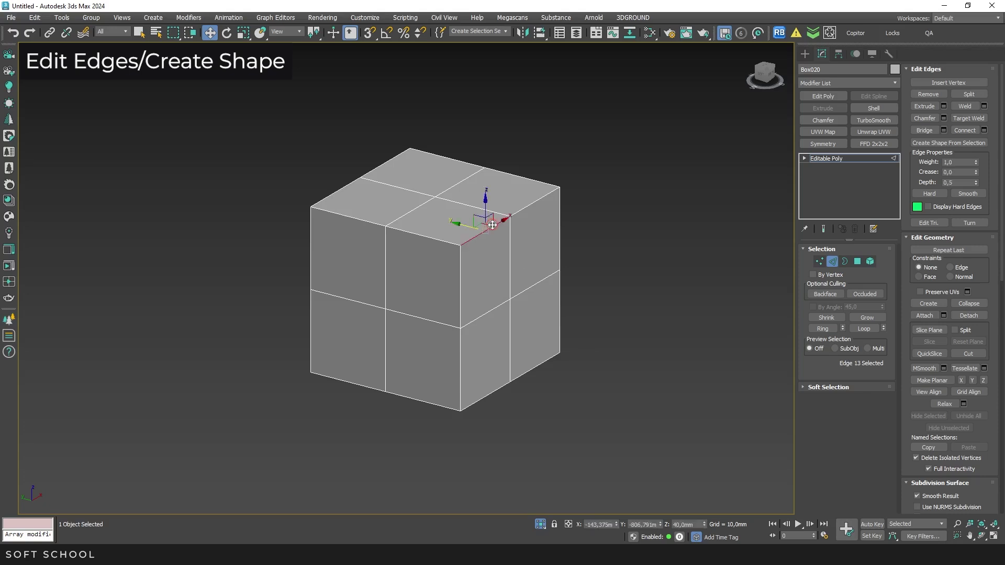
left_click(535, 201, "ctrl")
left_click(430, 237, "ctrl")
left_click(348, 217, "ctrl")
left_click(931, 148)
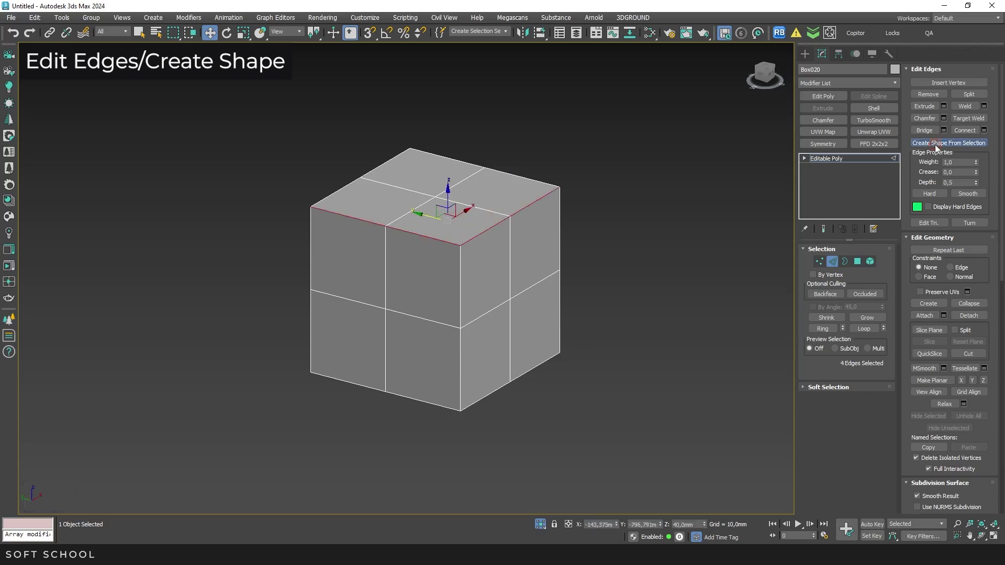
left_click(512, 284)
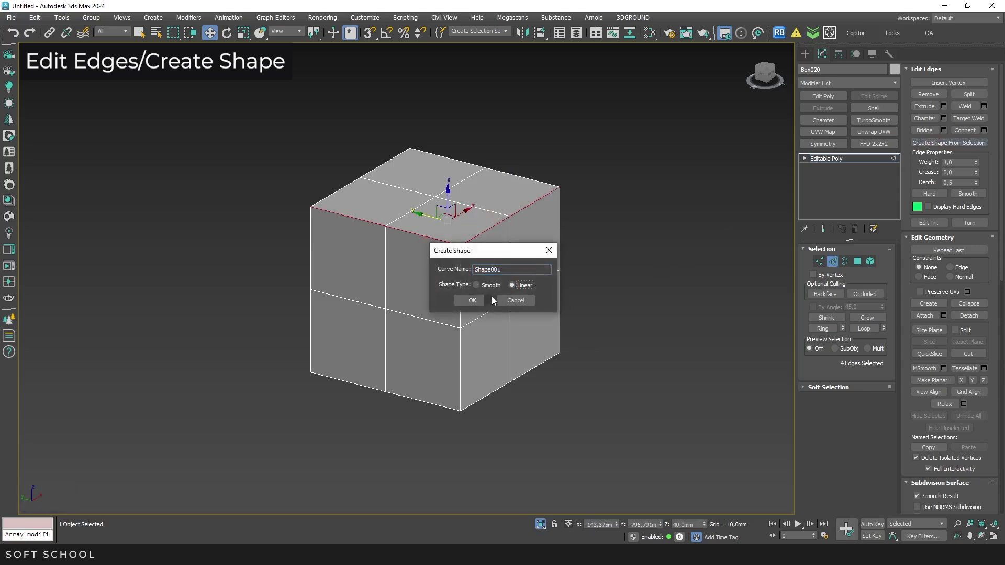
left_click(472, 300)
- Create a Smooth shape from the four bottom edges along the front and side faces, and move the box away from the shapes
double_click(527, 372)
double_click(408, 397, "ctrl")
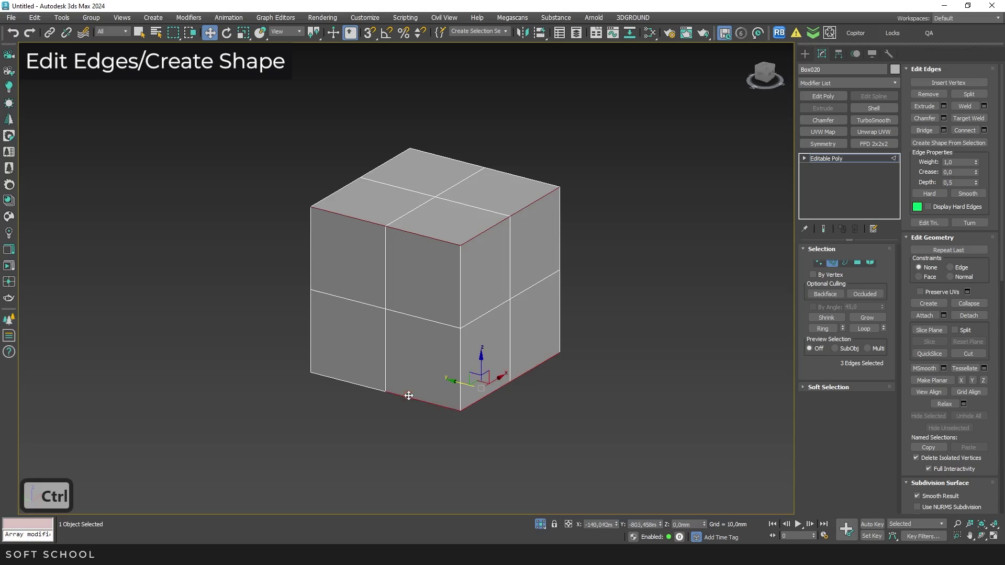
left_click(913, 145)
left_click(475, 286)
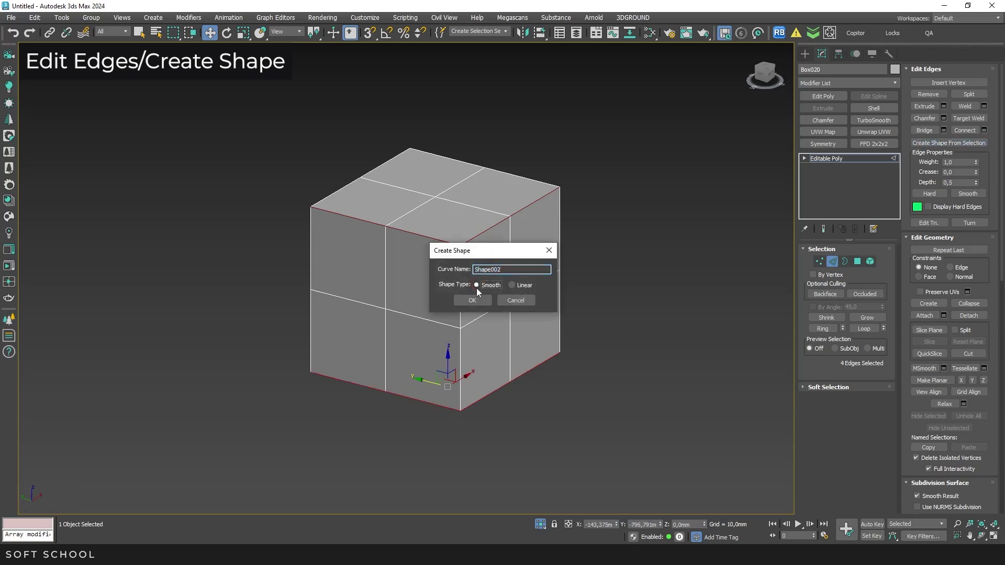
left_click(473, 300)
left_click(832, 261)
left_click_drag(424, 330, 199, 259)
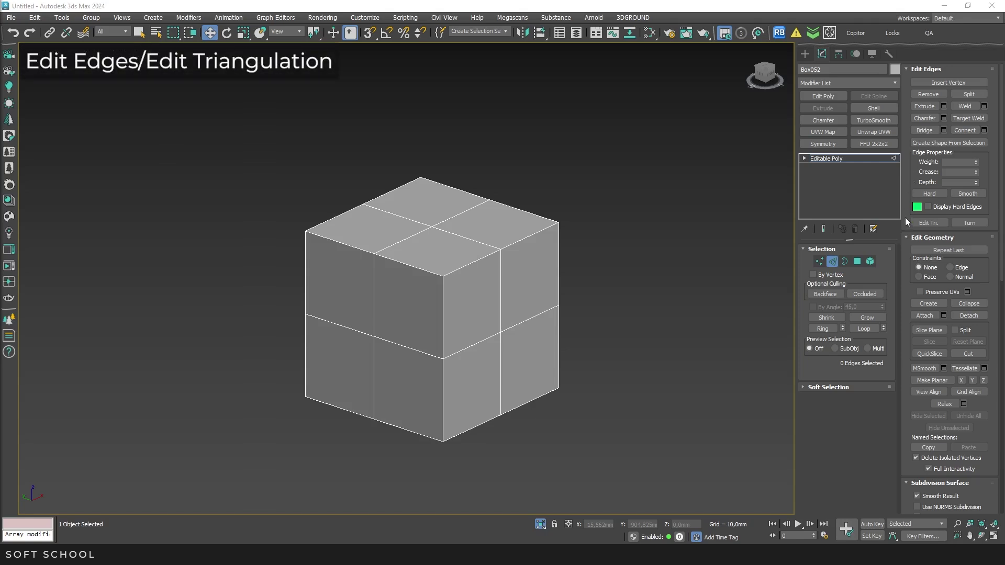
- Edit the triangulation of the top face's front quad so its diagonal joins the midpoints of the two front top edges
left_click(928, 223)
left_click(377, 254)
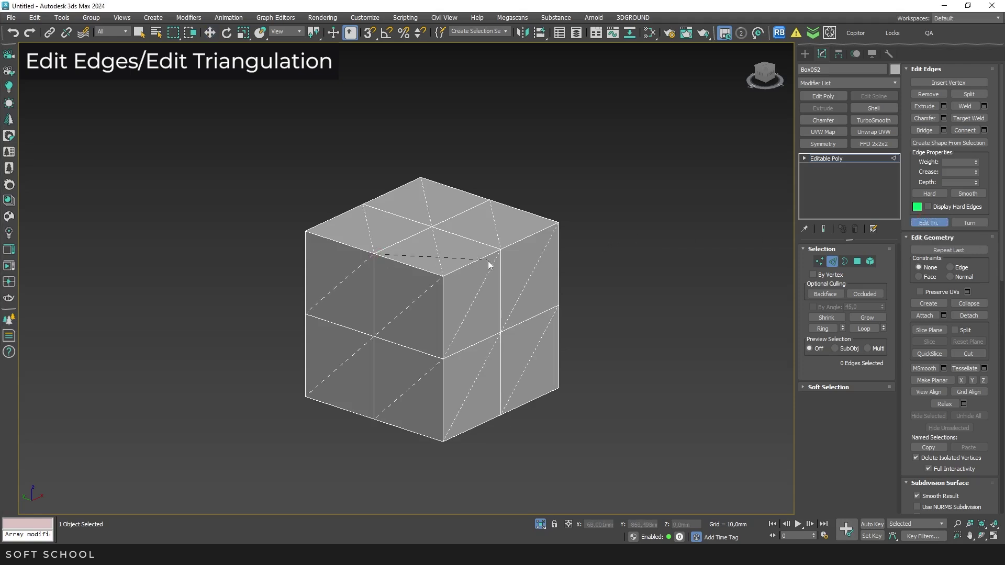
left_click(499, 251)
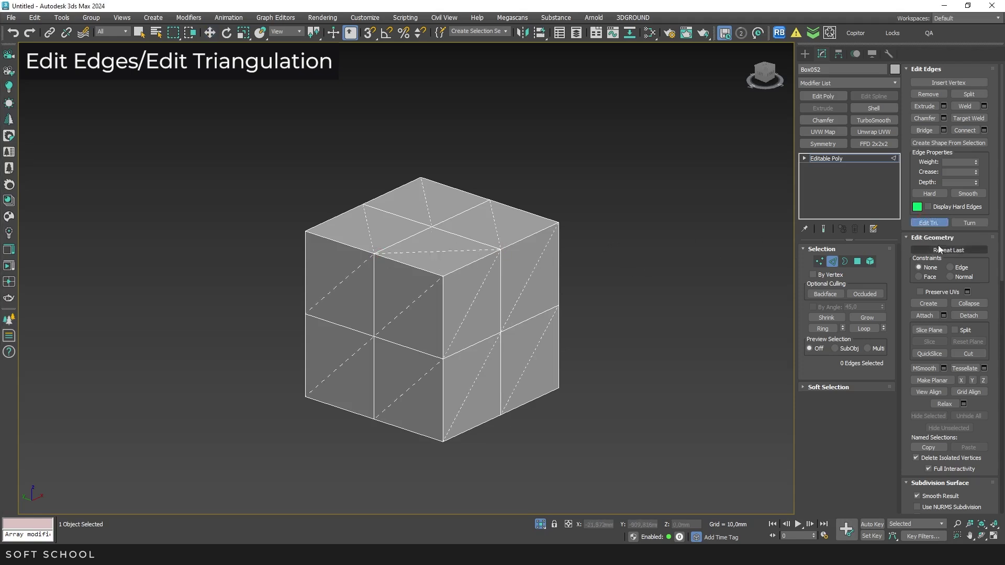
left_click(969, 223)
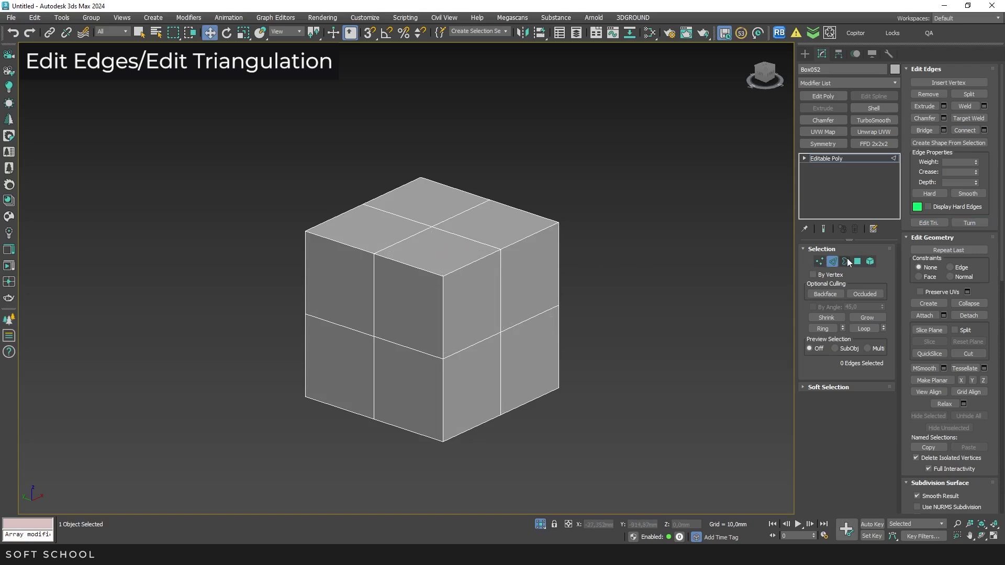
- Select the edges meeting at the top face's centre and at its front corner with By Vertex, and remove them
left_click(857, 261)
key("ctrl+a")
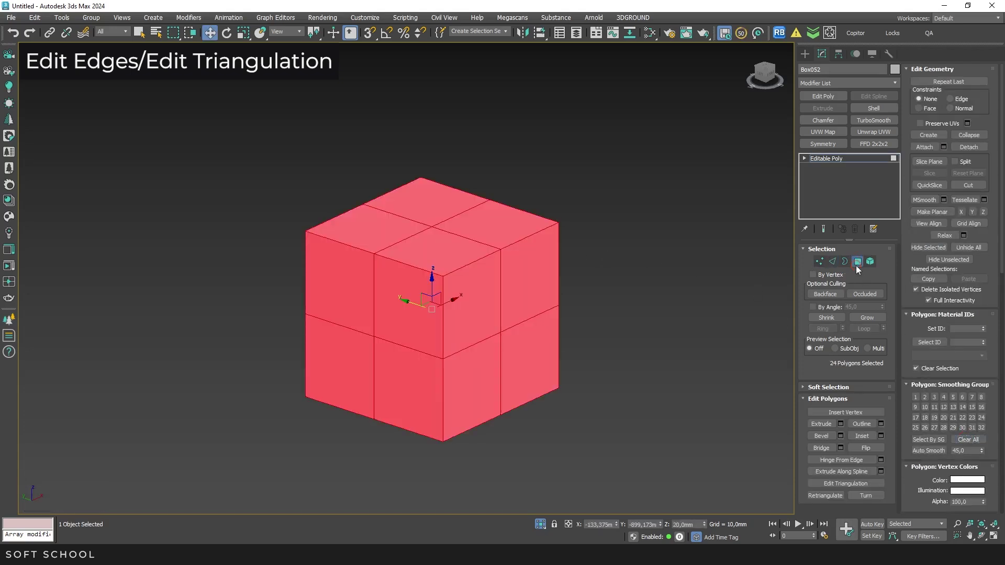
left_click(832, 261)
left_click(813, 274)
left_click(434, 225)
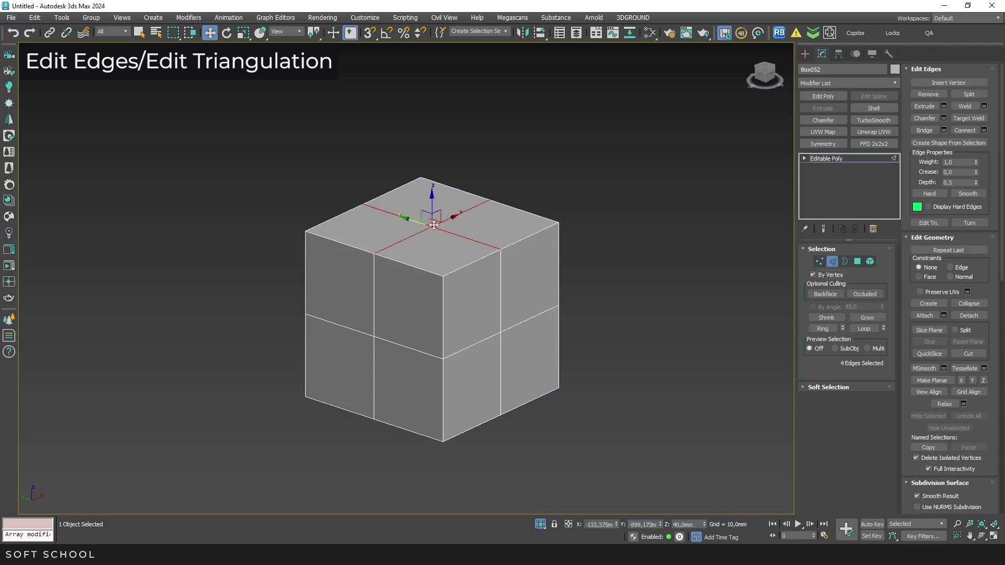
left_click(442, 275, "ctrl")
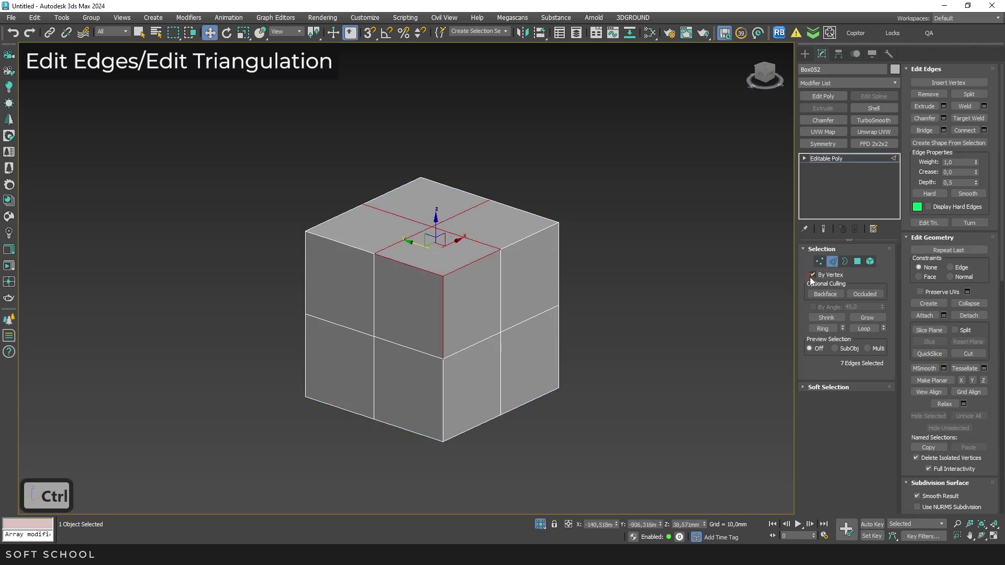
key("BackSpace")
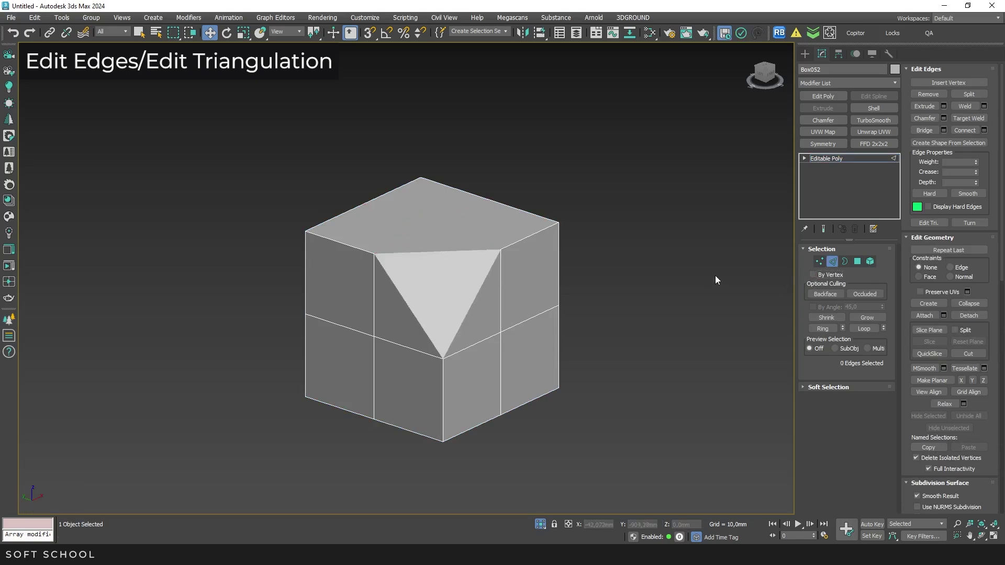
- Turn the hidden diagonals across the box's top polygon and inspect the changed surface from other sides
left_click(813, 275)
left_click(970, 222)
left_click(432, 226)
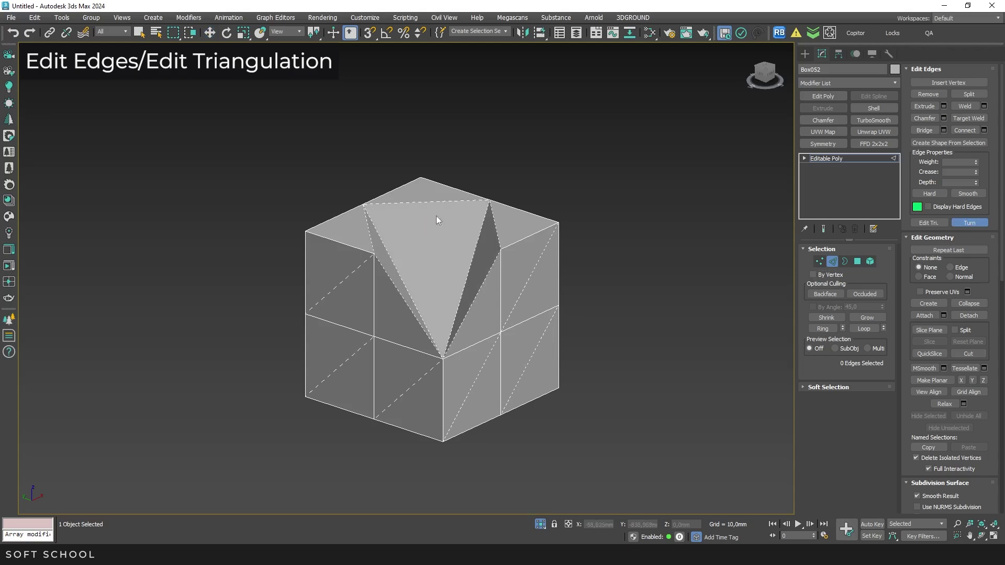
left_click(441, 206)
middle_click_drag(435, 273, 397, 270, "alt")
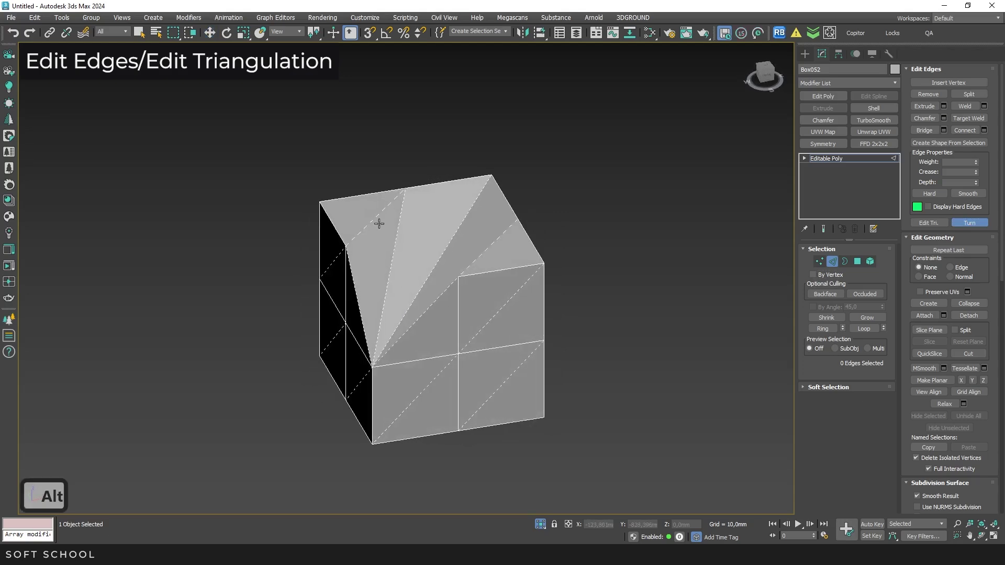
middle_click_drag(380, 237, 504, 233, "alt")
left_click(968, 223)
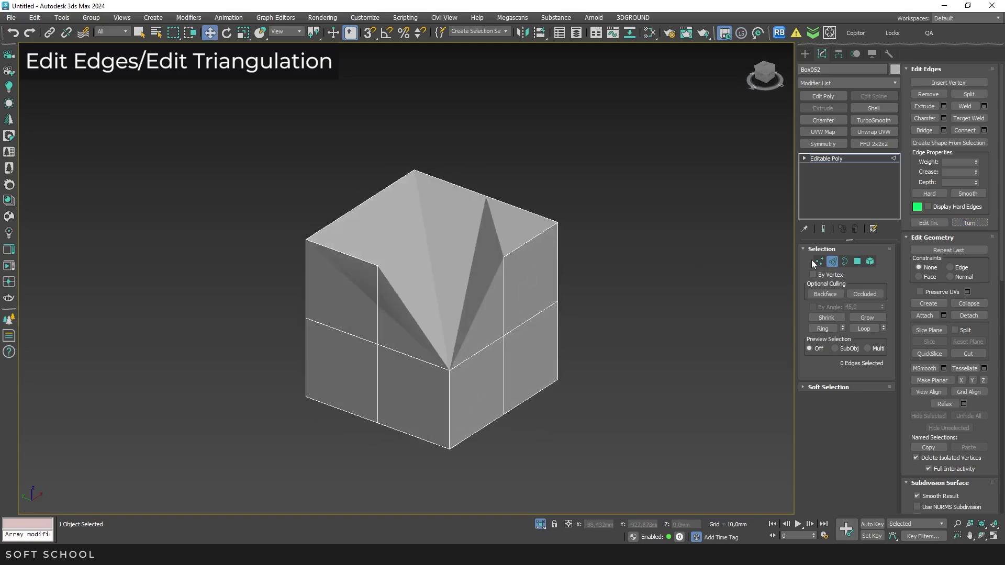
- Connect the two midpoint vertices on the top rim at either side of the missing front corner
left_click(820, 262)
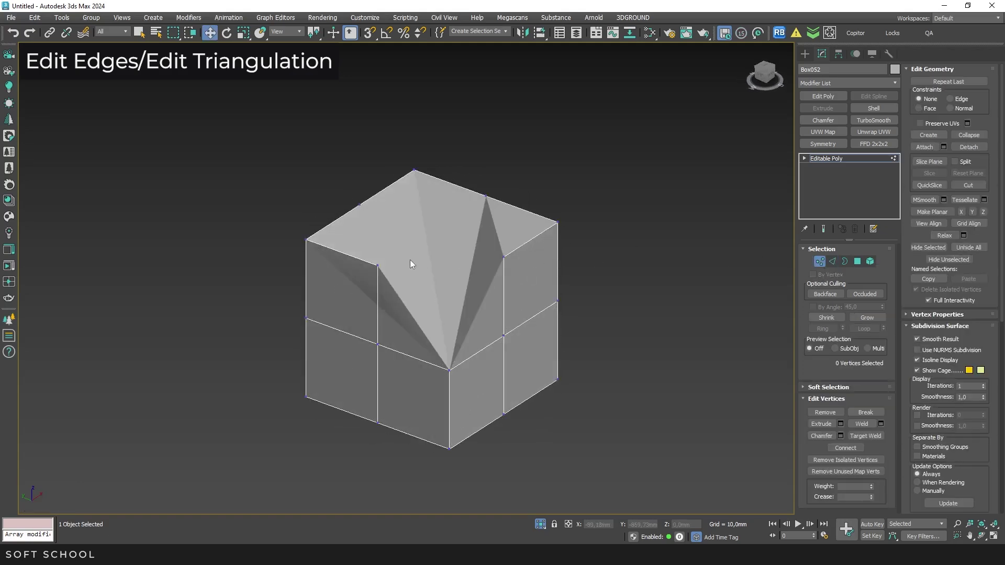
left_click(382, 268)
left_click(504, 256, "ctrl")
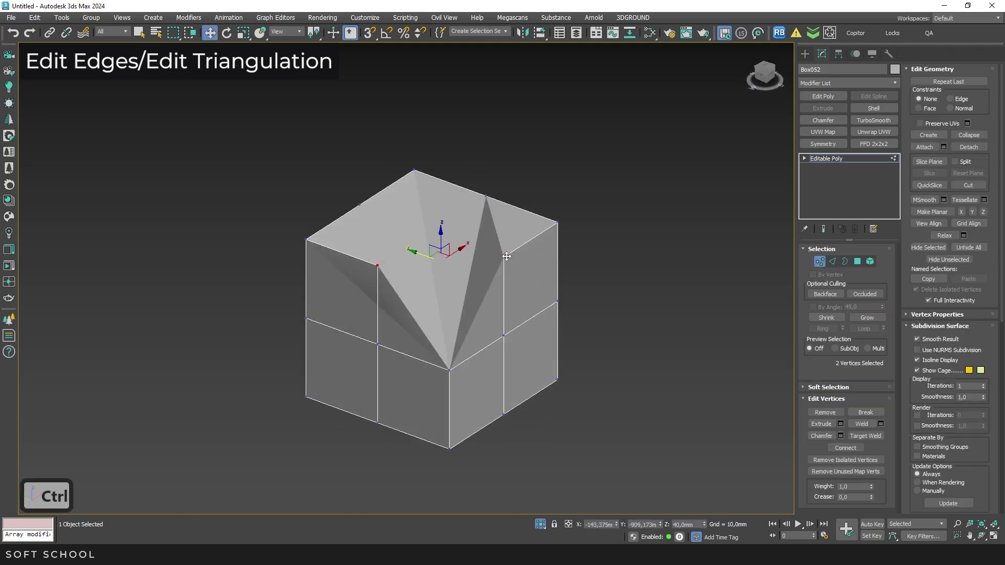
left_click(854, 449)
- Cut edges from the front mid-height corner to the connecting edge's midpoint and crosswise over the top face, then move the midpoint vertex
left_click(967, 185)
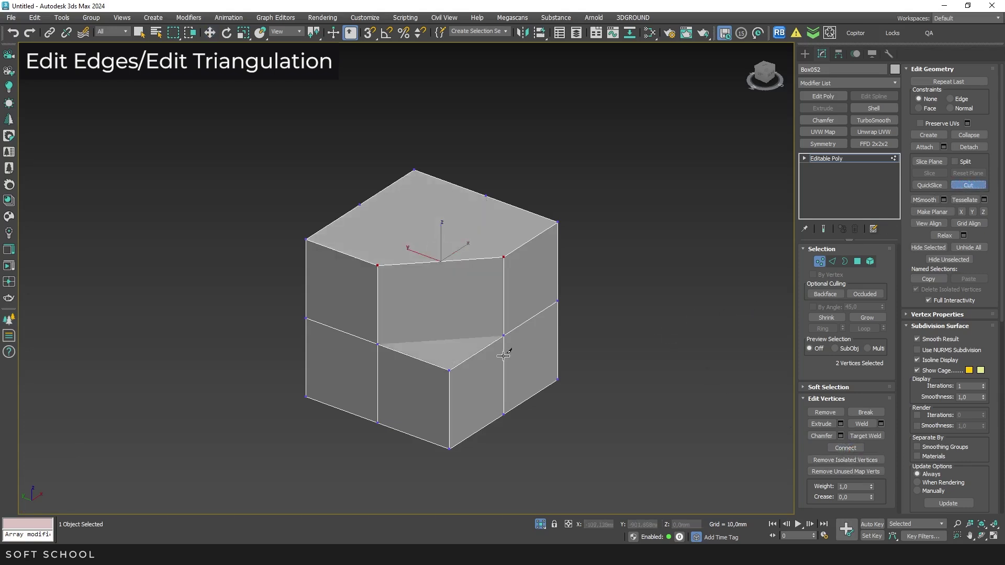
left_click(450, 369)
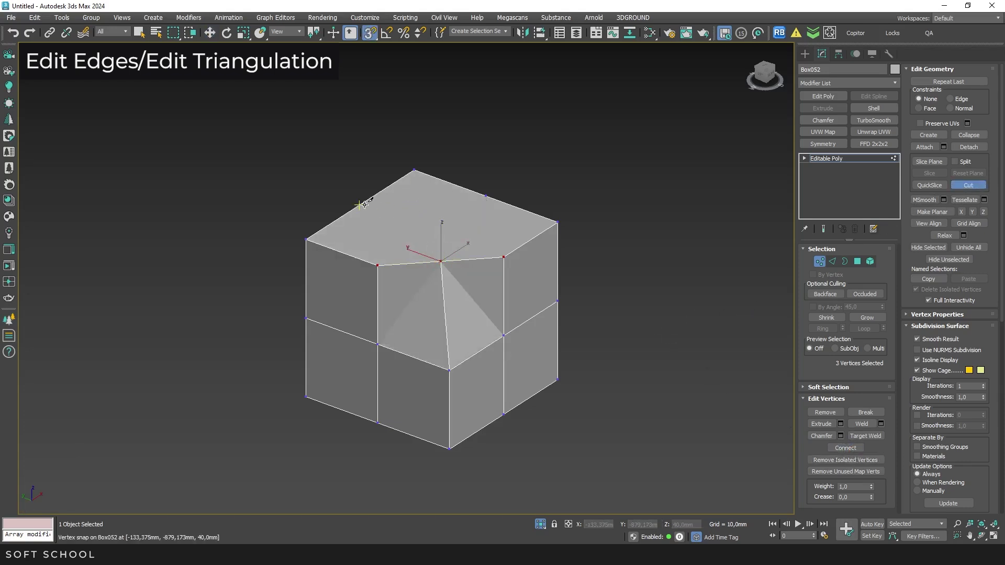
left_click(504, 256)
left_click(377, 265)
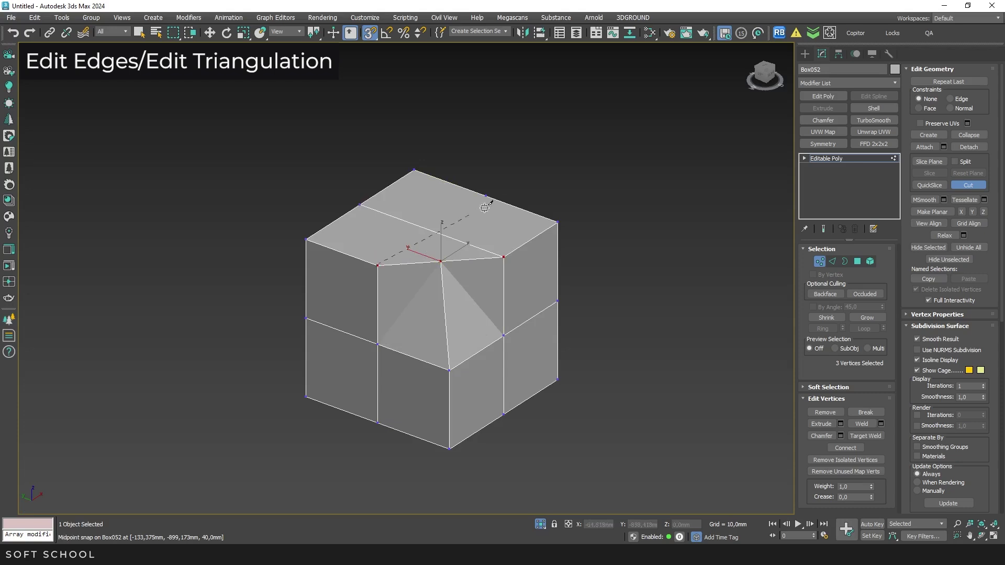
left_click(485, 197)
left_click(958, 186)
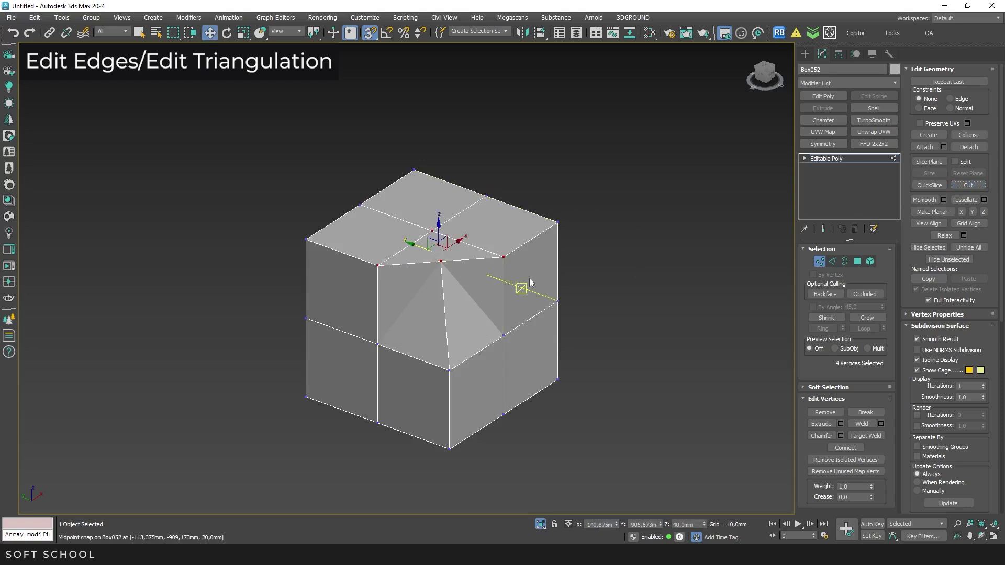
left_click(441, 261)
mouse_move(432, 254)
left_mouse_down()
mouse_move(487, 259)
mouse_move(386, 266)
mouse_move(441, 271)
left_mouse_up()
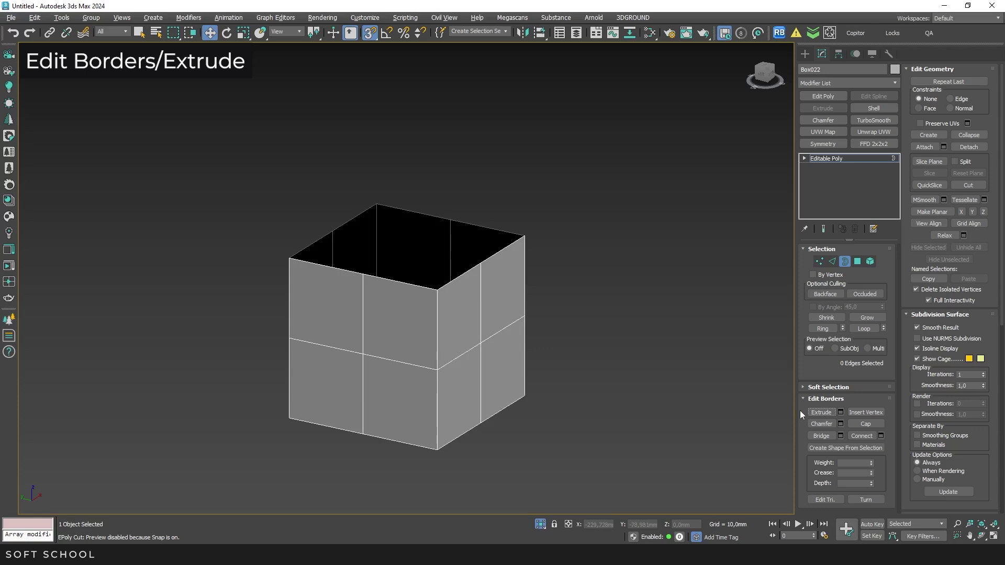
- Extrude the box's open top border with a height of about -7.7 mm and a width of about 26.5 mm
key("ctrl+a")
left_click(841, 412)
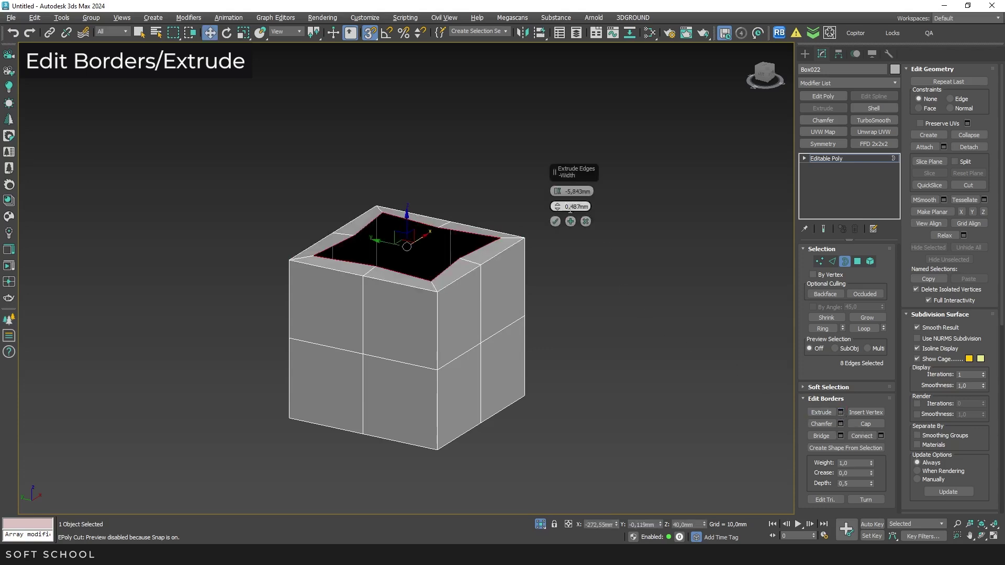
right_click(558, 191)
right_click(557, 207)
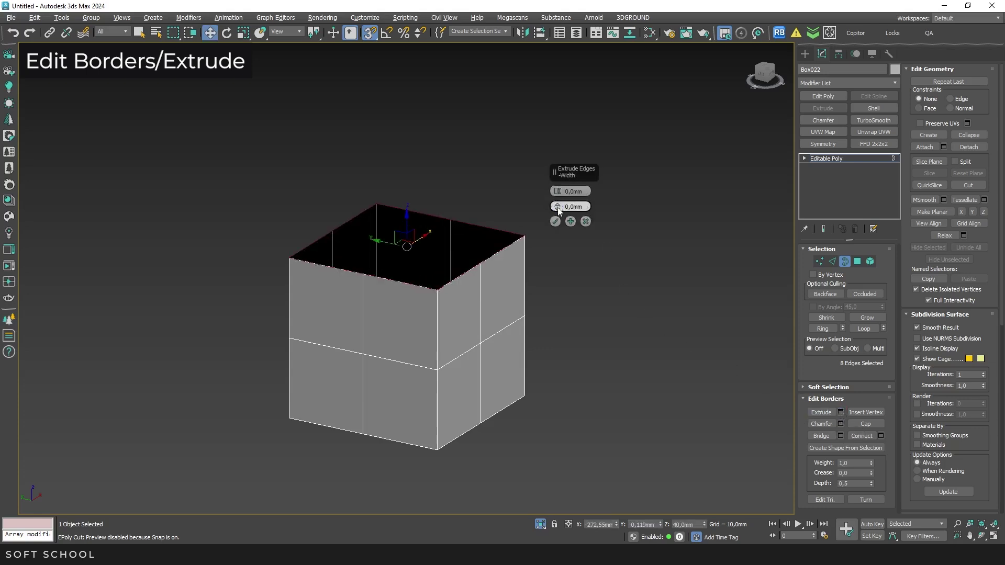
left_click_drag(557, 207, 571, 97)
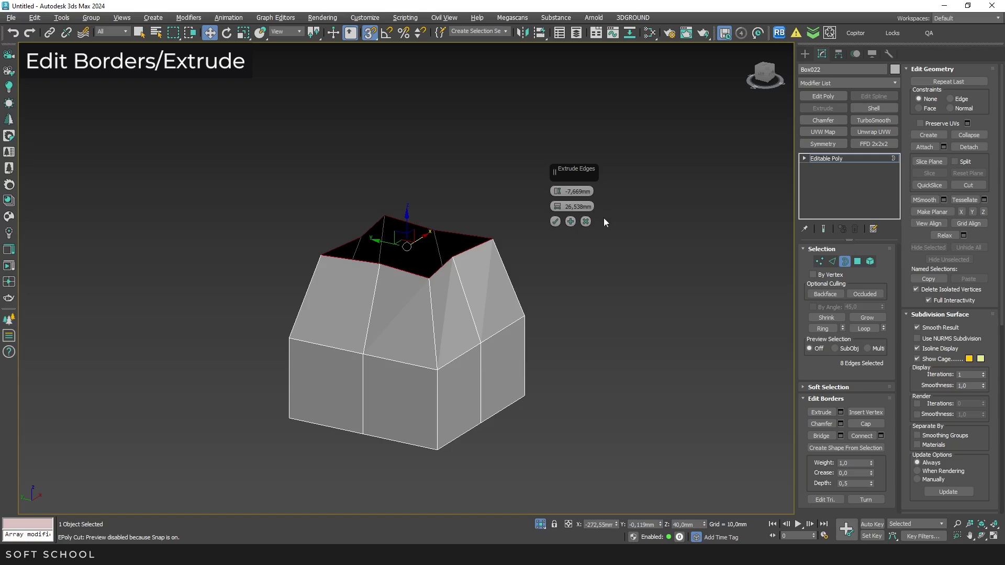
left_click(556, 222)
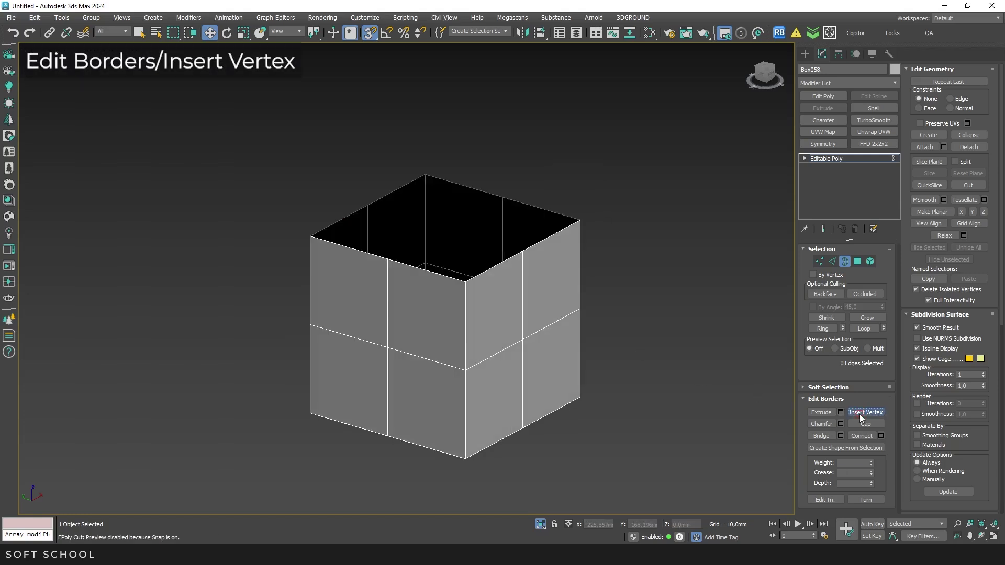
- Insert additional vertices along the front and side edges of the box's open top border
left_click(865, 413)
key("s")
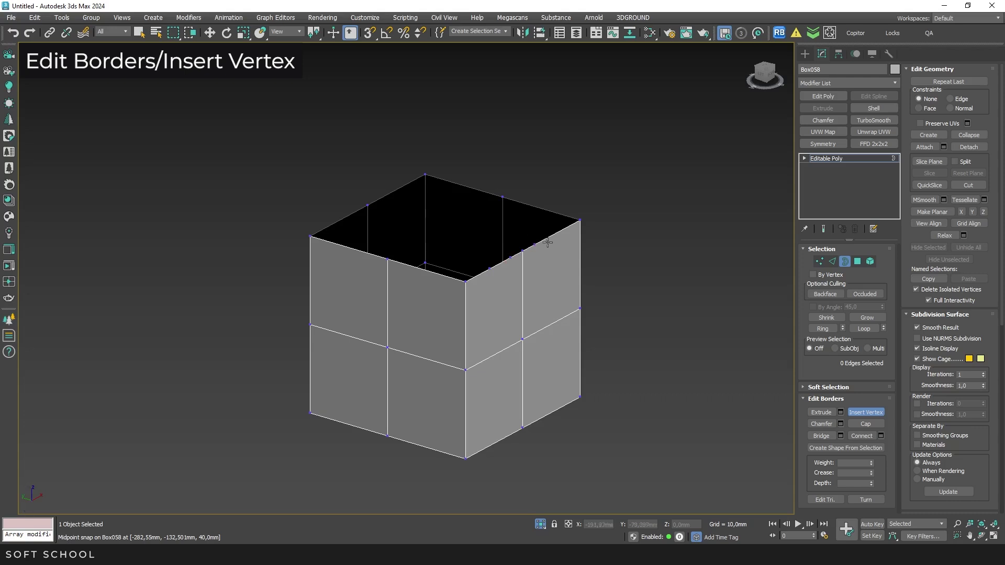
left_click(407, 265)
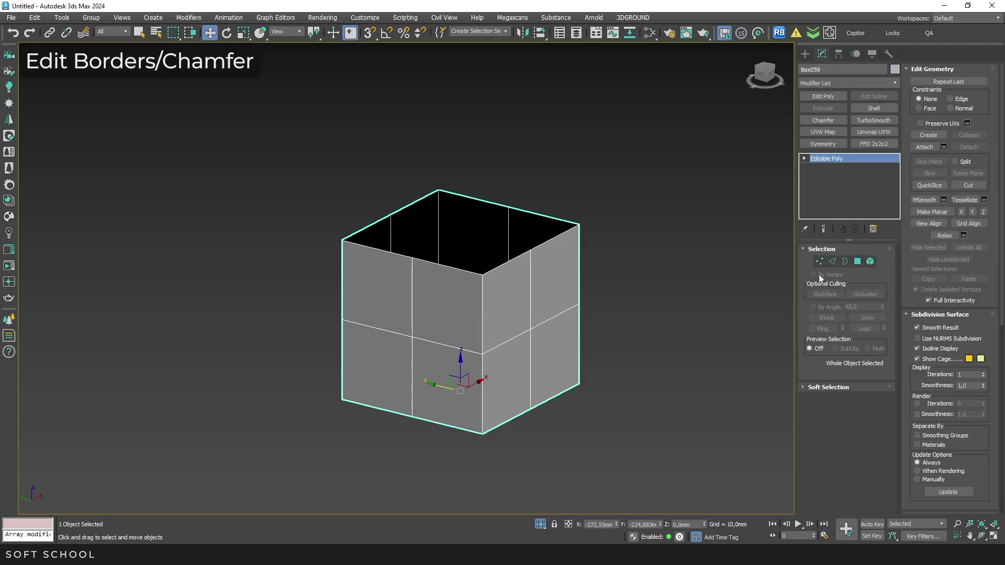
- Try to chamfer the open top border with an amount of about 3.1 mm and 6 segments
left_click(844, 262)
left_click(841, 424)
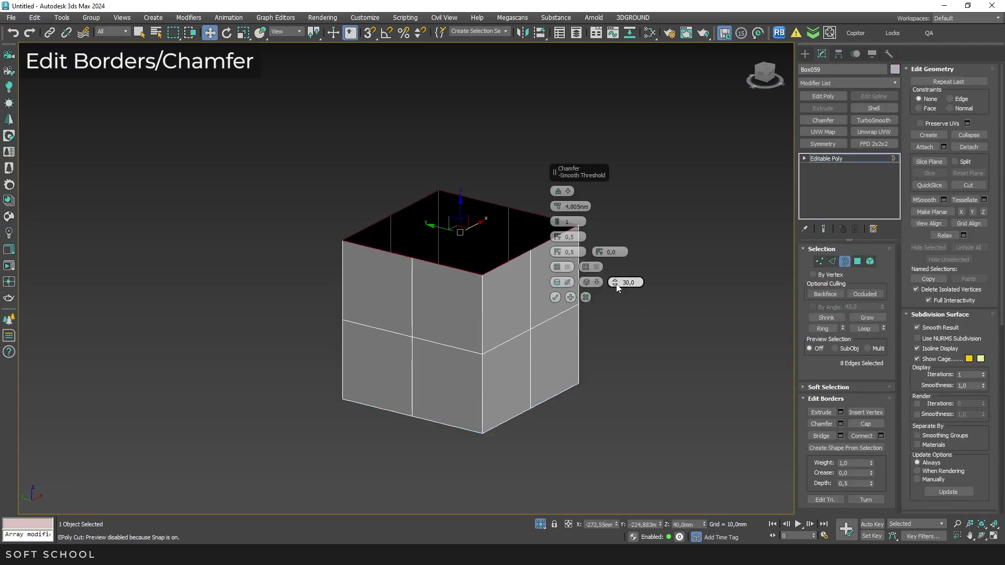
left_click_drag(556, 216, 556, 208)
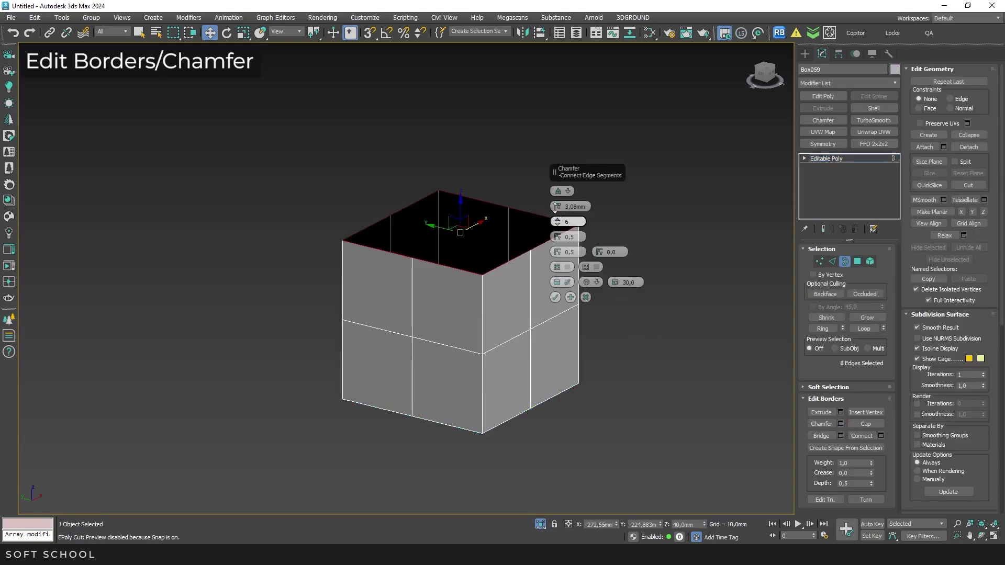
left_click(585, 297)
- Chamfer the horizontal edge loop around the box's mid-height by about 2.3 mm with several segments
left_click(832, 261)
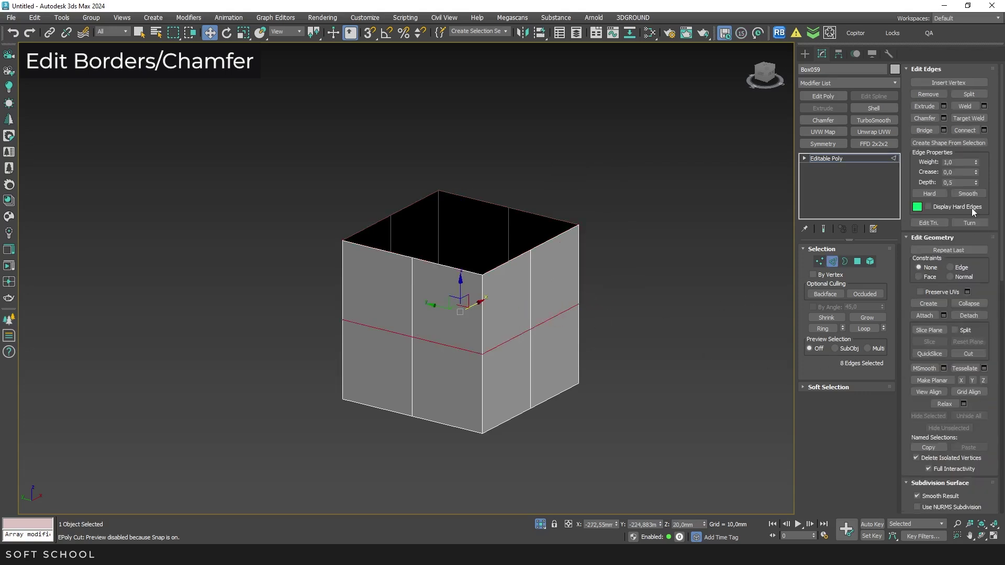
left_click(944, 118)
mouse_move(558, 222)
left_mouse_down()
mouse_move(561, 238)
mouse_move(558, 194)
mouse_move(559, 210)
left_mouse_up()
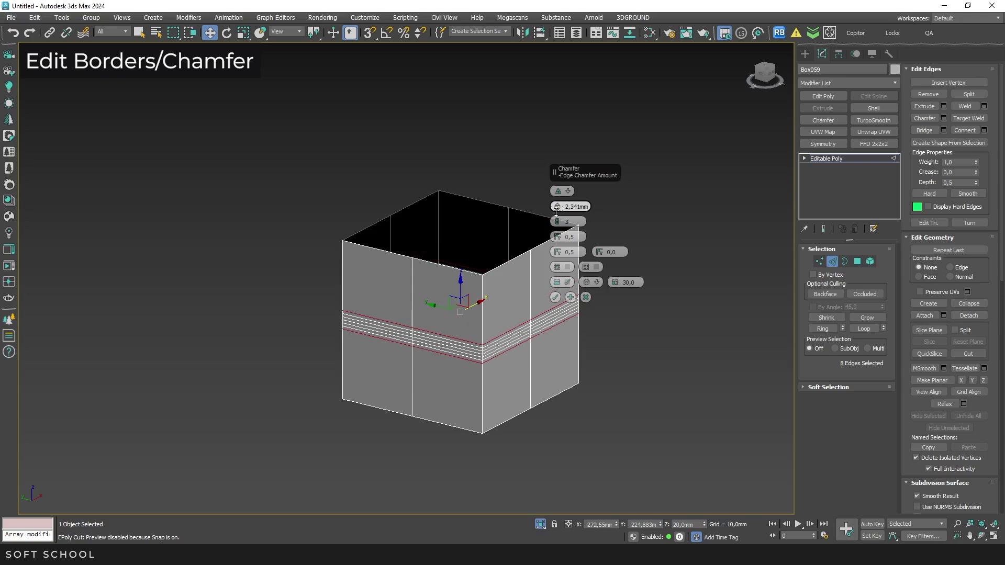
left_click(556, 297)
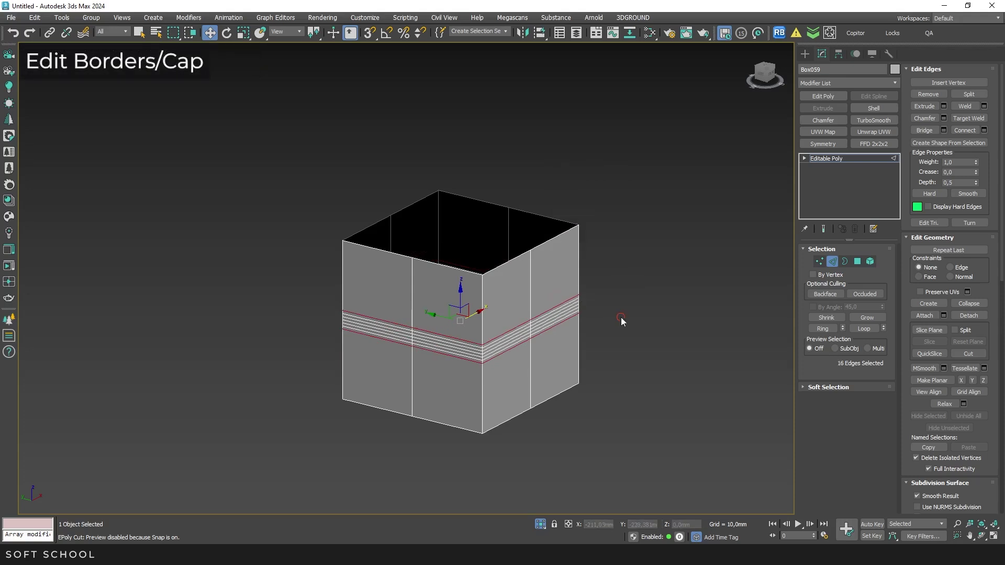
- Select the box's open top border and close it with Cap
left_click(622, 322)
left_click(843, 262)
left_click(531, 248)
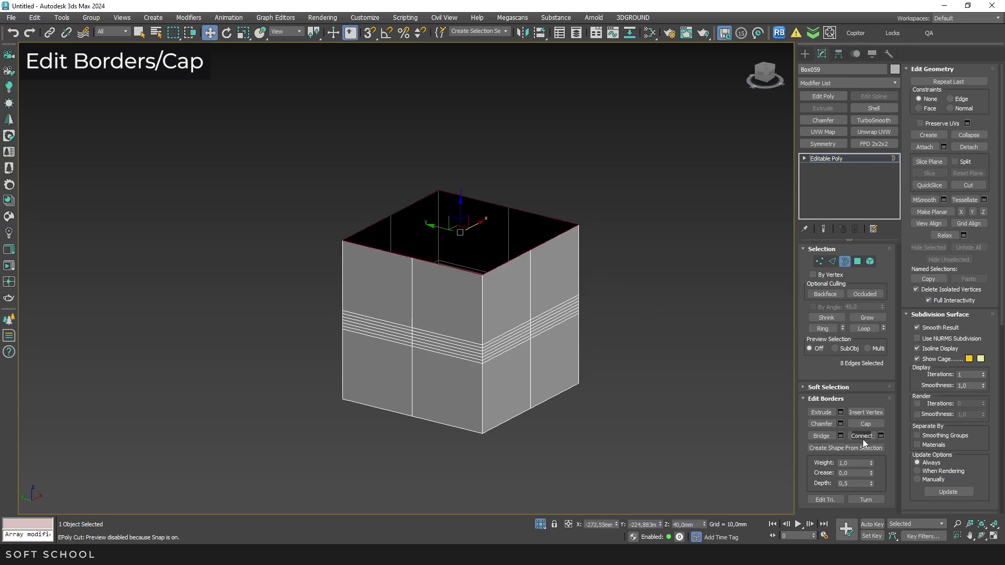
left_click(869, 425)
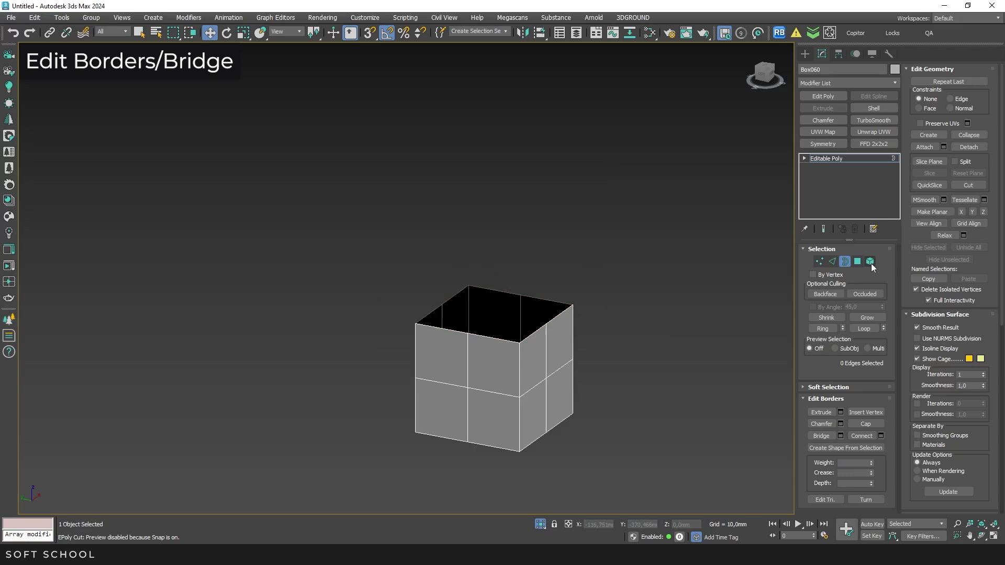
- Copy the open box element straight up and turn the copy upside down so the two openings face each other
left_click(870, 261)
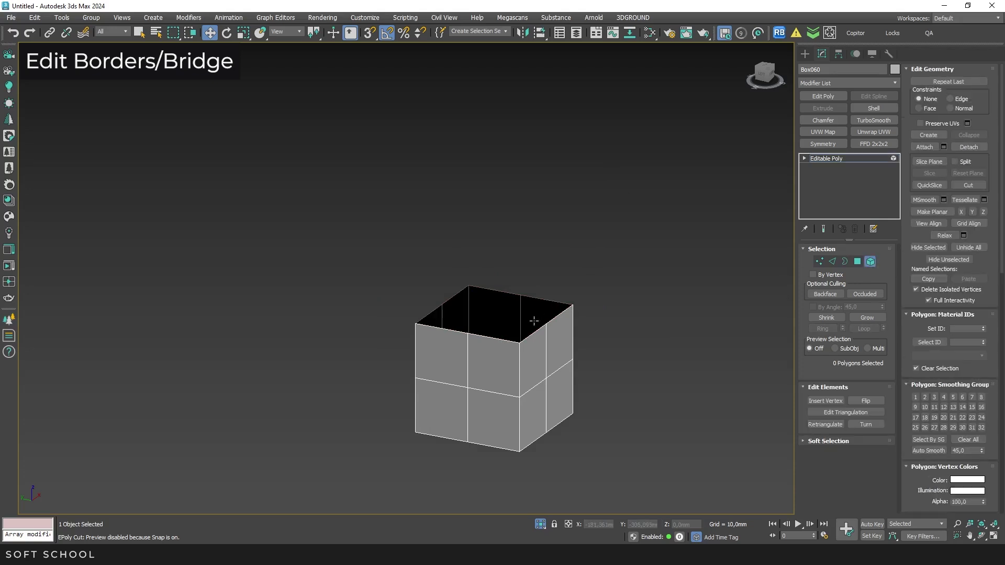
left_click(534, 320)
mouse_move(494, 350)
left_mouse_down("shift")
mouse_move(512, 157)
mouse_move(515, 198)
mouse_move(503, 81)
left_mouse_up("shift")
left_click(542, 285)
key("e")
key("w")
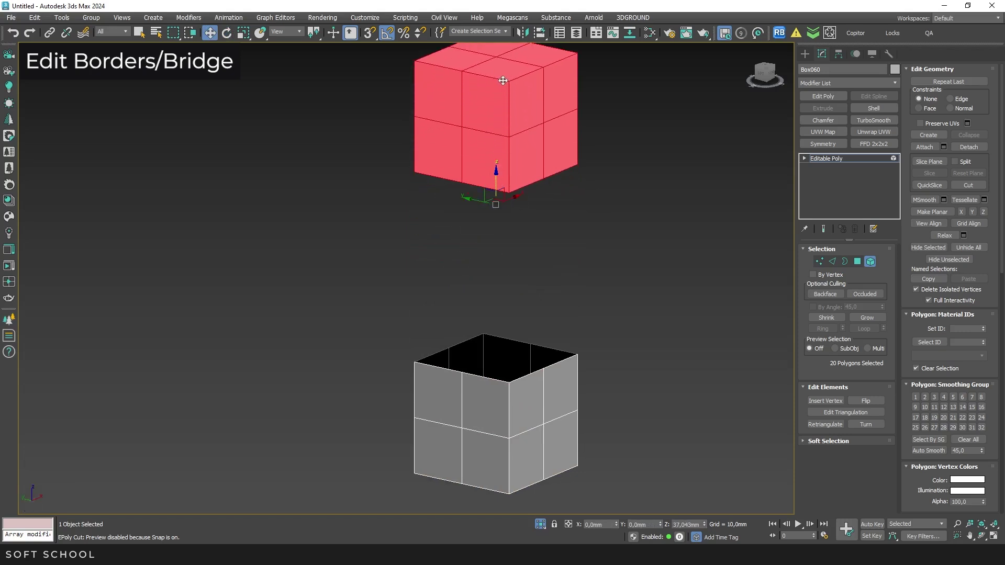
- Select the facing open borders of the upper and lower box elements and bridge them
middle_click_drag(565, 231, 584, 222, "alt")
left_click(845, 262)
left_click(509, 187)
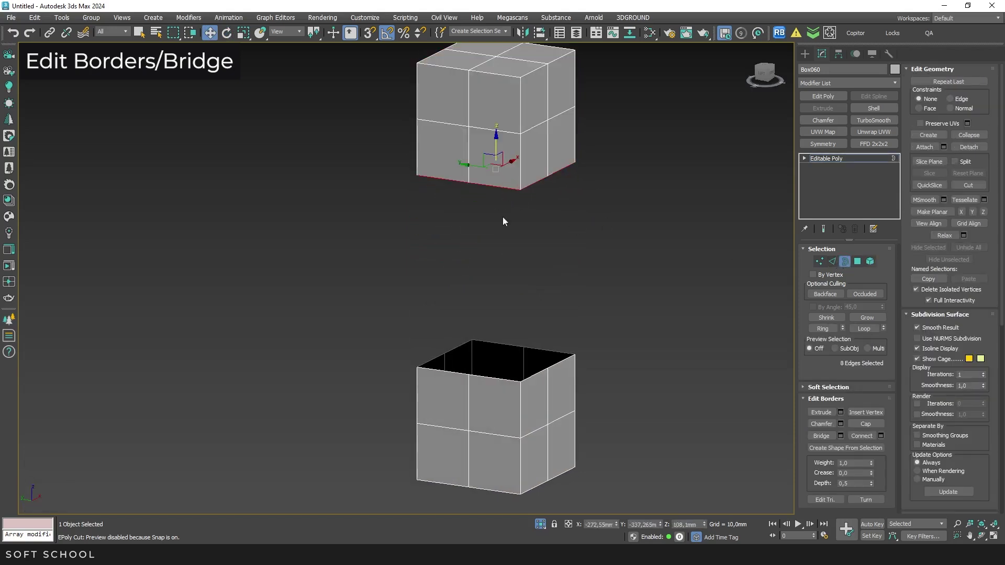
left_click(489, 377, "ctrl")
middle_click_drag(489, 377, 718, 363, "alt")
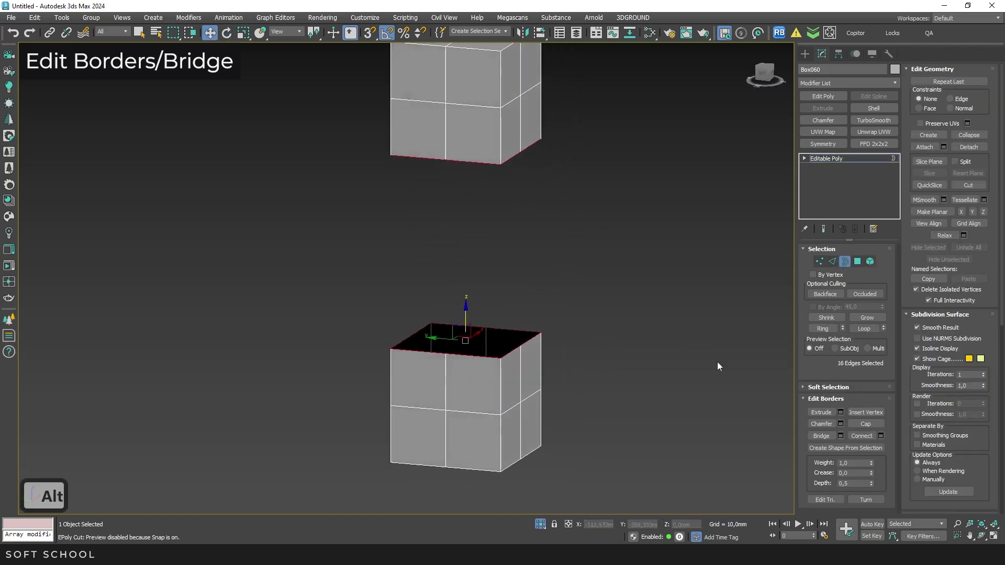
left_click(832, 441)
middle_click_drag(557, 265, 551, 289)
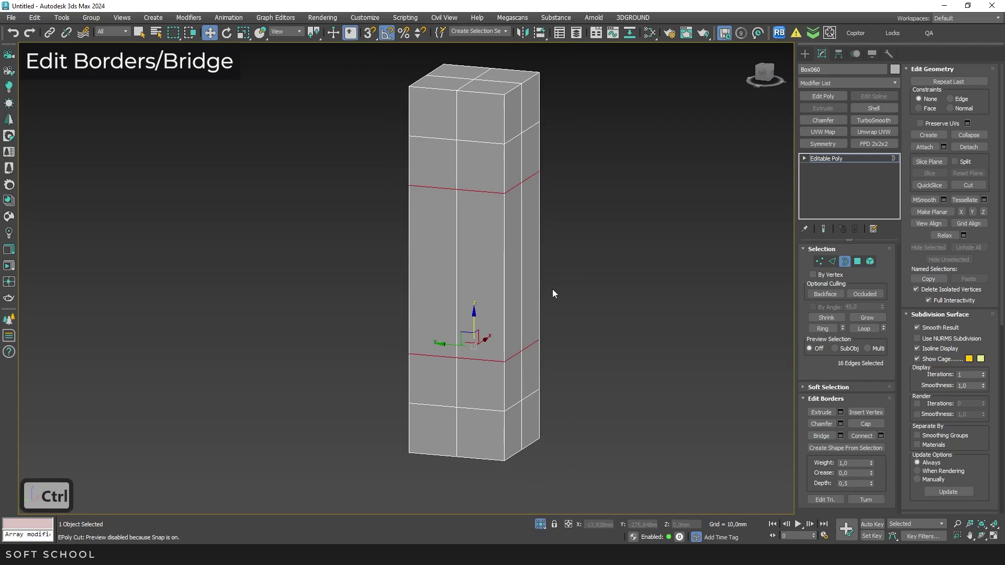
- Undo the plain bridge and bridge the facing borders again with many segments and a taper that narrows the connection's middle
key("ctrl+z")
left_click(840, 436)
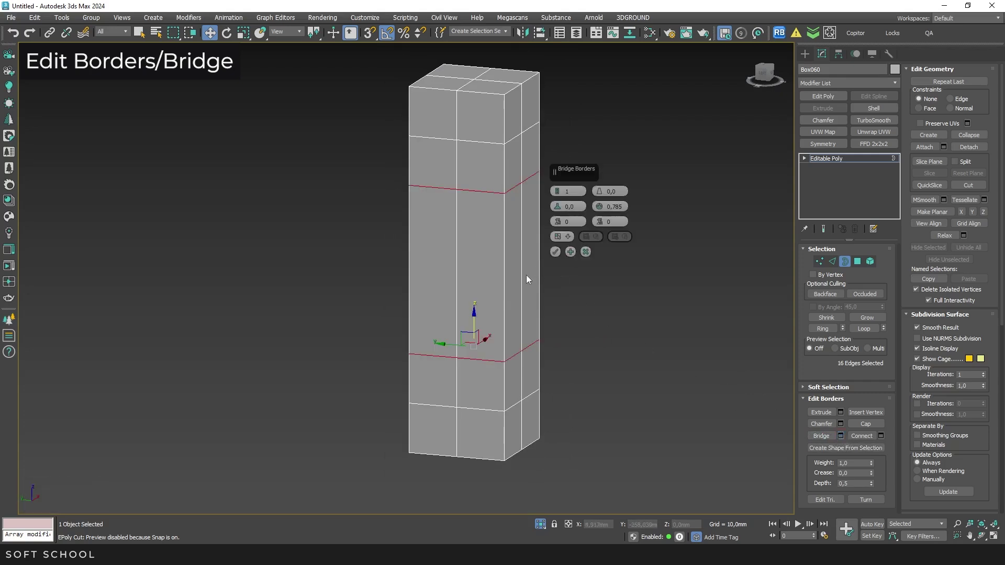
scroll(526, 275, "up", 2)
middle_click_drag(526, 275, 544, 273, "alt")
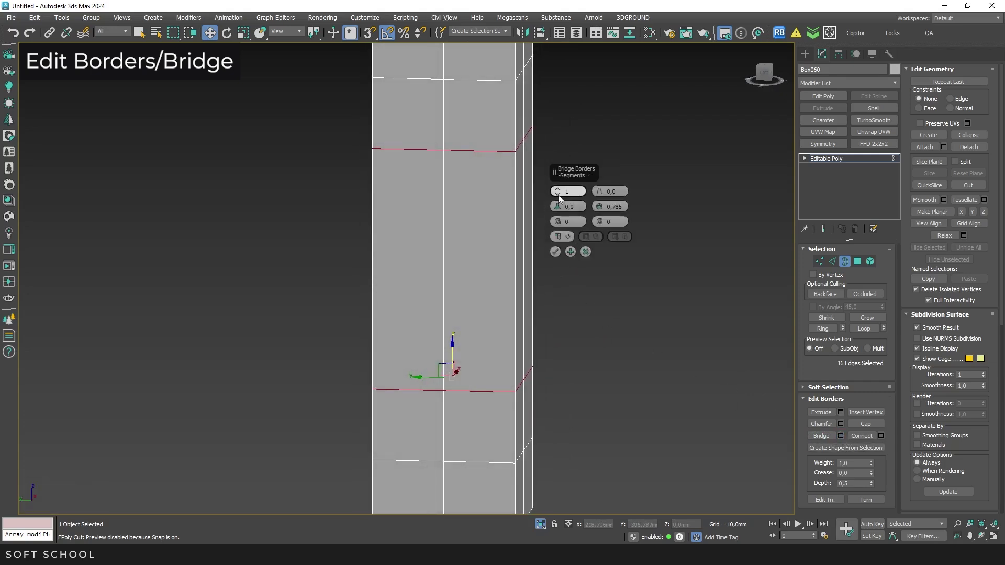
left_click_drag(558, 197, 563, 140)
left_click_drag(601, 195, 586, 251, "alt")
mouse_move(558, 210)
left_mouse_down()
mouse_move(562, 148)
mouse_move(557, 223)
left_mouse_up()
left_click(557, 225)
left_click(557, 226)
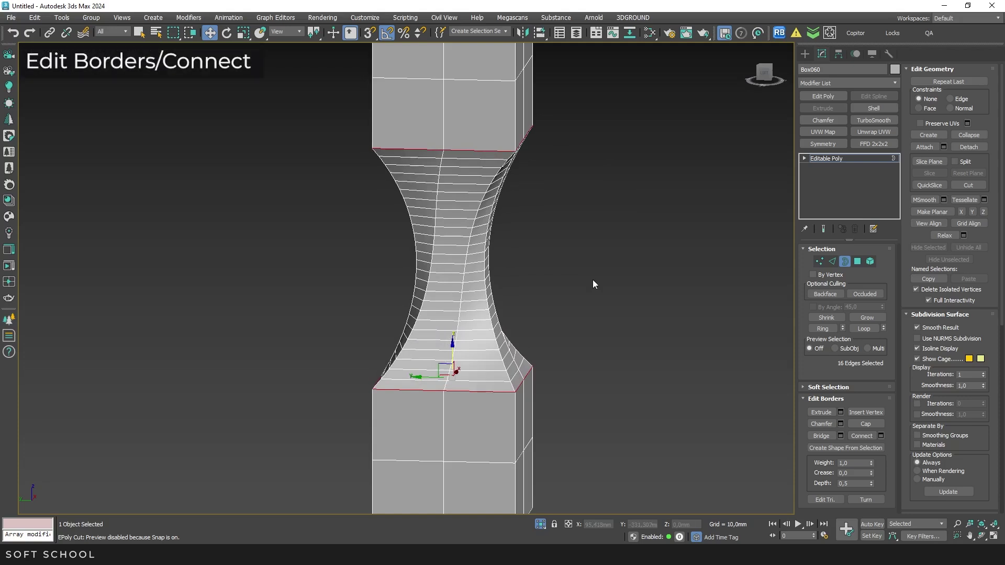
- Undo the tapered bridge and apply Connect to the selected borders of both boxes with more than one segment
key("ctrl+z")
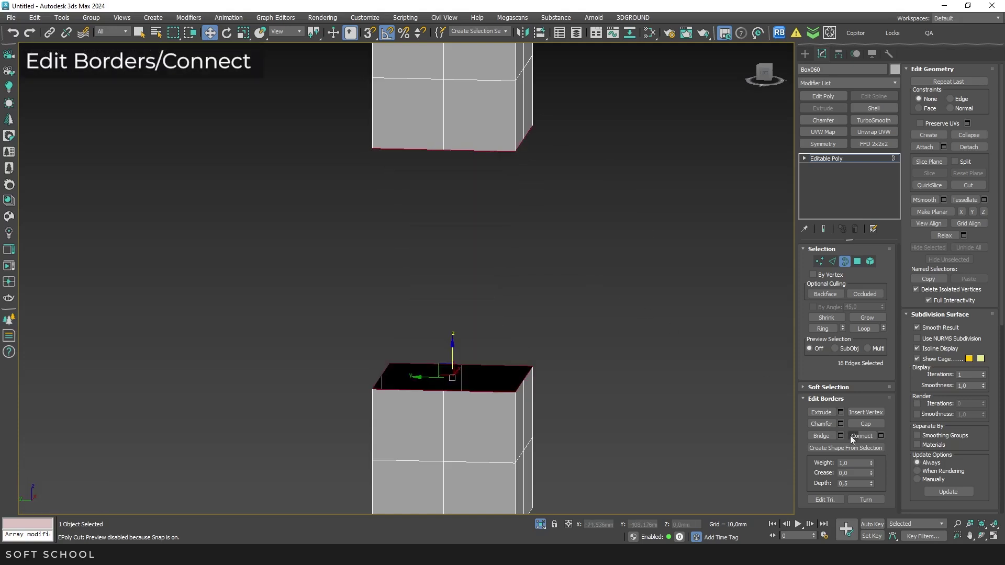
left_click(881, 436)
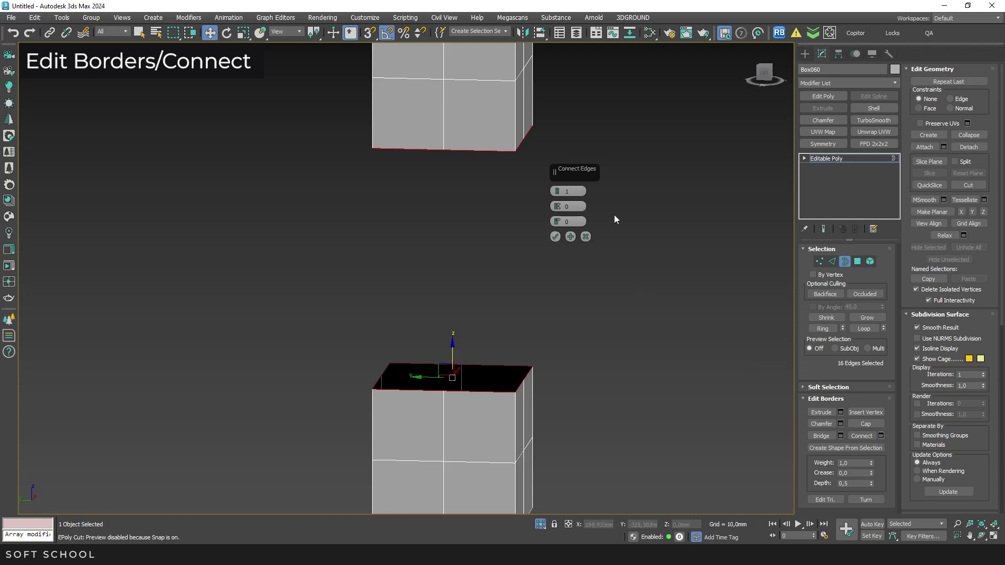
left_click(557, 189)
left_click(558, 189)
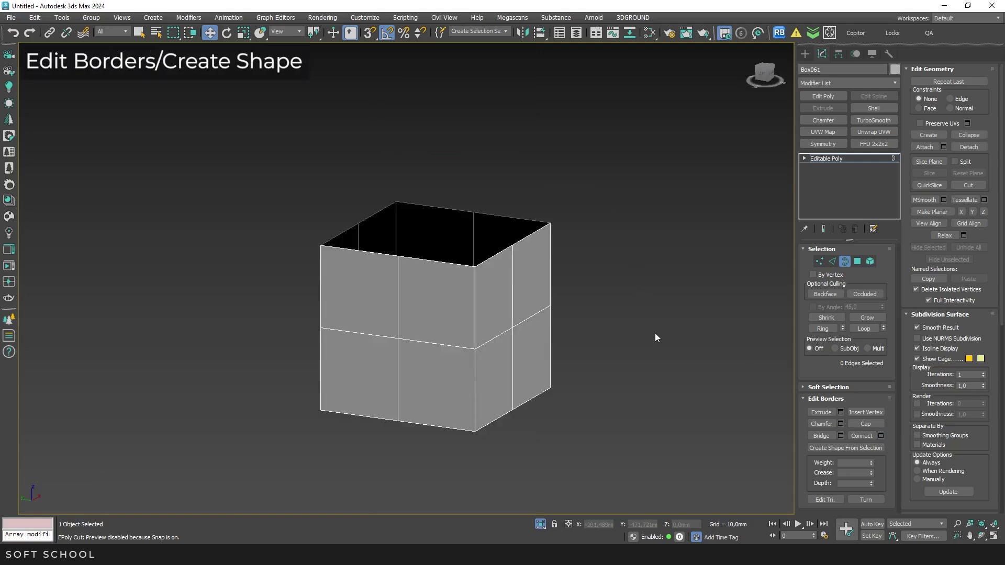
- Raise the box's open top border and create a Linear shape from it
left_click(377, 209)
left_click_drag(433, 202, 455, 88)
left_click(844, 447)
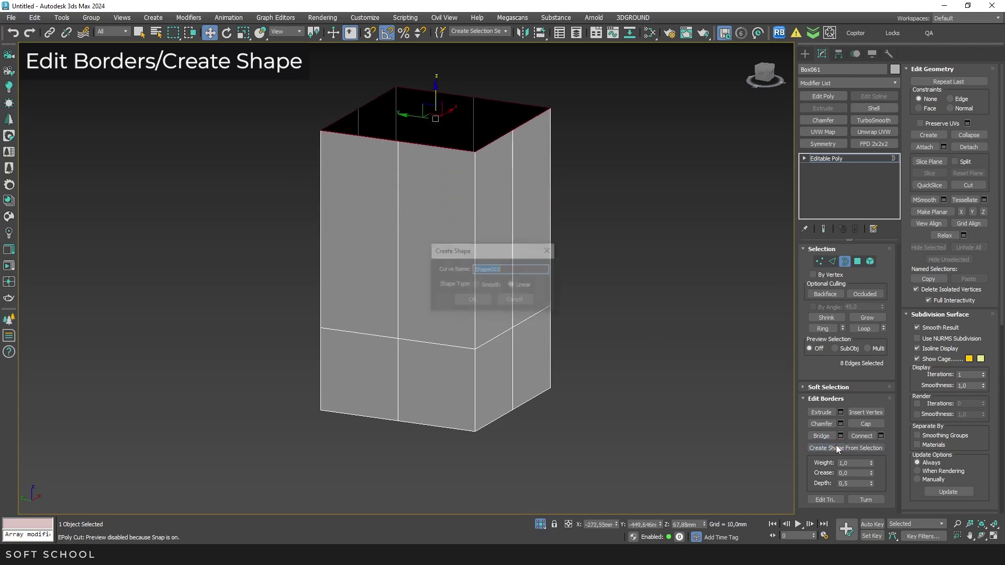
left_click(482, 301)
- Lower the selected border and create a Smooth shape from it
left_click_drag(436, 99, 441, 230)
left_click(823, 448)
left_click(477, 284)
left_click(473, 299)
left_click(592, 275)
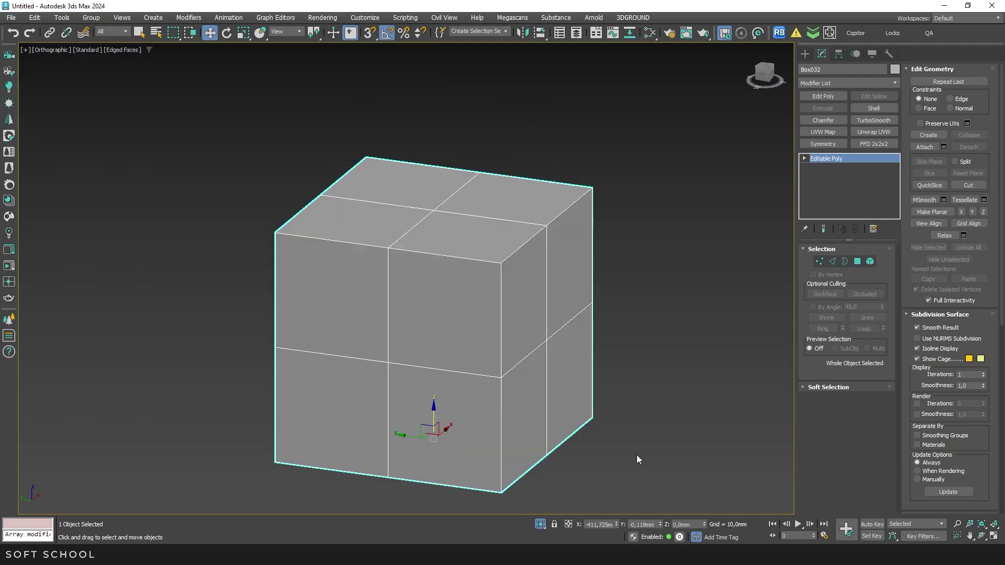
- Copy one corner polygon of the box's top face straight up to a height of about 54 mm as a separate element
left_click(857, 261)
left_click(530, 207)
left_click_drag(513, 175, 511, 98, "shift")
left_click(546, 287)
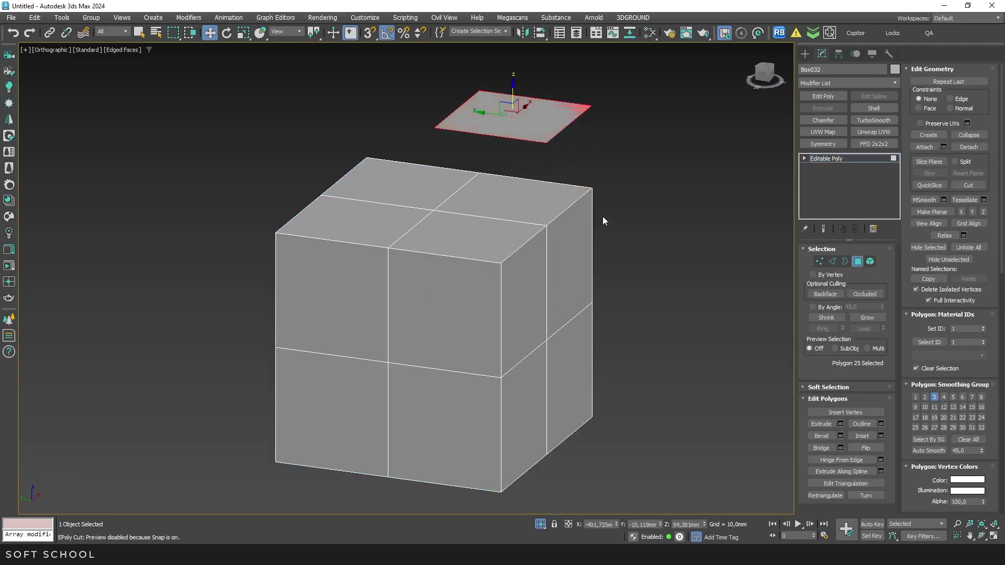
mouse_move(602, 216)
middle_mouse_down("alt")
mouse_move(601, 269)
mouse_move(721, 278)
middle_mouse_up("alt")
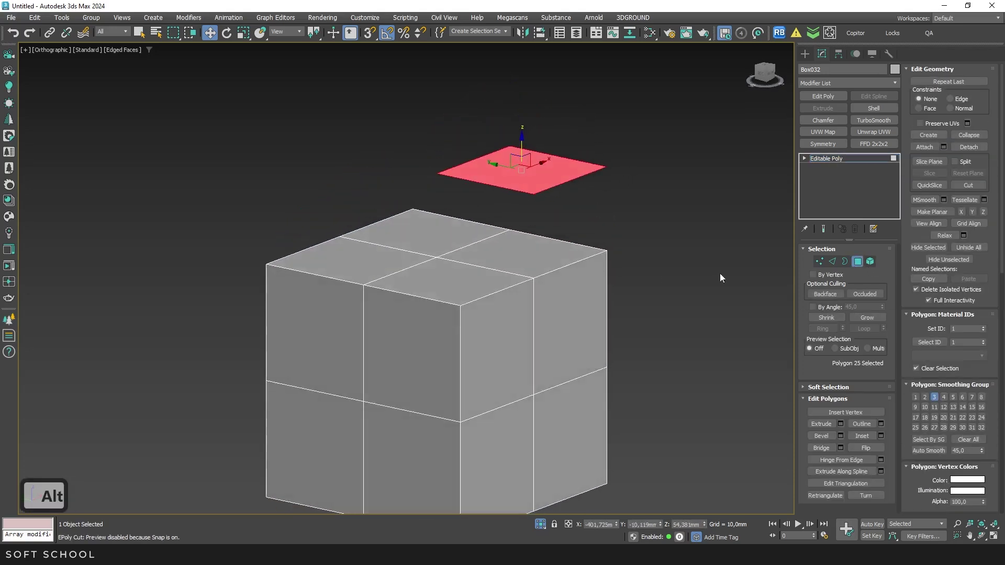
- Remove one corner vertex of the floating polygon so that it becomes a triangle
left_click(820, 261)
left_click_drag(579, 141, 641, 193)
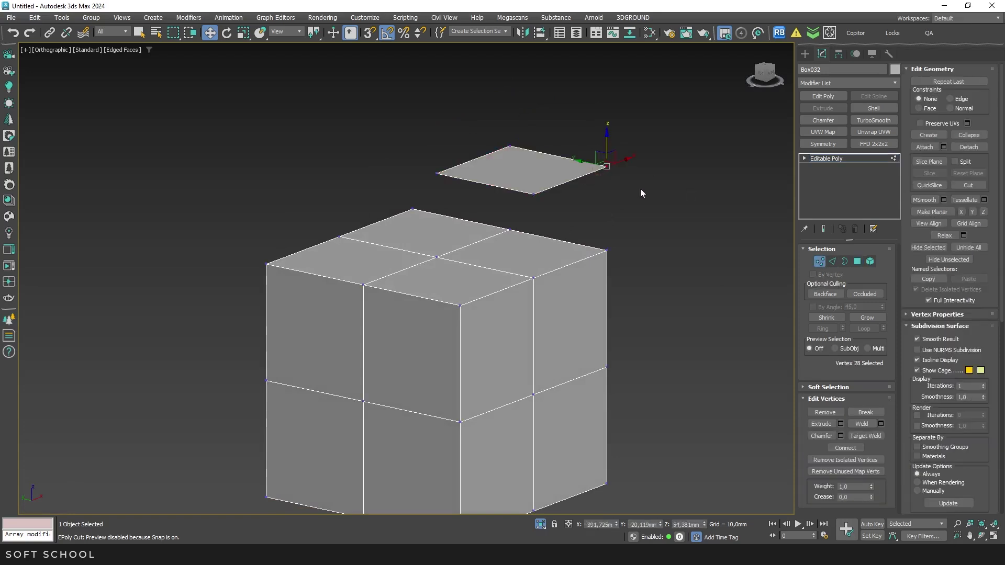
key("BackSpace")
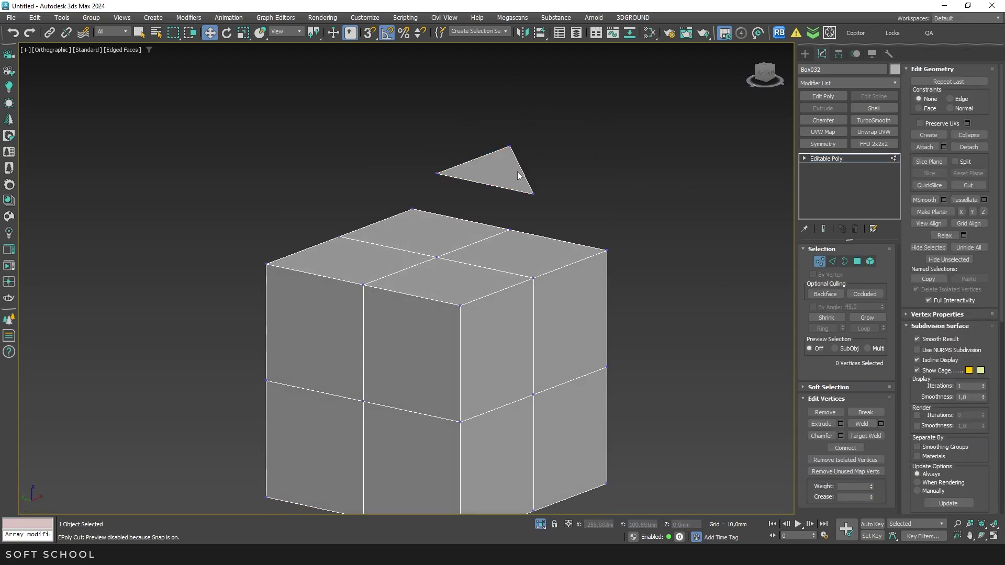
- Try to remove the floating triangle's front corner vertex, and delete that vertex instead
left_click_drag(519, 176, 571, 213)
key("BackSpace")
key("BackSpace")
key("BackSpace")
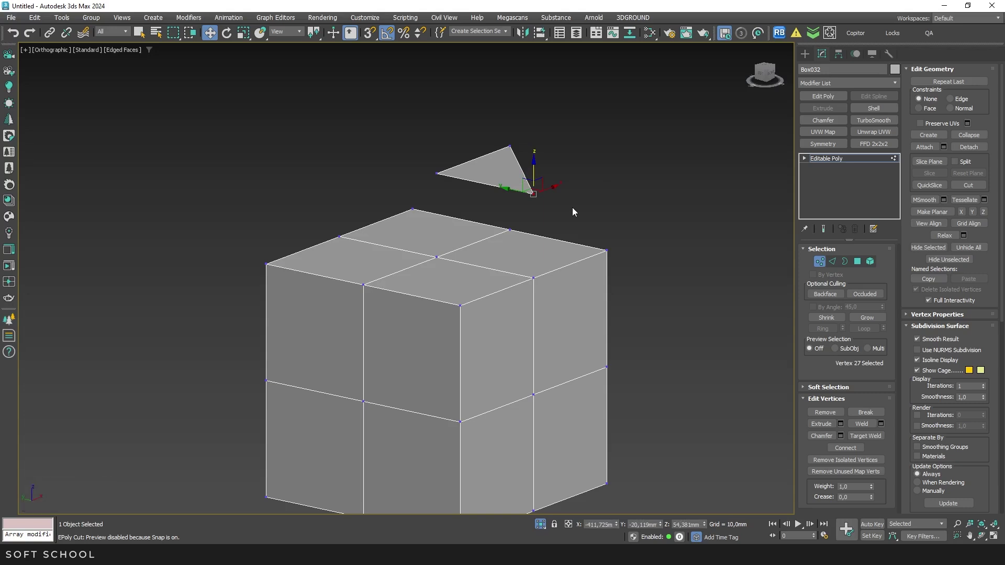
key("Delete")
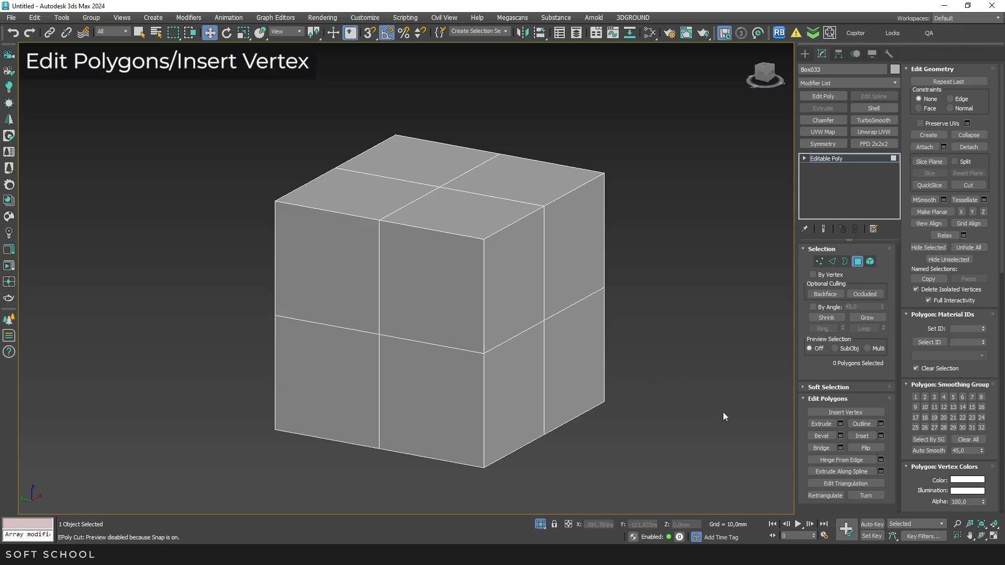
- Insert vertices into several polygons on the box's front, top and side faces with Insert Vertex
left_click(817, 412)
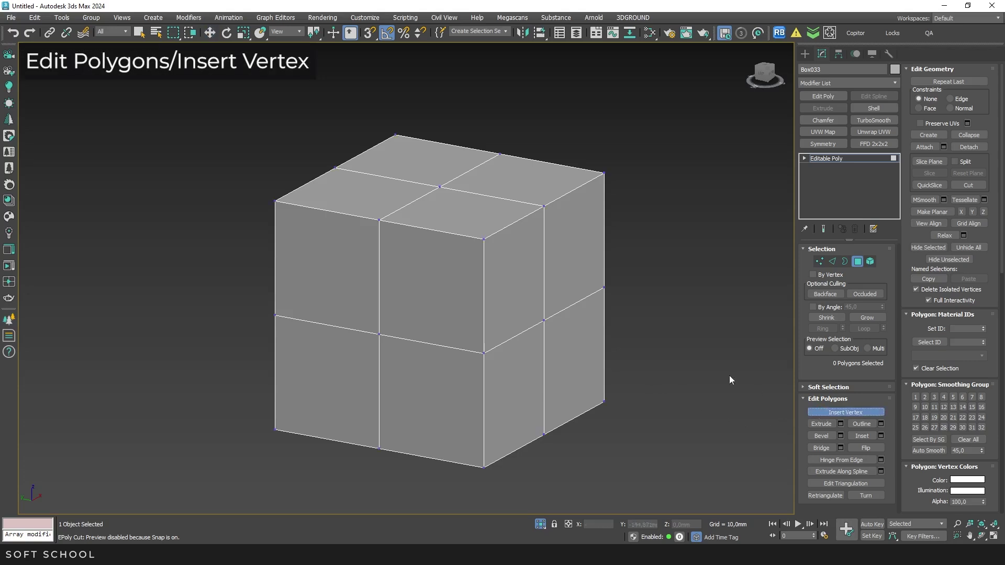
left_click(446, 288)
left_click(423, 329)
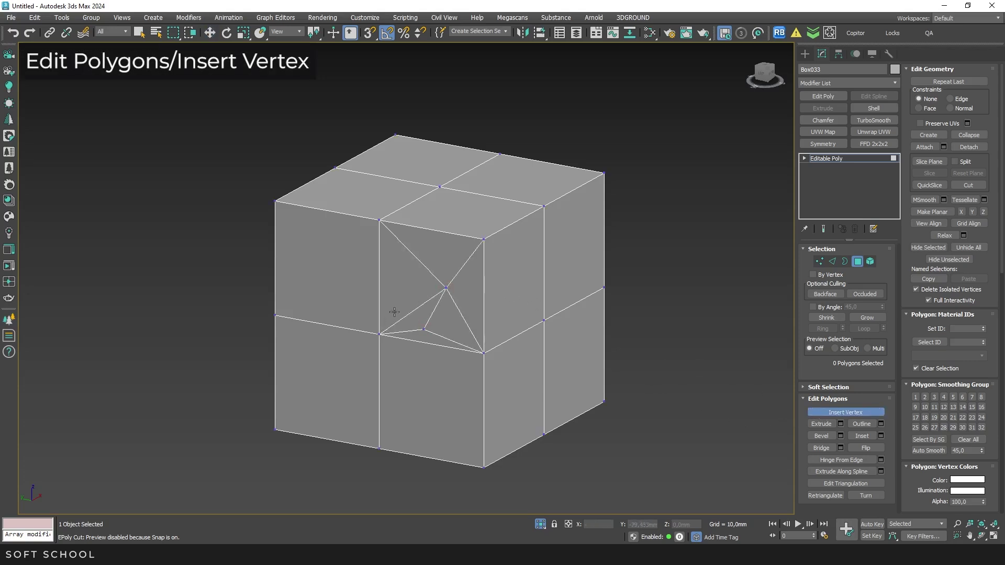
left_click(344, 288)
left_click(346, 185)
left_click(331, 236)
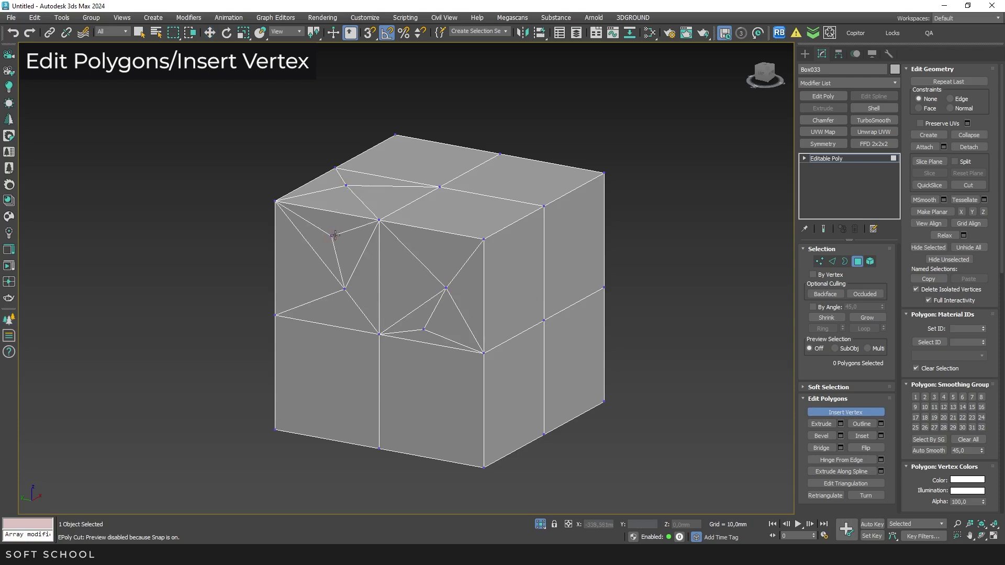
left_click(597, 264)
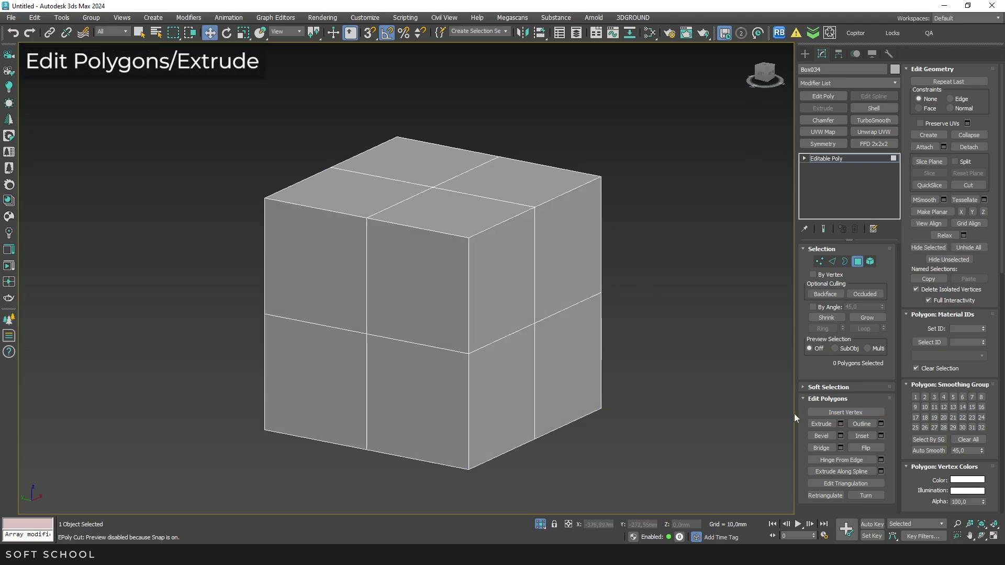
- Extrude the rear corner polygon of the box's top face upward by about 8.35 mm, and undo the extrusion
left_click(816, 424)
left_click_drag(555, 174, 539, 135)
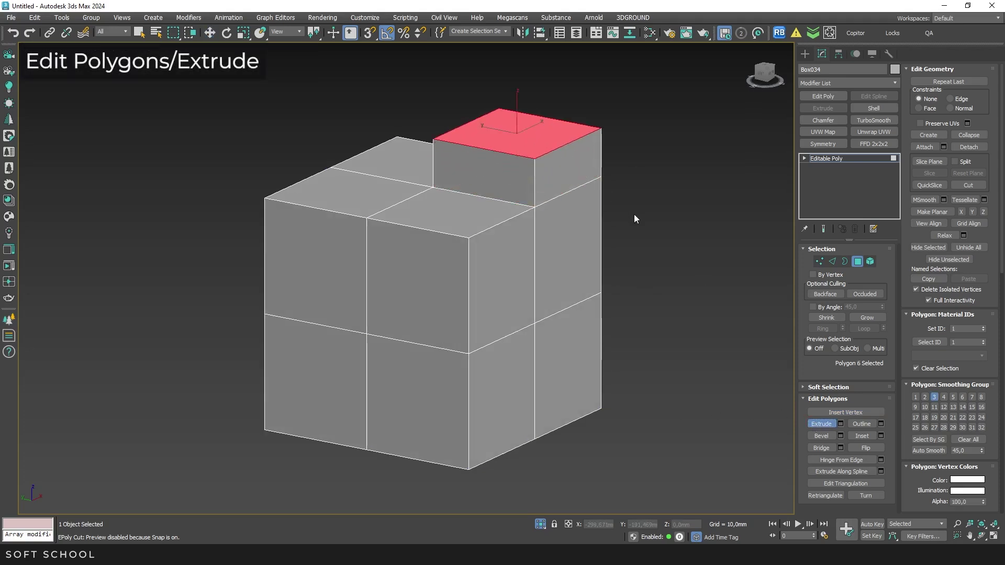
key("ctrl+z")
- Open the Extrude settings, switch the extrusion between polygons to the lower front one nearest the corner, and adjust its height
left_click(841, 424)
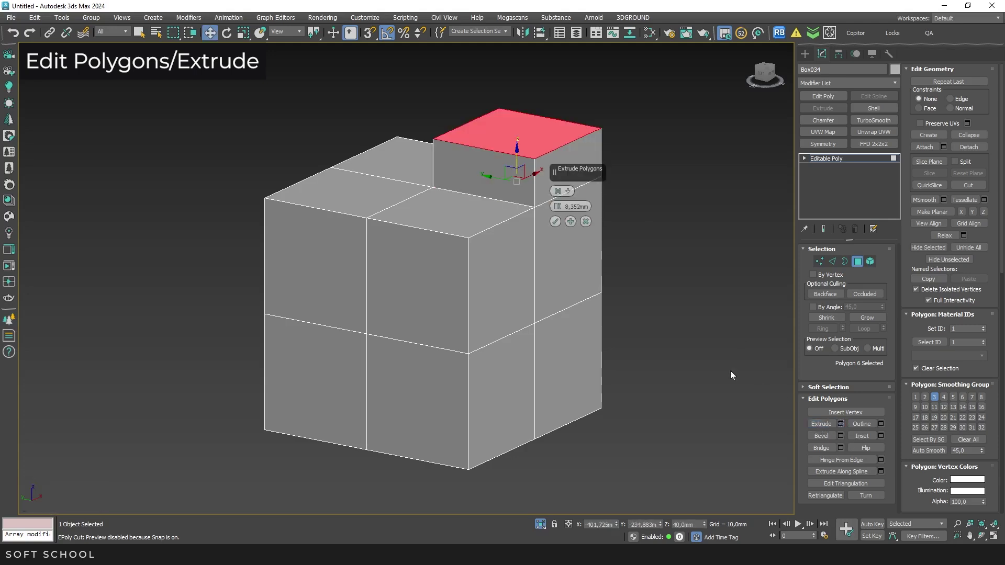
left_click(474, 285)
left_click(341, 313)
left_click(428, 407)
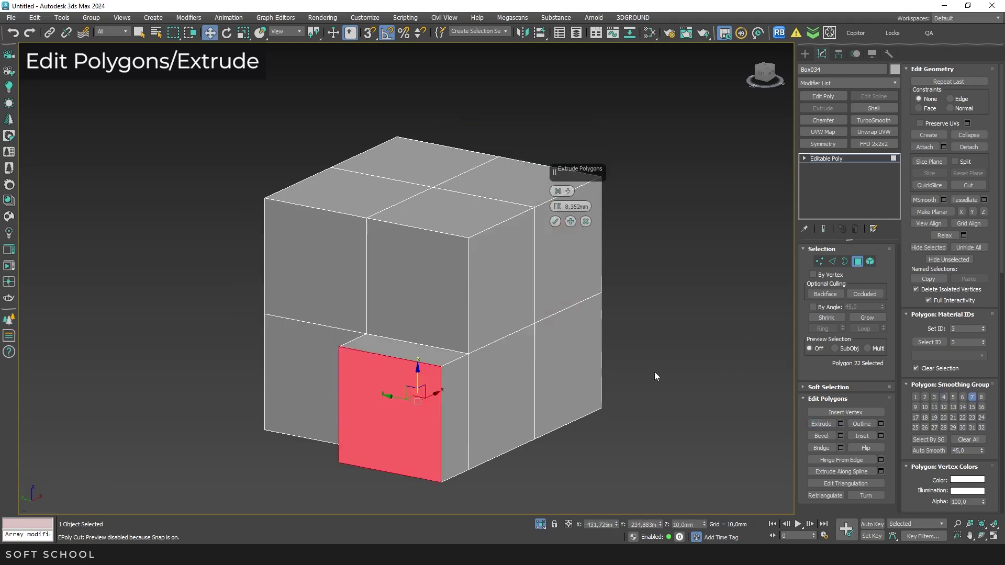
left_click_drag(574, 165, 634, 194)
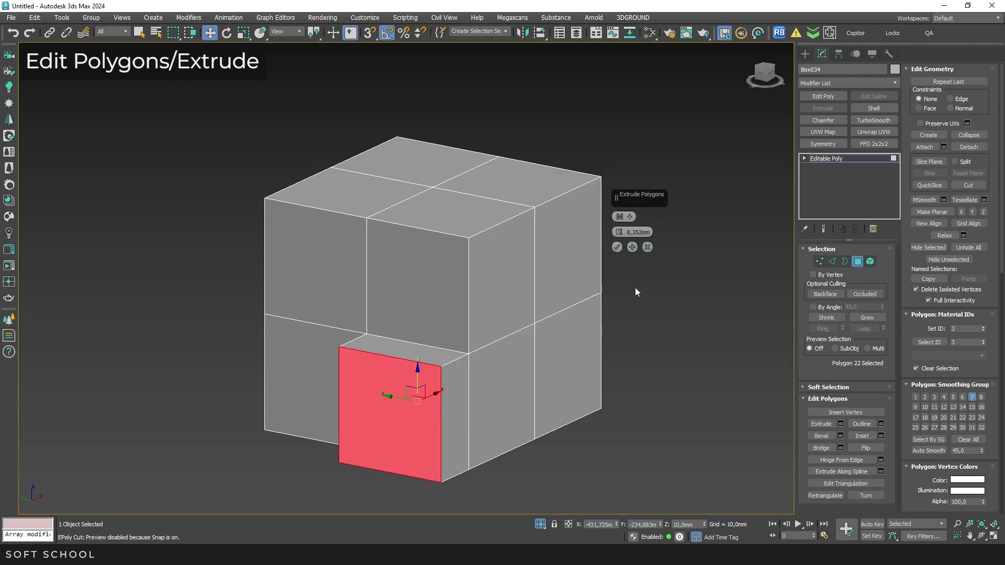
left_click_drag(623, 236, 620, 250)
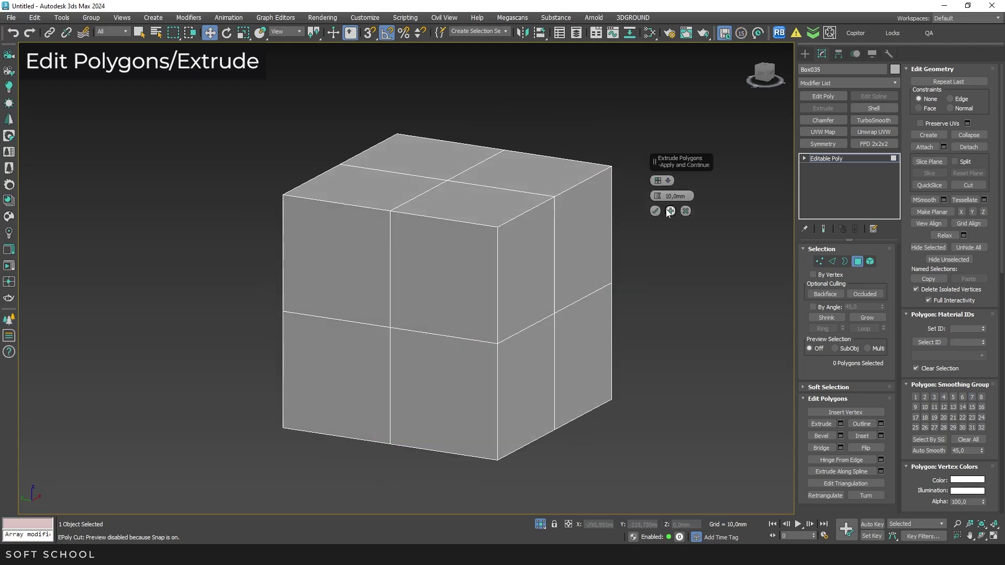
- Set the extrusion type to Group and extrude the three polygons around one upper corner together by 10 mm
left_click(658, 180)
left_click(689, 193)
left_click(554, 251)
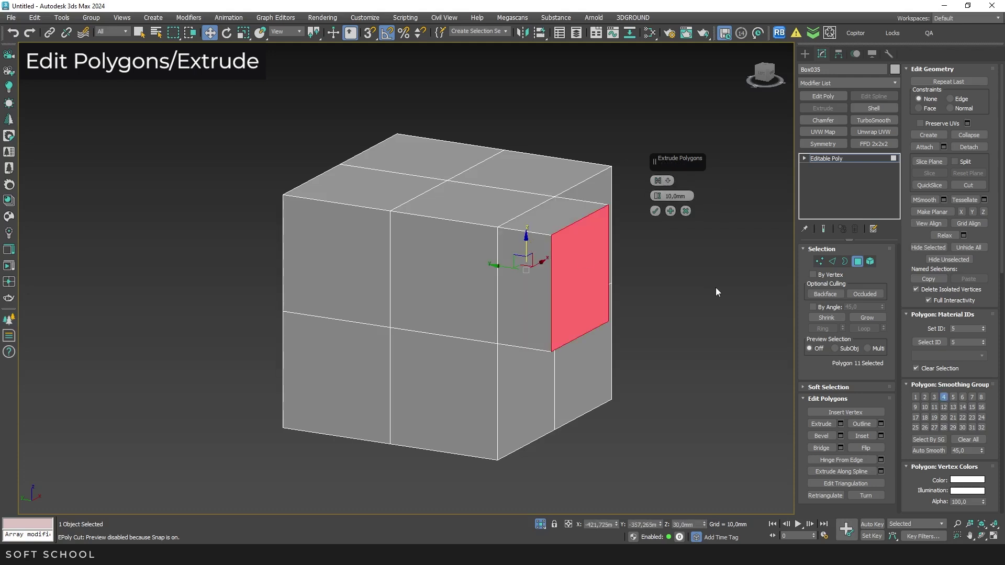
left_click(505, 209, "ctrl")
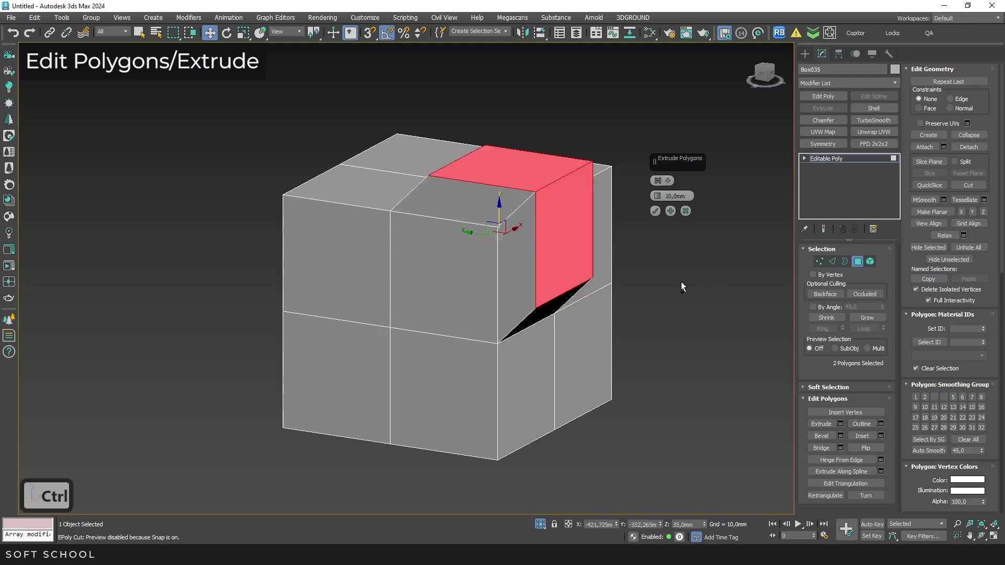
left_click(475, 281, "ctrl")
middle_click_drag(513, 130, 532, 143, "alt")
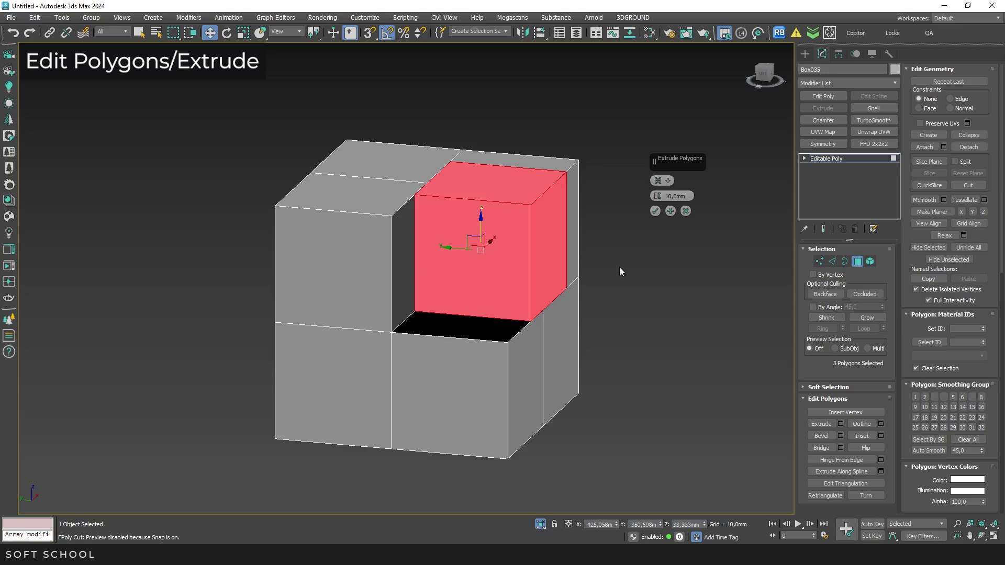
left_click(659, 275)
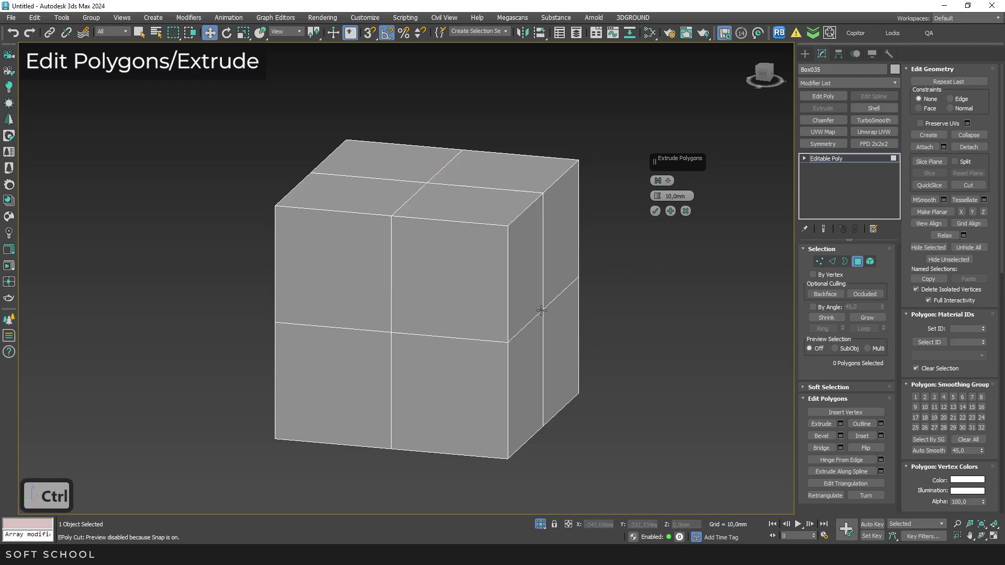
key("ctrl+z")
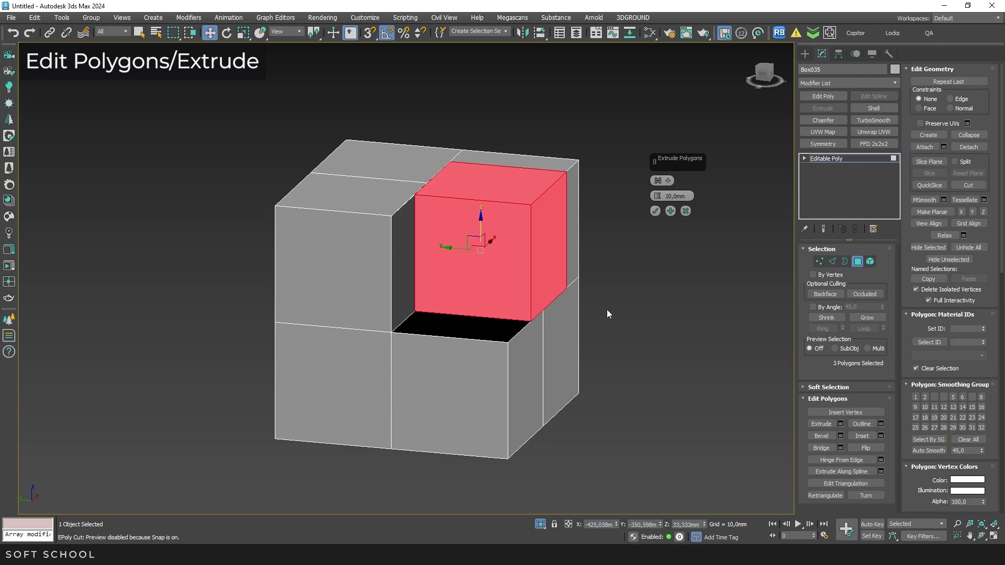
- Add the three polygons around the diagonally opposite upper corner to the 10 mm group extrusion
middle_click_drag(423, 239, 494, 253, "alt")
left_click(299, 246, "ctrl")
left_click(248, 324, "ctrl")
middle_click_drag(235, 303, 324, 302, "alt")
left_click(345, 341, "ctrl")
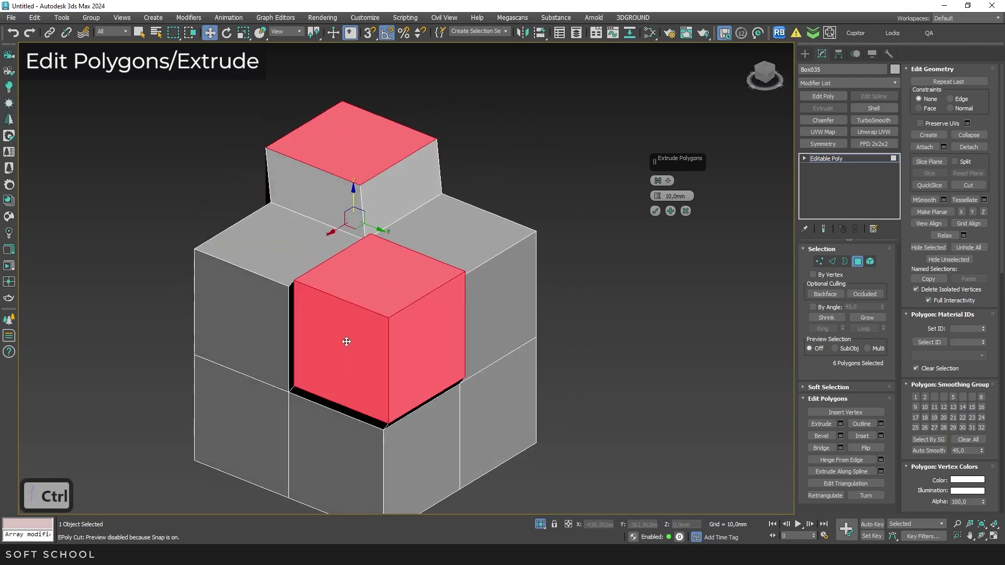
- Add the three polygons around the upper corner between the two selected groups to the 10 mm group extrusion
middle_click_drag(460, 298, 365, 297, "alt")
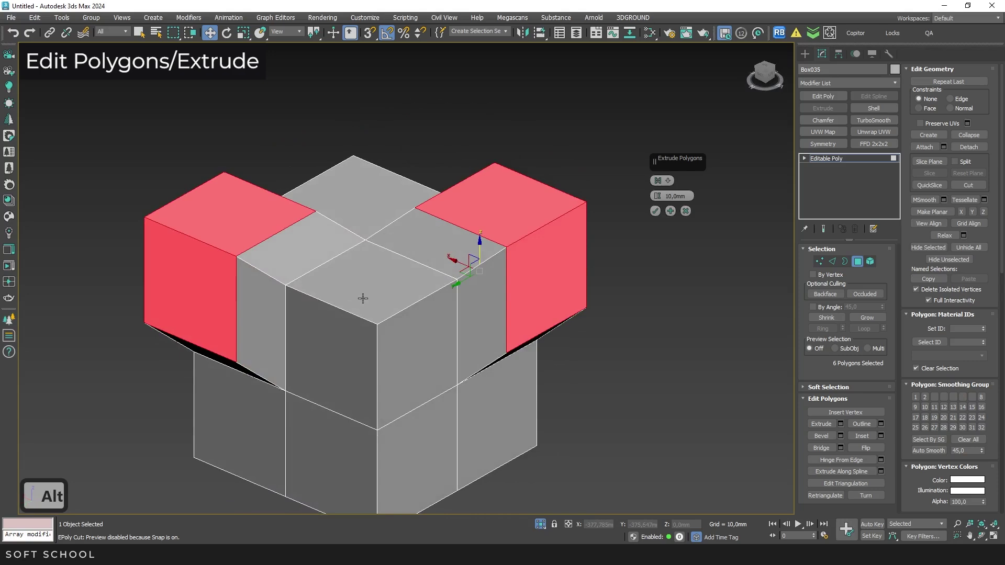
left_click(375, 289, "ctrl")
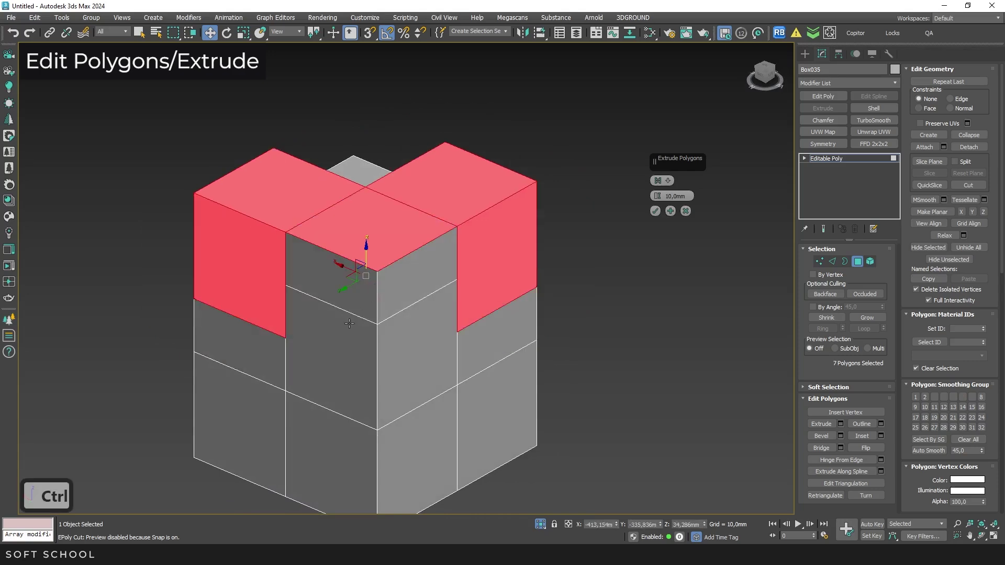
left_click(338, 335, "ctrl")
left_click(412, 341, "ctrl")
mouse_move(485, 240)
middle_mouse_down("alt")
mouse_move(340, 249)
mouse_move(359, 269)
mouse_move(508, 233)
mouse_move(498, 234)
middle_mouse_up("alt")
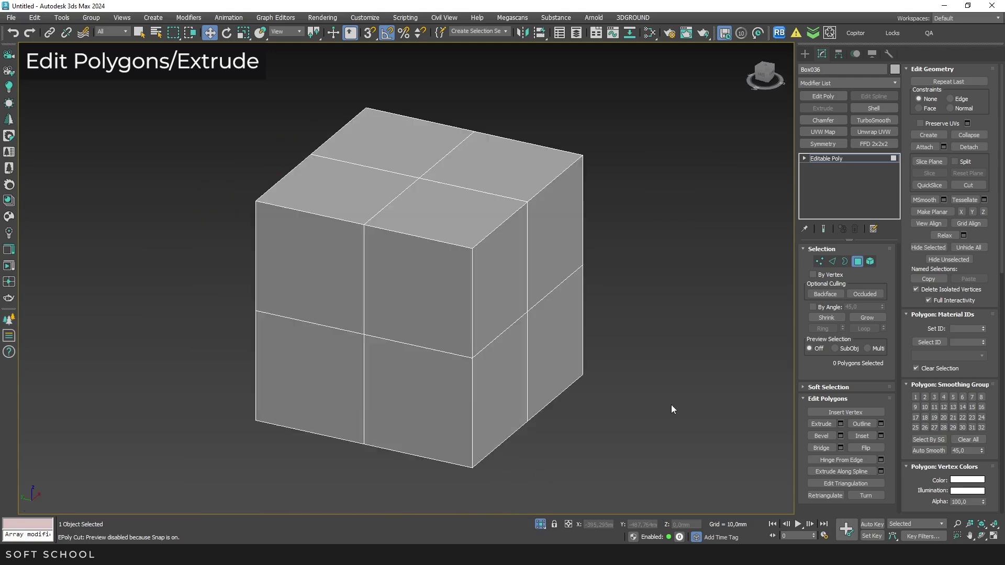
- Extrude the three polygons around the box's upper front corner by 10 mm with the extrusion type Local Normal
left_click(840, 424)
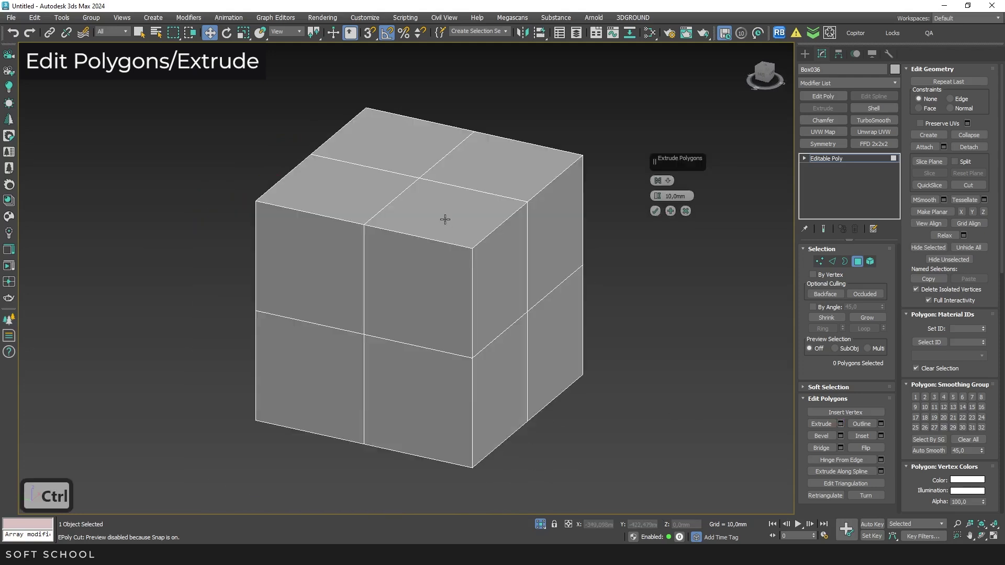
left_click(447, 218, "ctrl")
left_click(471, 274, "ctrl")
left_click(471, 273, "ctrl")
left_click(667, 181)
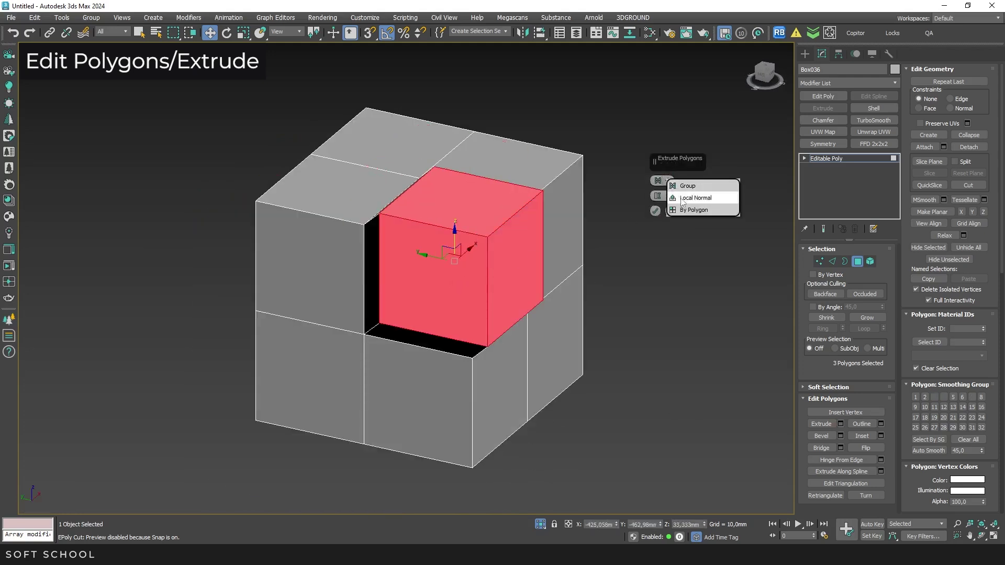
left_click(683, 201)
middle_click_drag(567, 309, 492, 299, "alt")
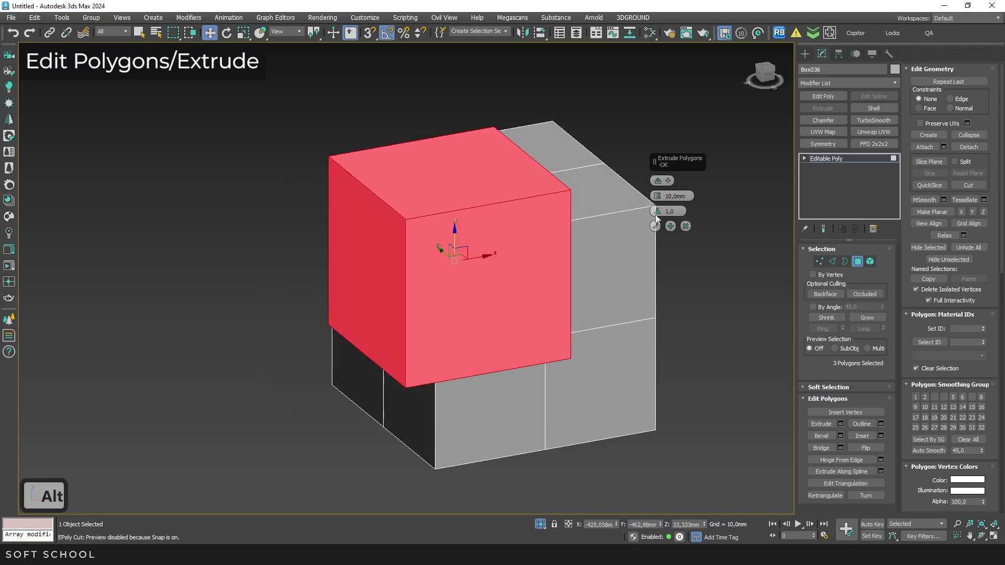
- Extend the Local Normal extrusion to six polygons along the box's upper front edge, push it inward to -6.79 mm and accept it
left_click_drag(657, 197, 673, 316)
left_click(580, 281, "ctrl")
left_click(573, 201, "ctrl")
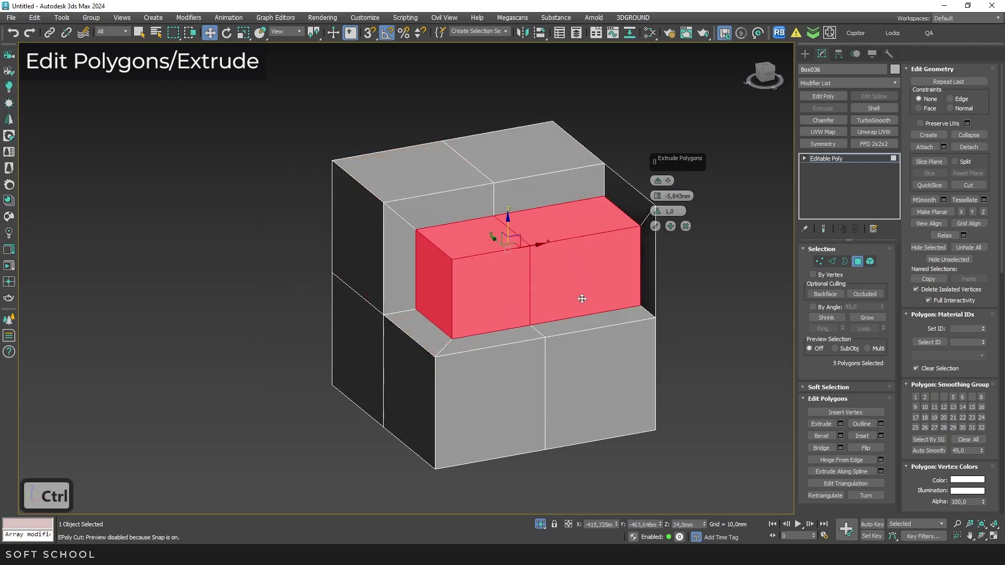
middle_click_drag(579, 298, 614, 311, "alt")
left_click(640, 255, "ctrl")
mouse_move(653, 204)
left_mouse_down()
mouse_move(654, 157)
mouse_move(654, 206)
left_mouse_up()
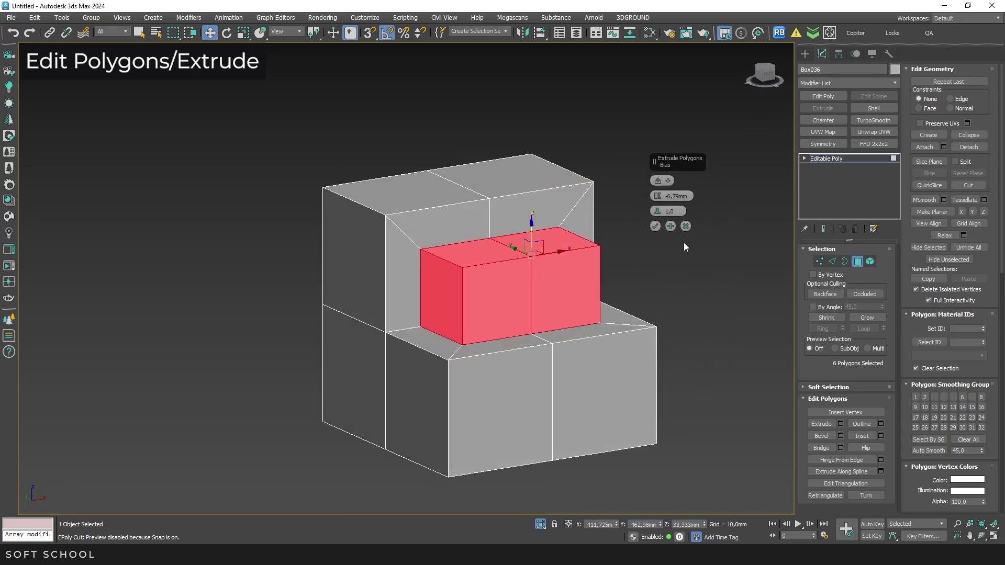
left_click(655, 227)
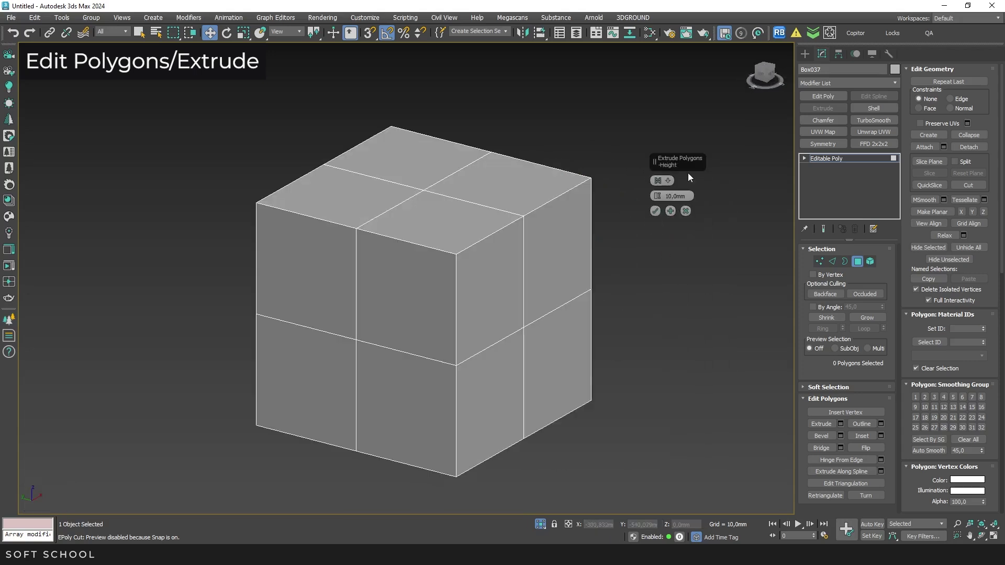
- Extrude seven polygons along the box's two front upper edges by 10 mm with the type By Polygon, and vary the height
left_click_drag(660, 181, 676, 210)
left_click(510, 189, "ctrl")
left_click(555, 252, "ctrl")
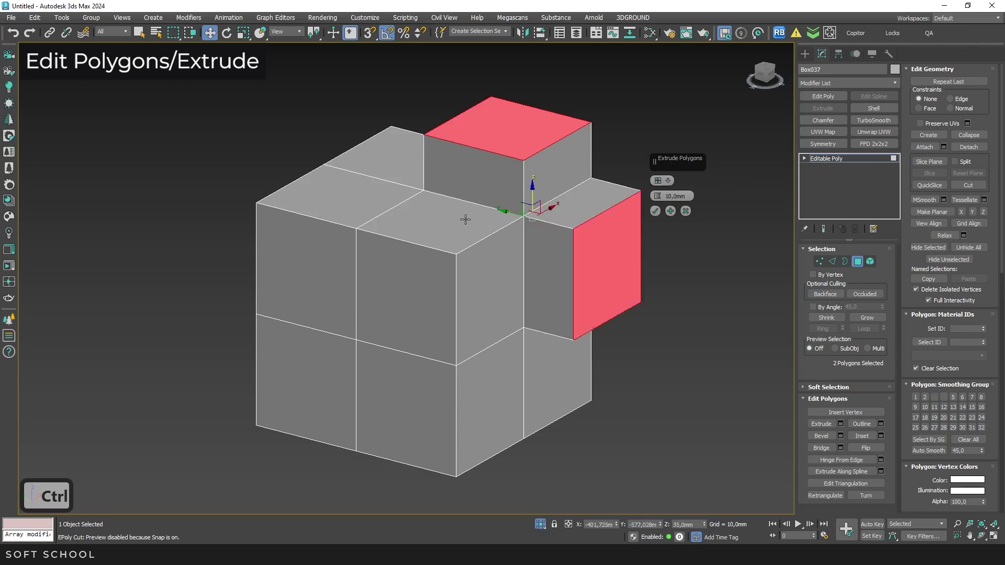
left_click(463, 225, "ctrl")
left_click(482, 273, "ctrl")
left_click(391, 302, "ctrl")
left_click(293, 275, "ctrl")
left_click(354, 211, "ctrl")
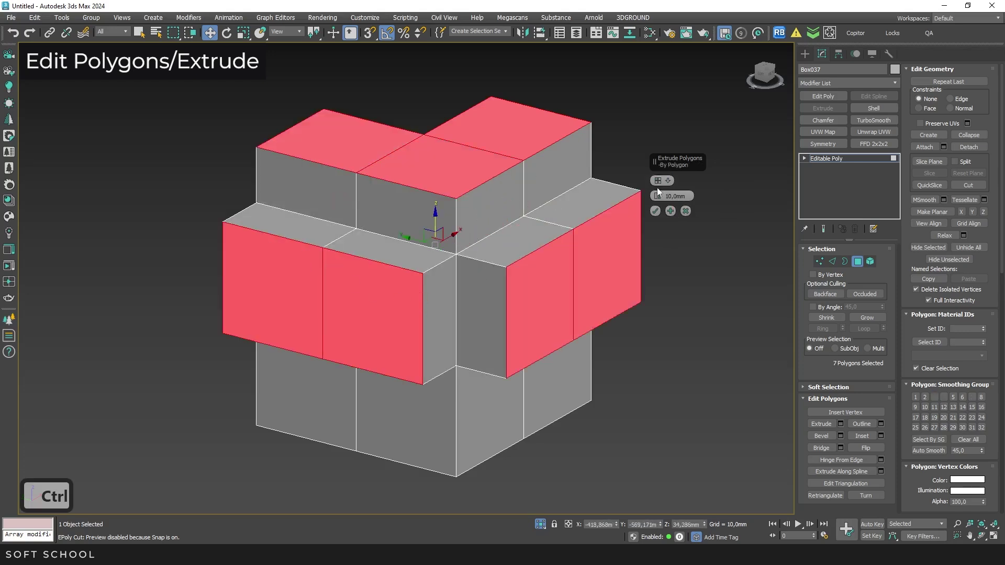
left_click_drag(657, 196, 650, 218)
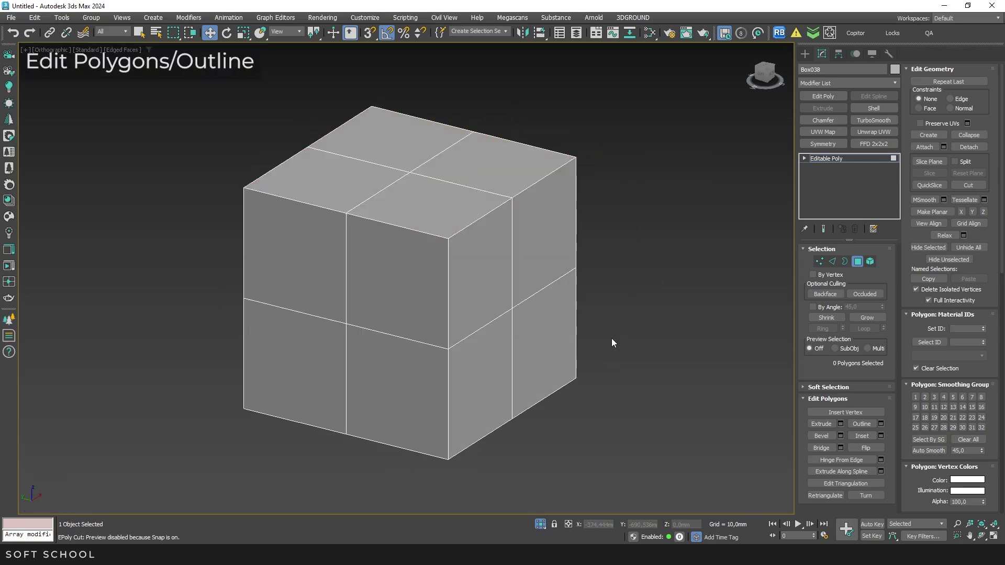
- Try outlining the upper polygon beside the front corner, add its two neighbours, and undo the outline amount change
left_click(473, 277)
left_click(881, 423)
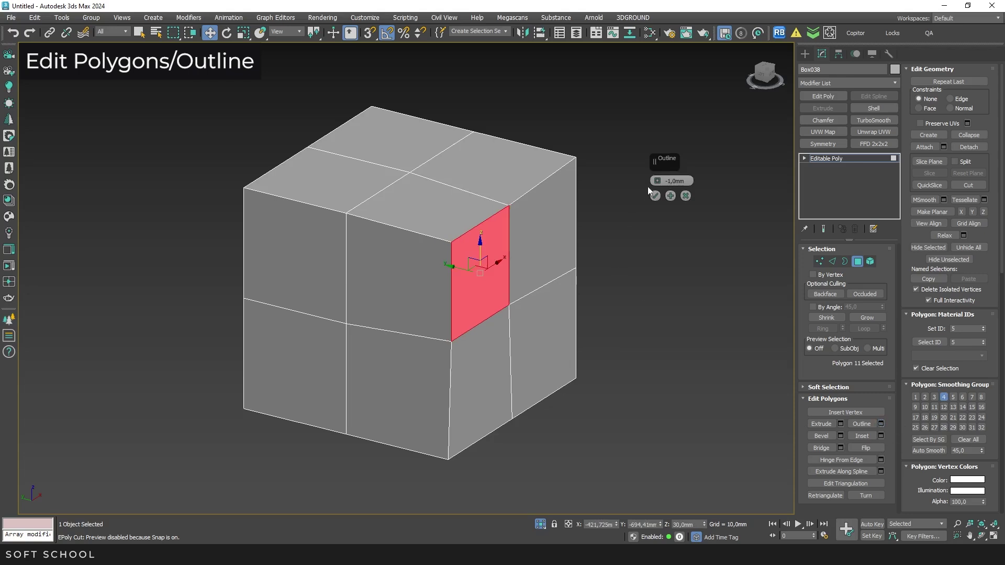
left_click_drag(657, 181, 663, 115)
left_click(406, 272, "ctrl")
left_click(427, 204, "ctrl")
key("ctrl+z")
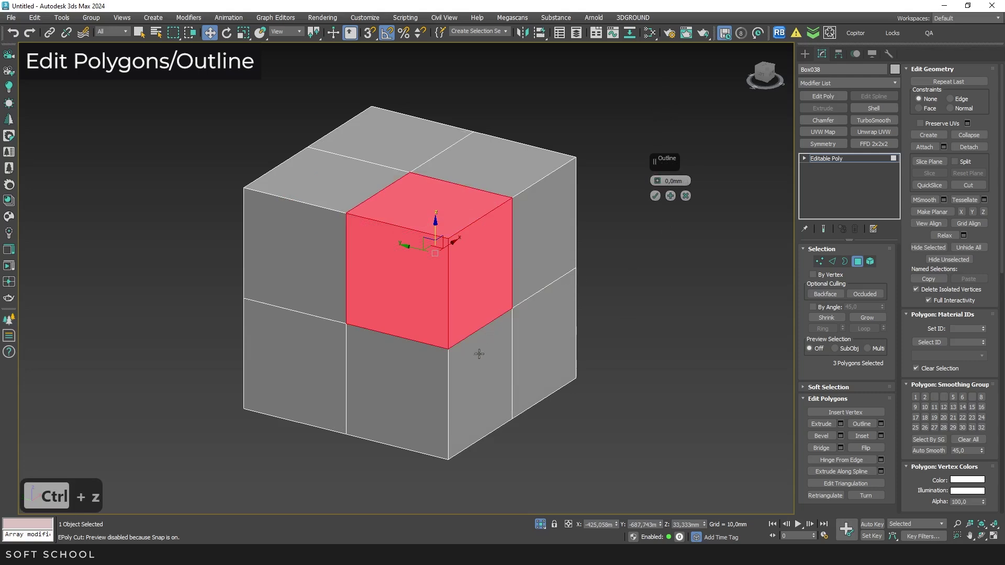
- Try the outline with the polygon below the corner added as a fourth, undo the amount change and clear the selection
left_click(477, 353, "ctrl")
left_click_drag(658, 180, 654, 250)
key("ctrl+z")
left_click(656, 197)
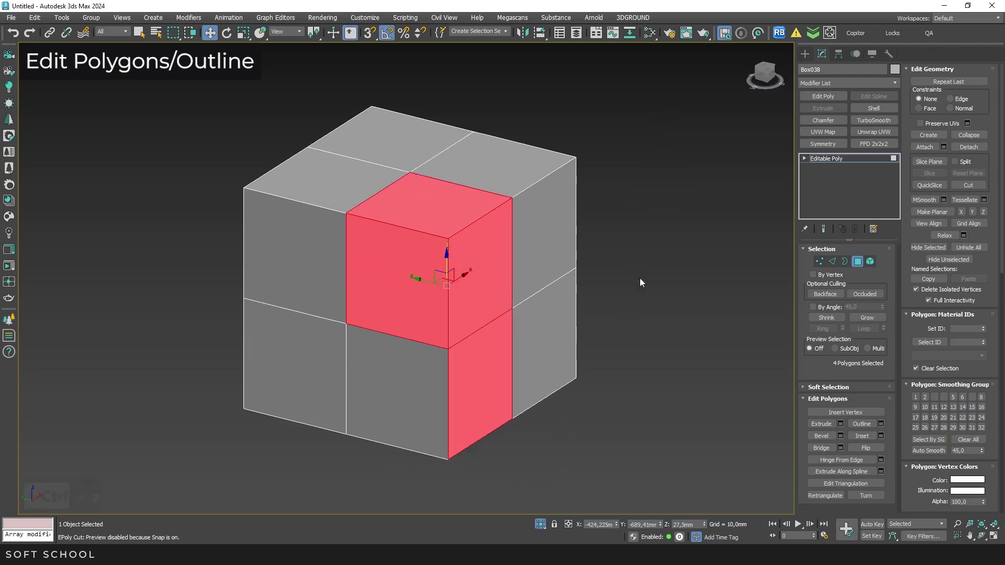
left_click(640, 312)
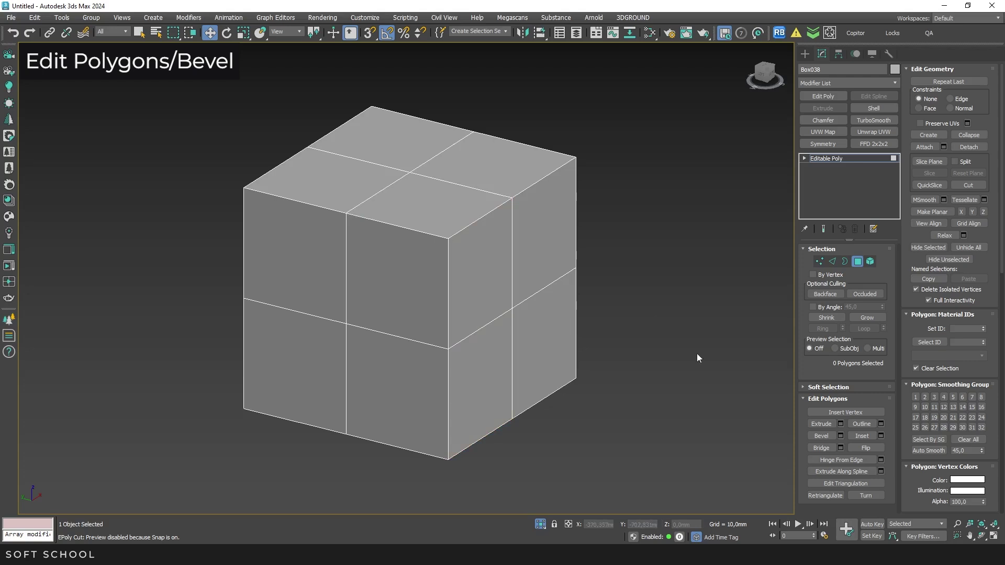
- Bevel the three polygons around the upper front corner by 10 mm with a -6.905 mm outline, then switch to Local Normal and adjust it
left_click(840, 435)
left_click(434, 218, "ctrl")
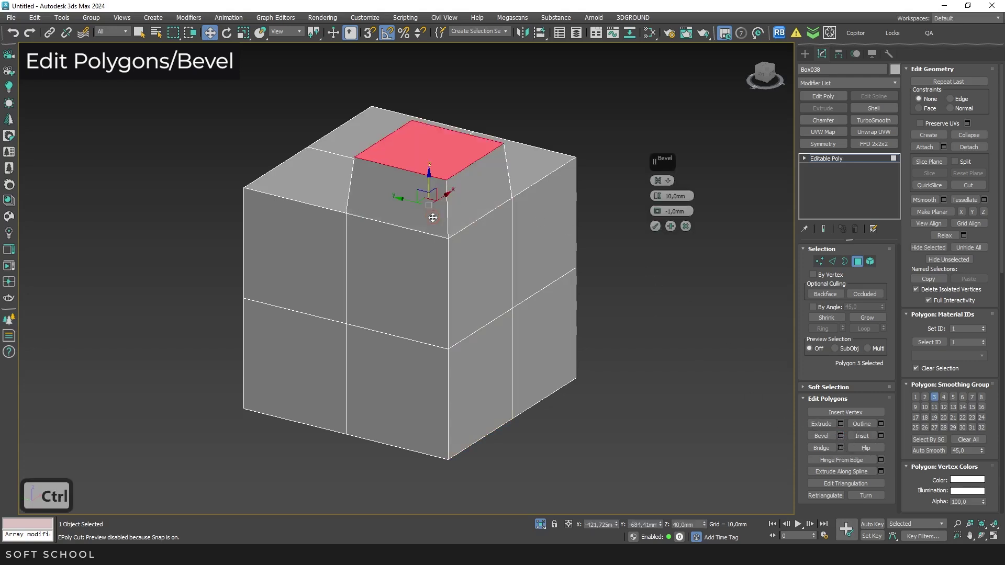
left_click(400, 263, "ctrl")
left_click(456, 266, "ctrl")
left_click_drag(657, 195, 658, 246)
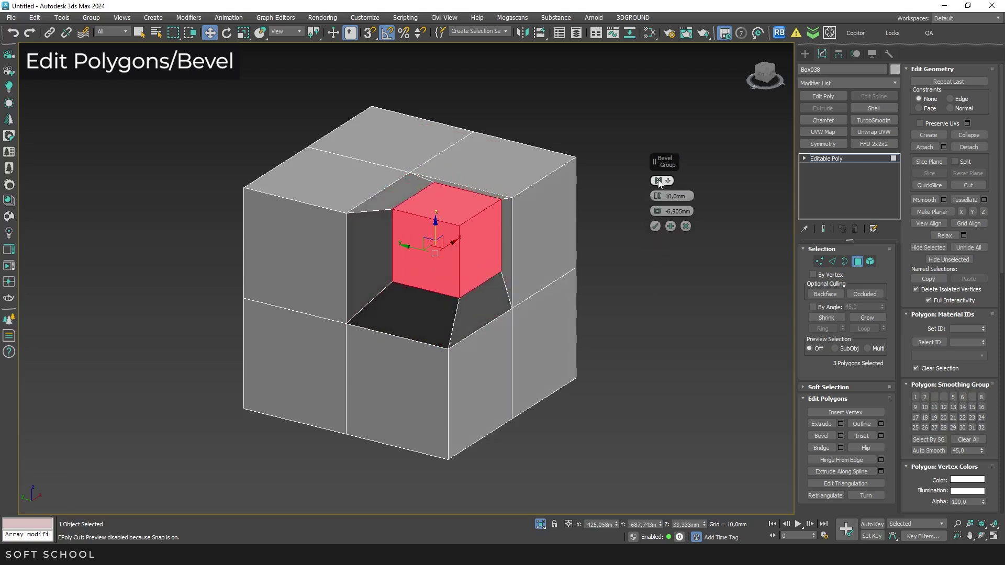
left_click(658, 182)
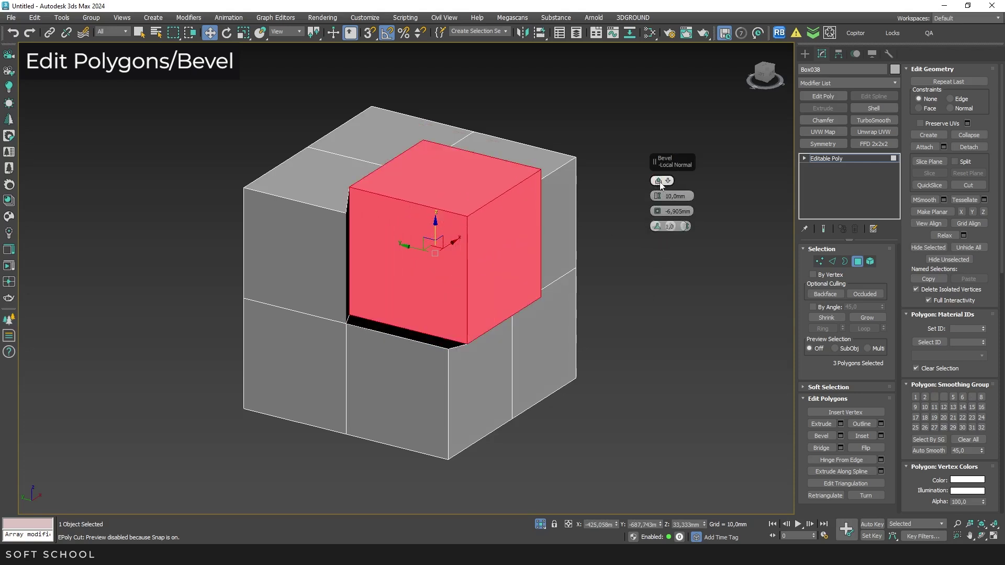
mouse_move(657, 196)
left_mouse_down()
mouse_move(648, 285)
mouse_move(649, 199)
left_mouse_up()
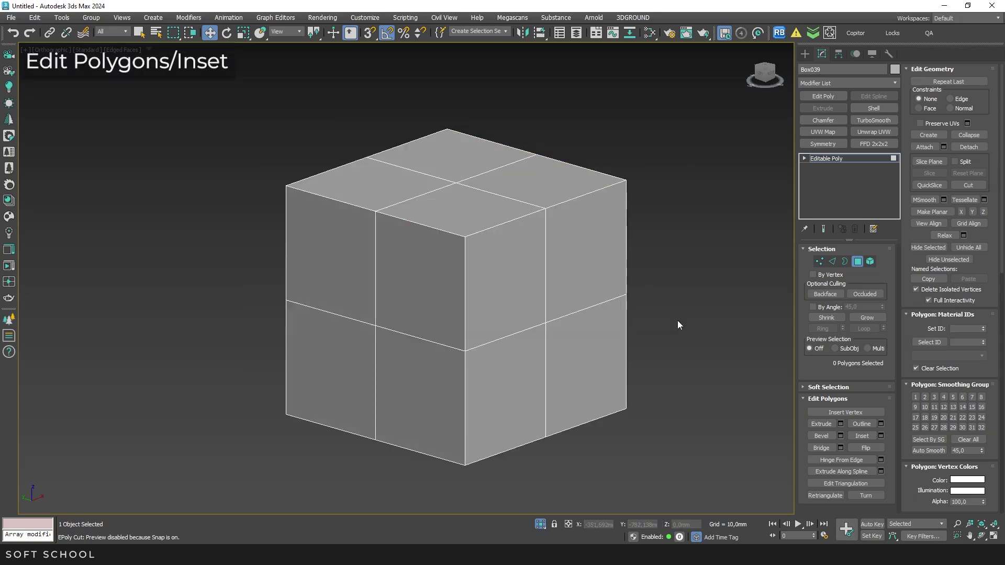
- Inset the five polygons around the box's front vertical edge as a group, adjust the amount and change the inset type
left_click(881, 435)
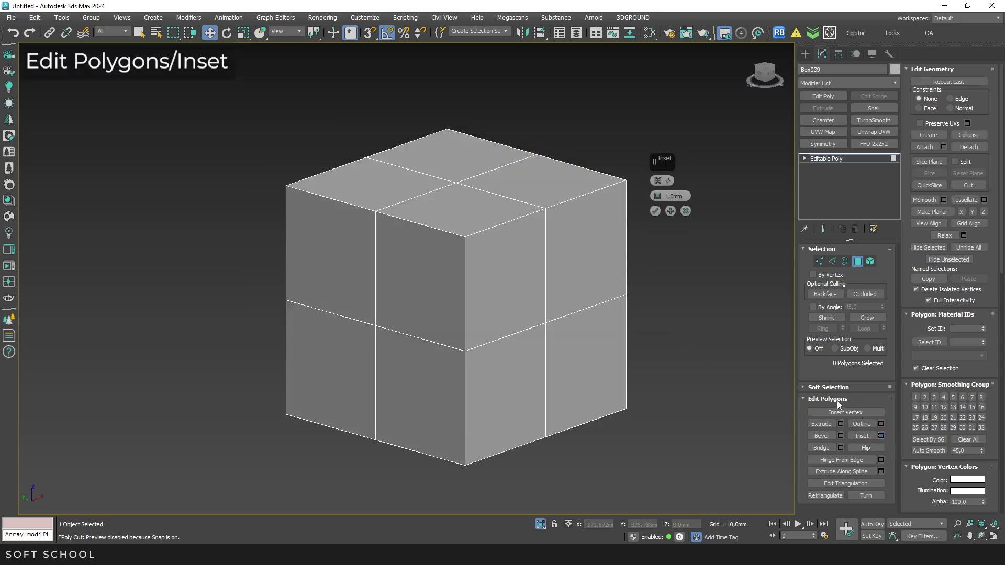
left_click(461, 209, "ctrl")
left_click(434, 273, "ctrl")
left_click(503, 288, "ctrl")
left_click(500, 389, "ctrl")
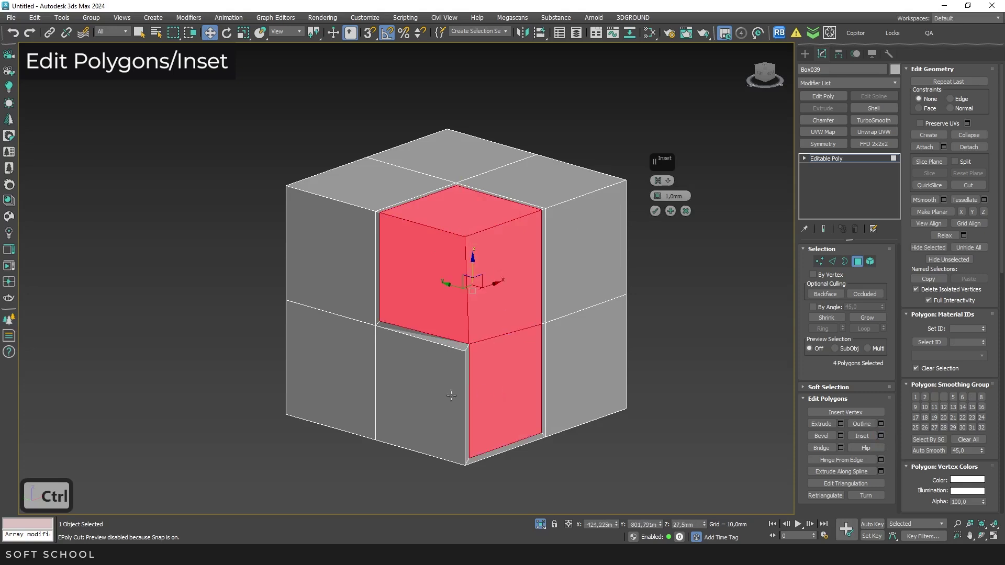
left_click(437, 395, "ctrl")
mouse_move(660, 199)
left_mouse_down()
mouse_move(662, 152)
mouse_move(658, 211)
left_mouse_up()
left_click(658, 180)
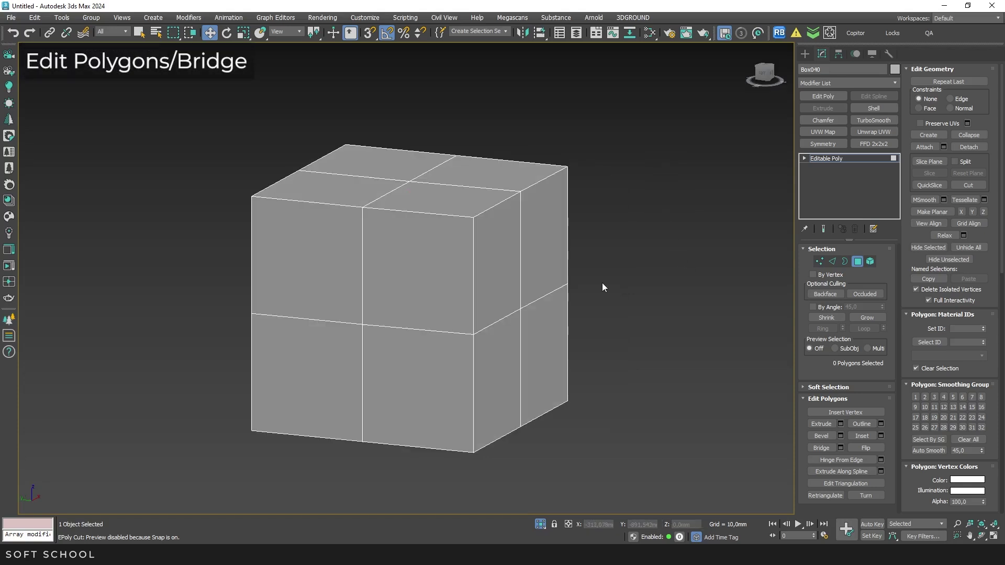
- Clone all the box's polygons to one side as a new element of the same object
scroll(598, 281, "down", 3)
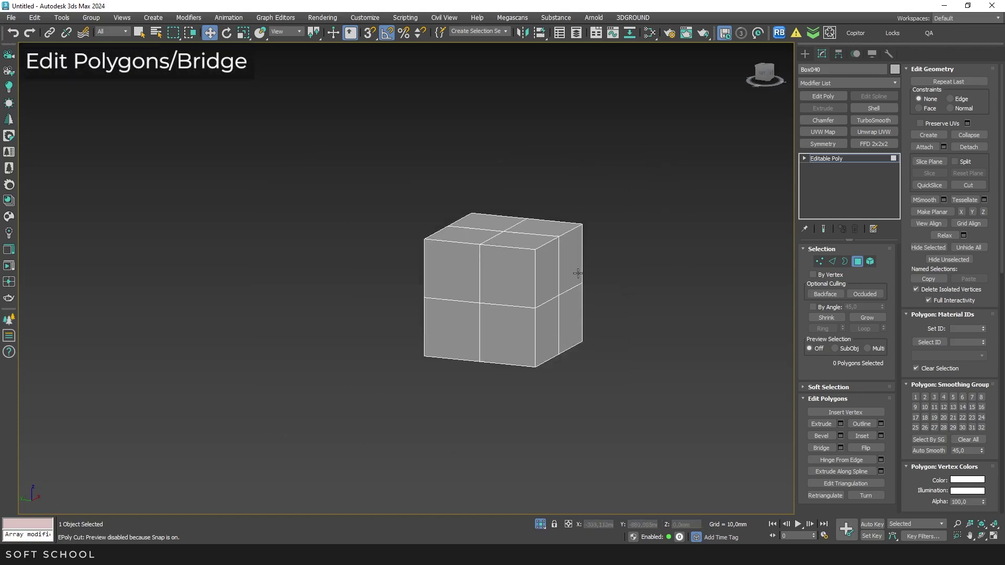
middle_click_drag(579, 274, 498, 271)
left_click(441, 269)
key("ctrl+a")
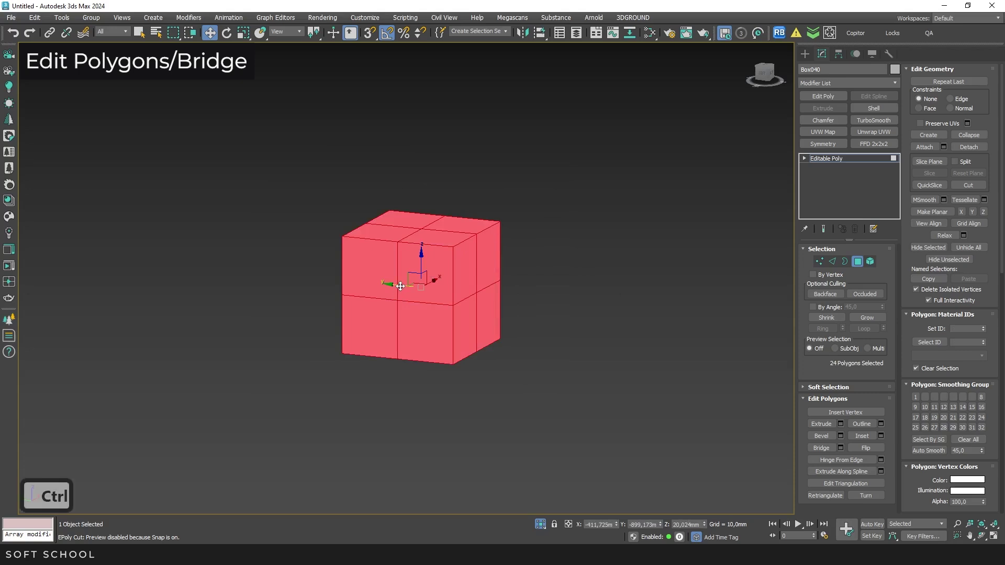
left_click_drag(399, 290, 664, 329, "shift")
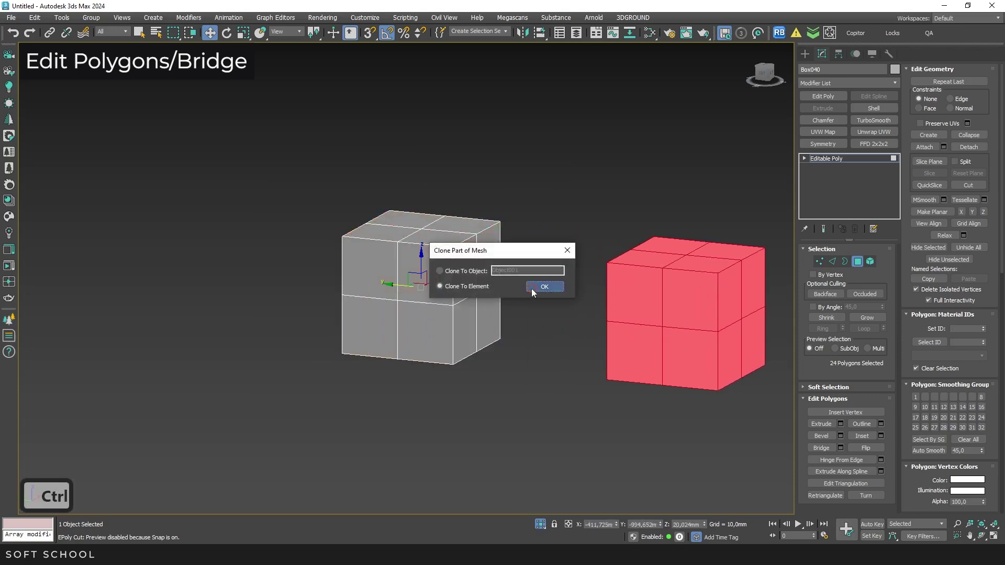
left_click(544, 286)
- Bridge the four polygons on each of the two facing sides of the boxes
mouse_move(480, 292)
middle_mouse_down("alt")
mouse_move(561, 296)
mouse_move(482, 407)
middle_mouse_up("alt")
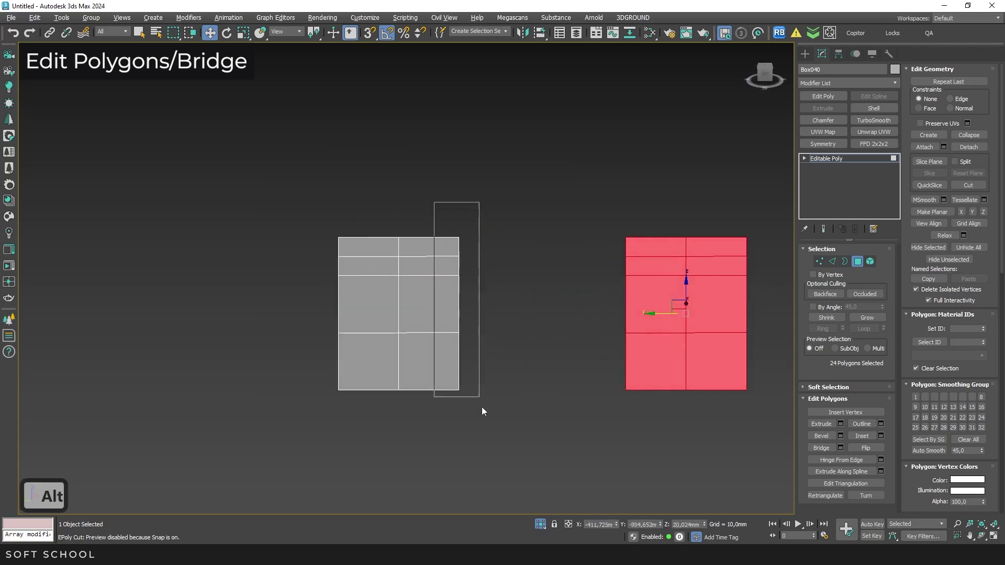
left_click_drag(483, 412, 483, 411)
left_click_drag(590, 209, 645, 470, "ctrl")
middle_click_drag(645, 470, 659, 416, "alt")
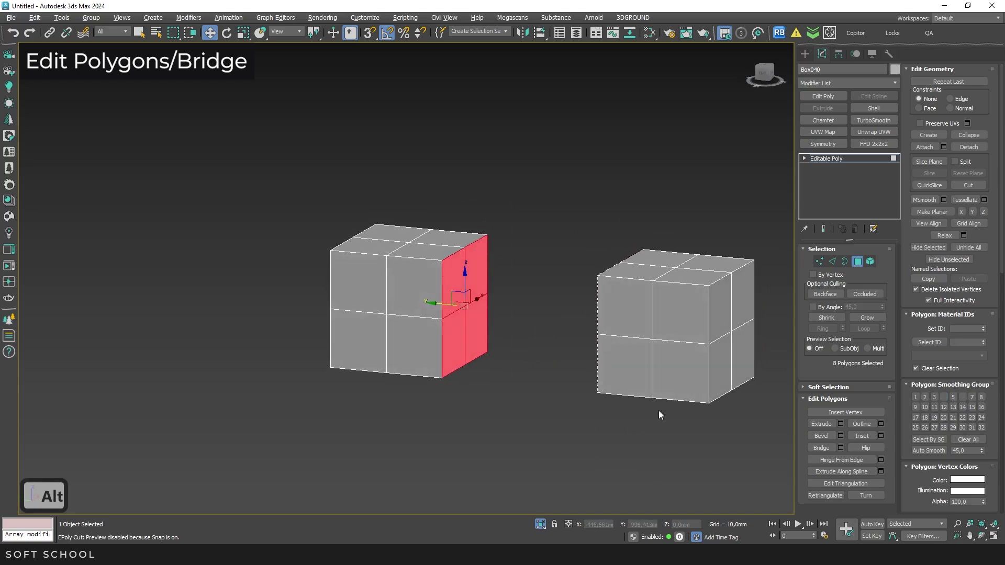
left_click(840, 447)
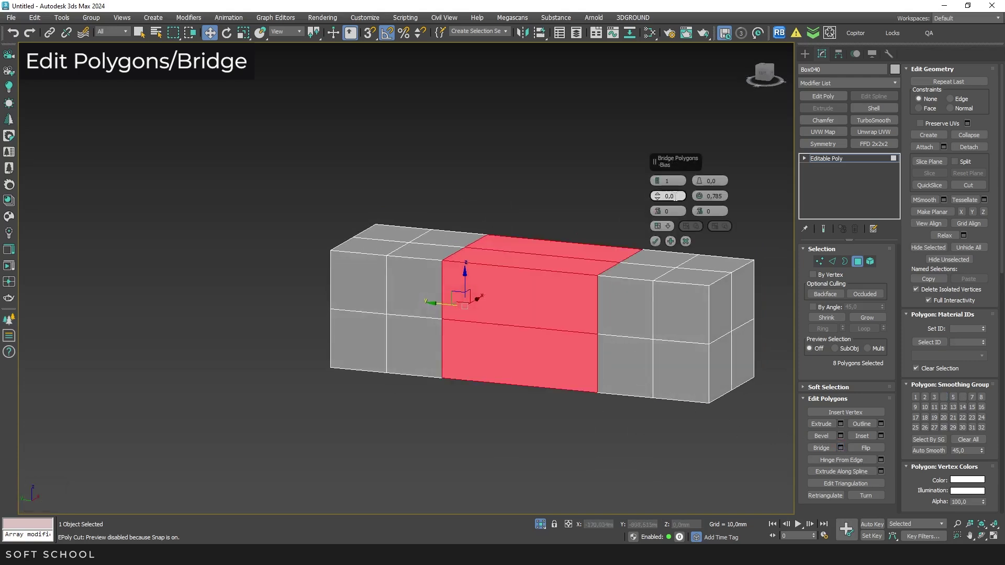
- Set the bridge to 17 segments with a -1.55 taper, try a bias of 67, then reset the bias and adjust the twist
left_click_drag(657, 183, 663, 128)
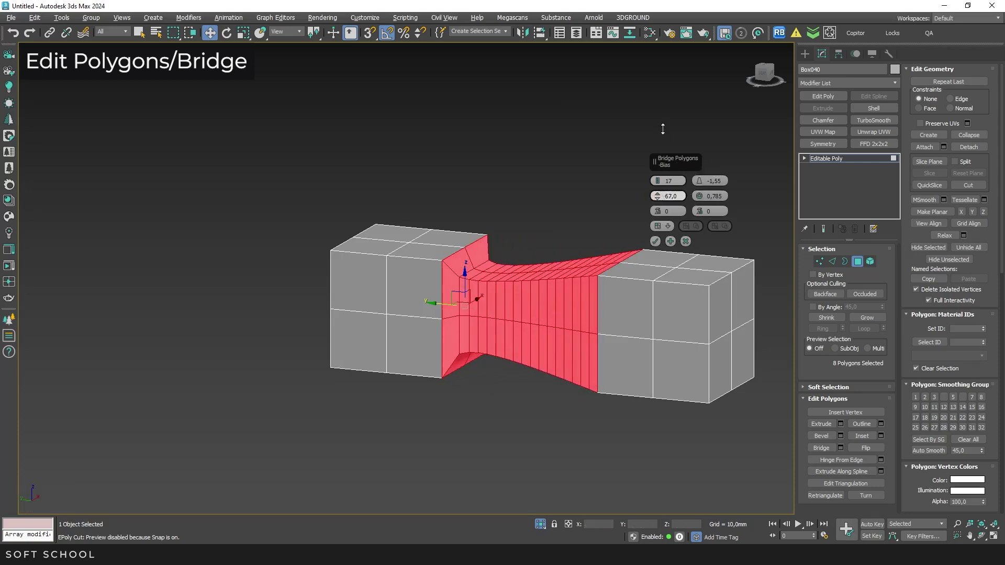
right_click(657, 197)
left_click(658, 209)
left_click(658, 209)
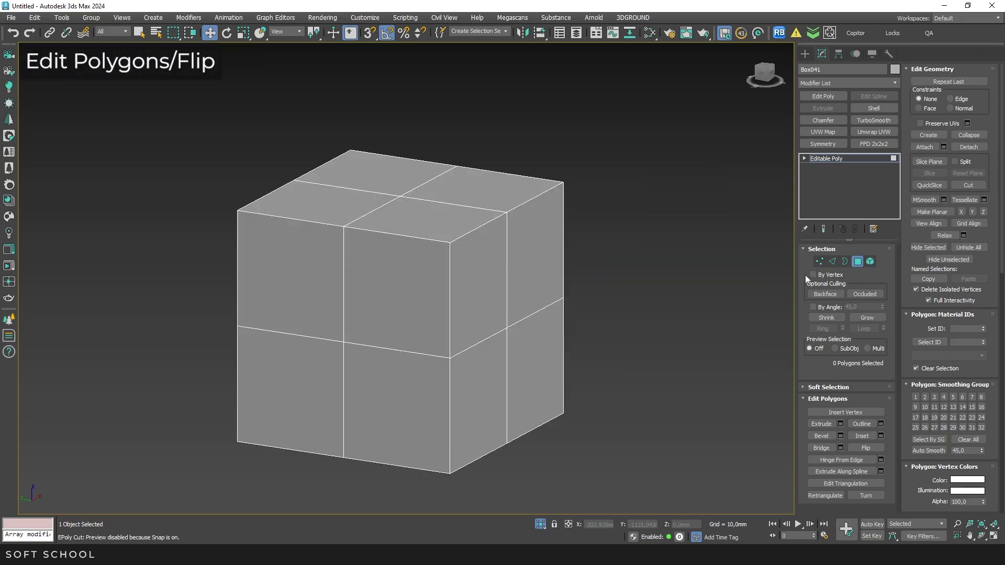
- Delete the four top polygons selected by their shared vertex, then flip all remaining polygons inside out and back
left_click(400, 195)
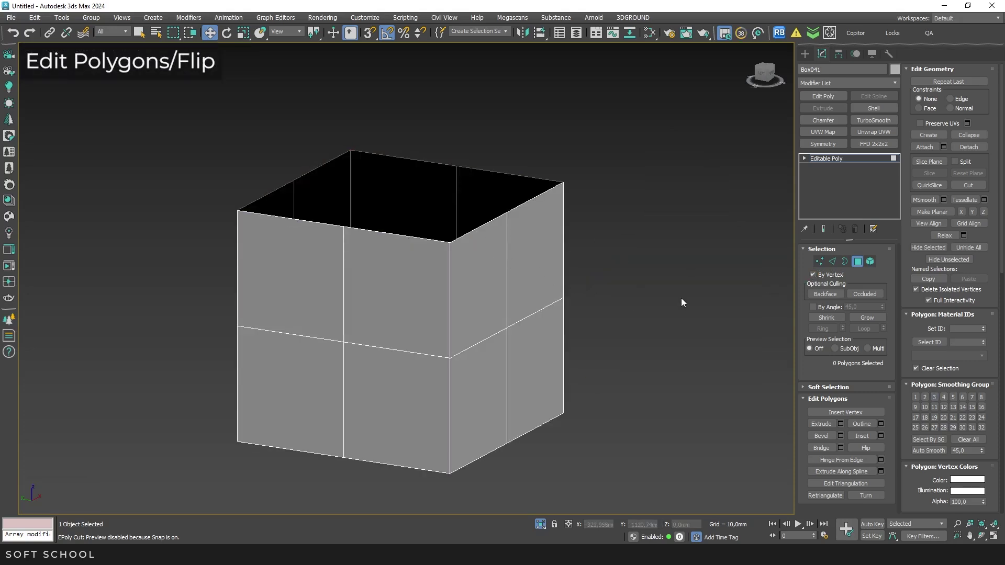
key("ctrl+a")
left_click(866, 448)
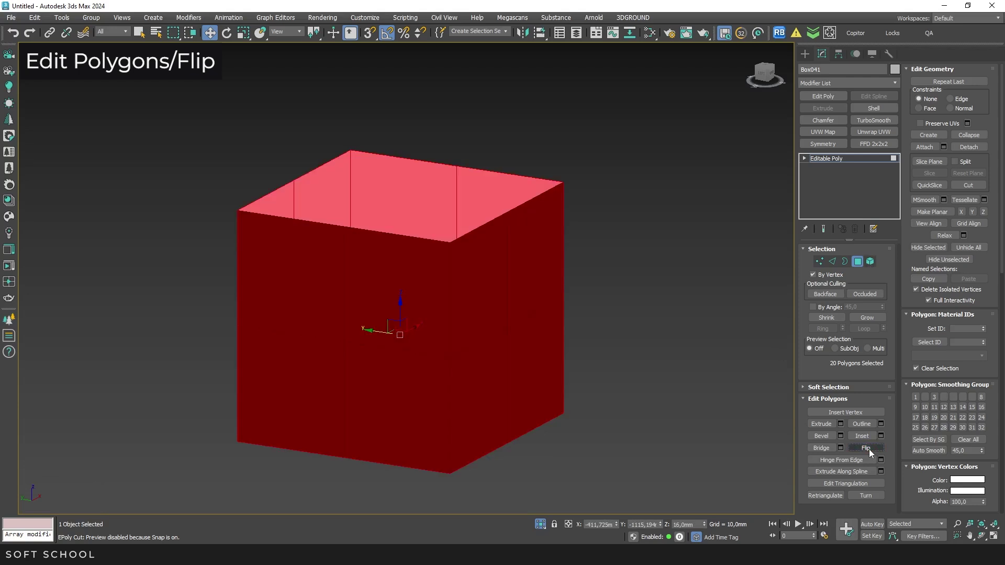
left_click(868, 449)
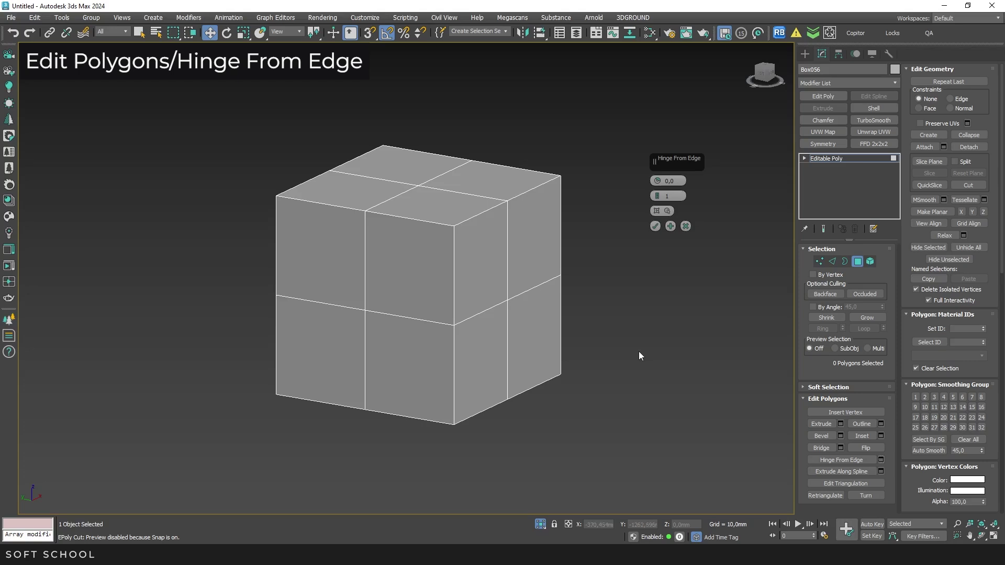
- Hinge the two lower side polygons around that side's upper edge with 29 segments and an angle of 78.5
left_click(549, 336, "ctrl")
left_click(484, 346, "ctrl")
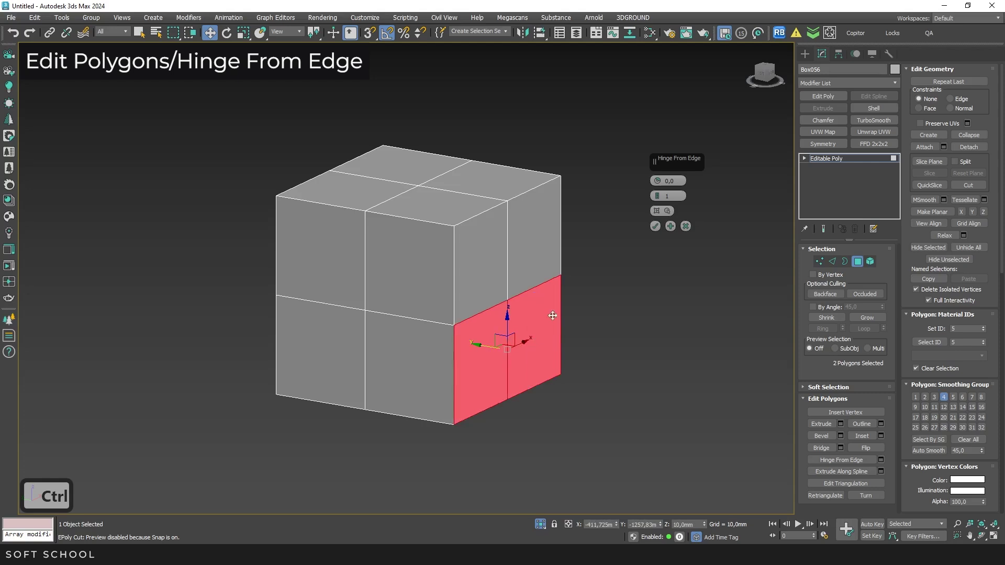
left_click_drag(660, 193, 662, 140)
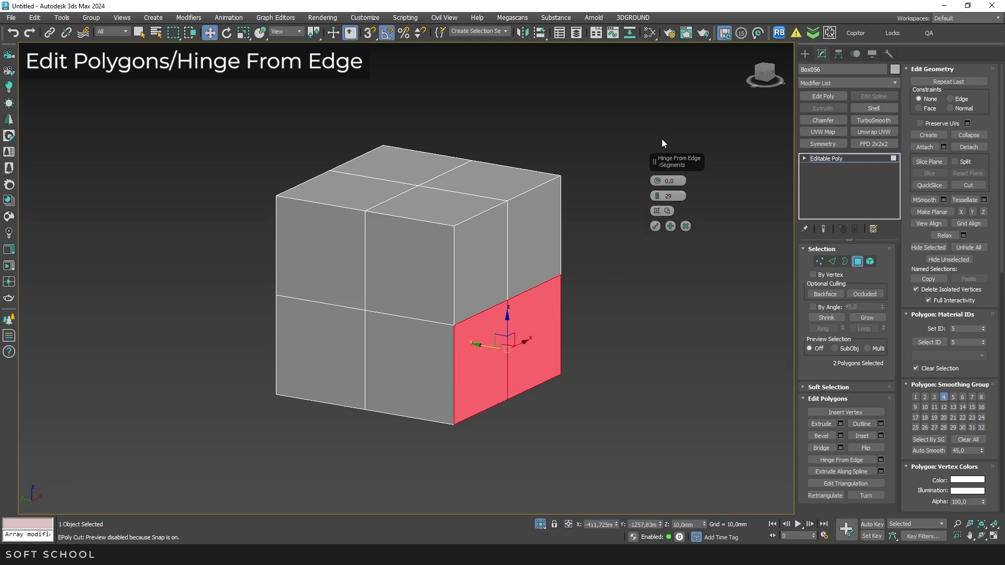
left_click(668, 211)
left_click(526, 193)
left_click_drag(660, 188, 662, 105)
- Add the two top polygons on the side away from the hinge edge to the hinge extrusion
left_click(347, 195, "ctrl")
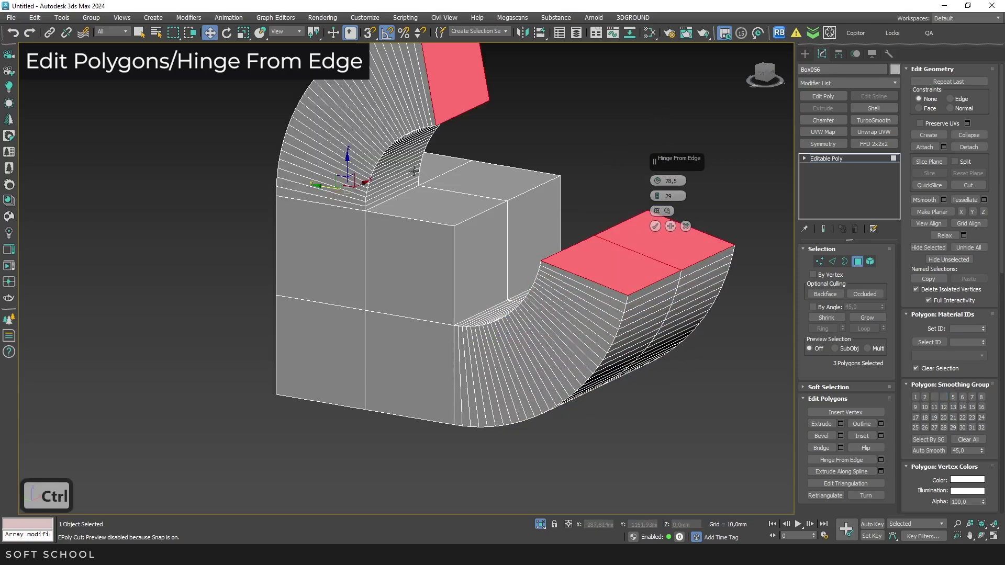
left_click(411, 169, "ctrl")
scroll(443, 255, "down", 3)
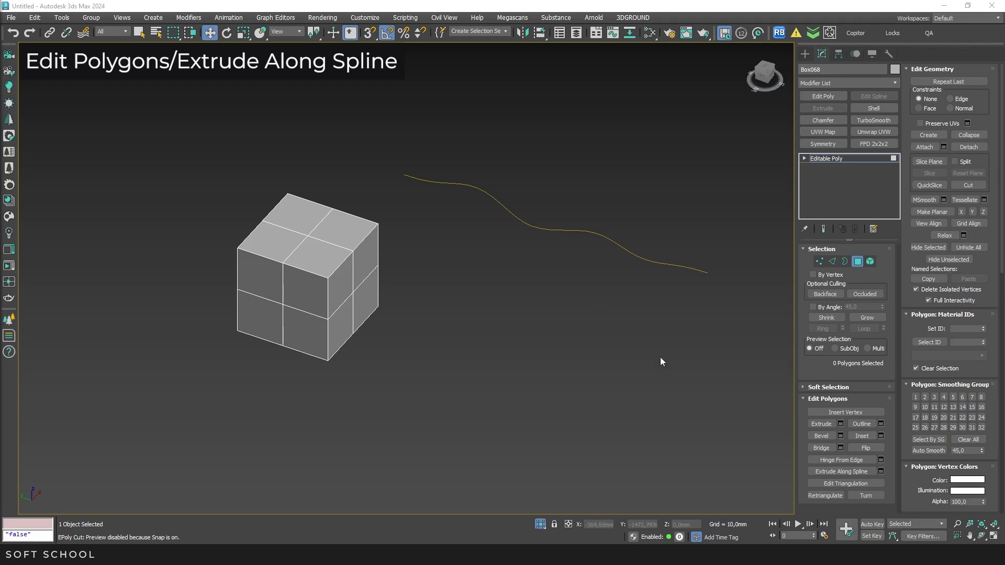
- Extrude the upper front polygon of the box's side along the wavy spline with 6 segments
left_click(881, 471)
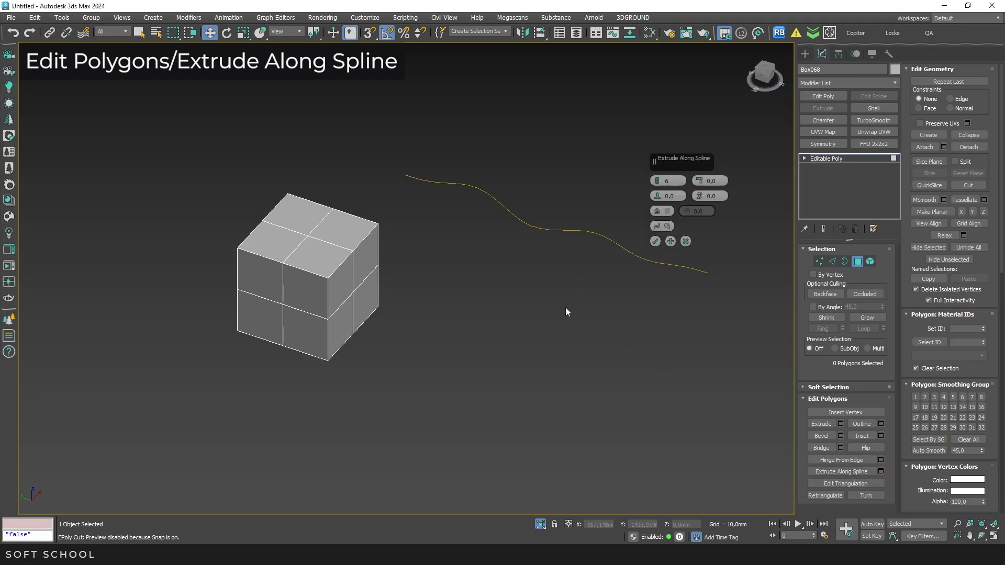
left_click(657, 226)
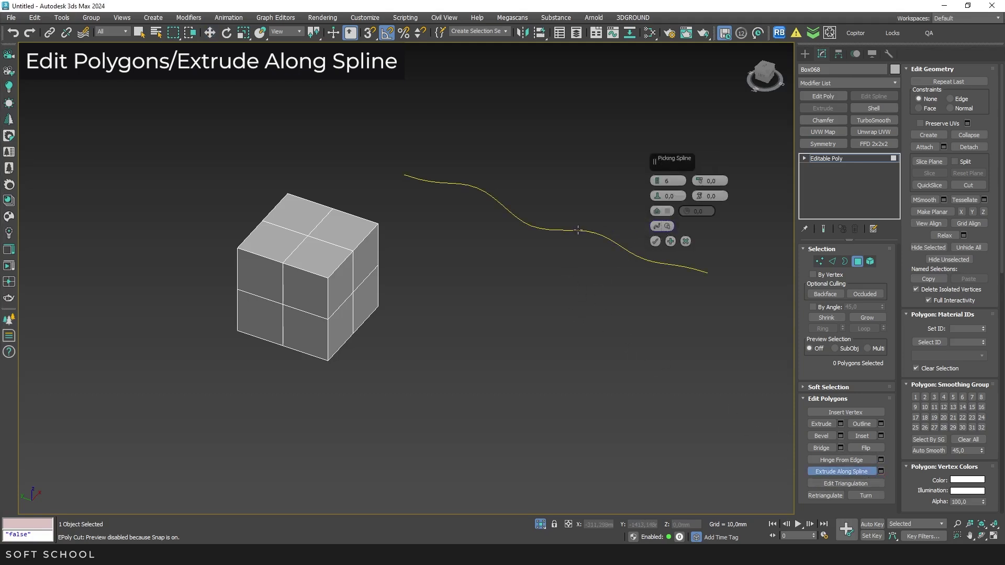
left_click(366, 271, "ctrl")
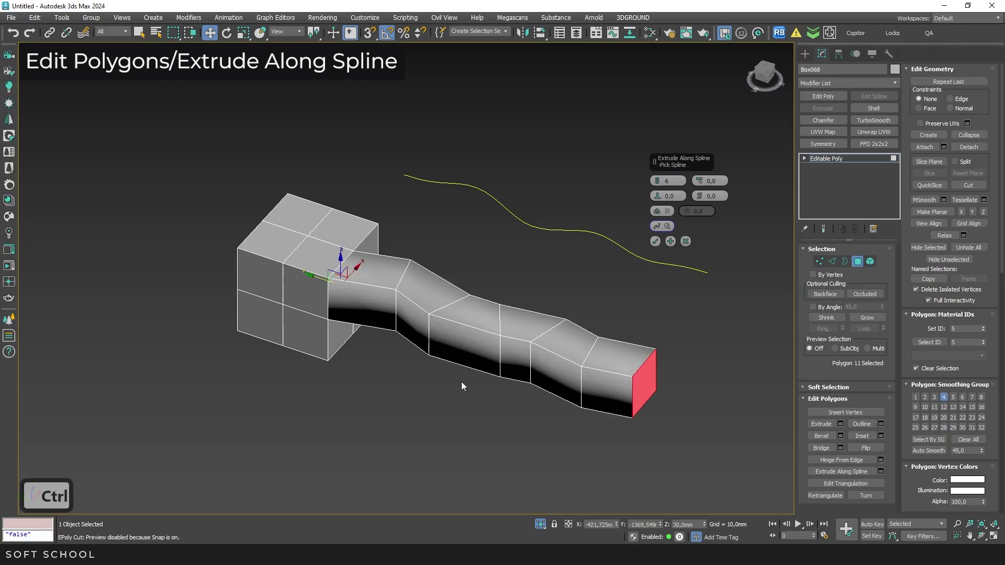
- Set the spline extrusion to 47 segments with a taper amount of -0.9 and a taper curve of -0.8
left_click_drag(658, 181, 660, 98)
left_click_drag(699, 181, 658, 204, "alt")
middle_click_drag(598, 283, 550, 303, "alt")
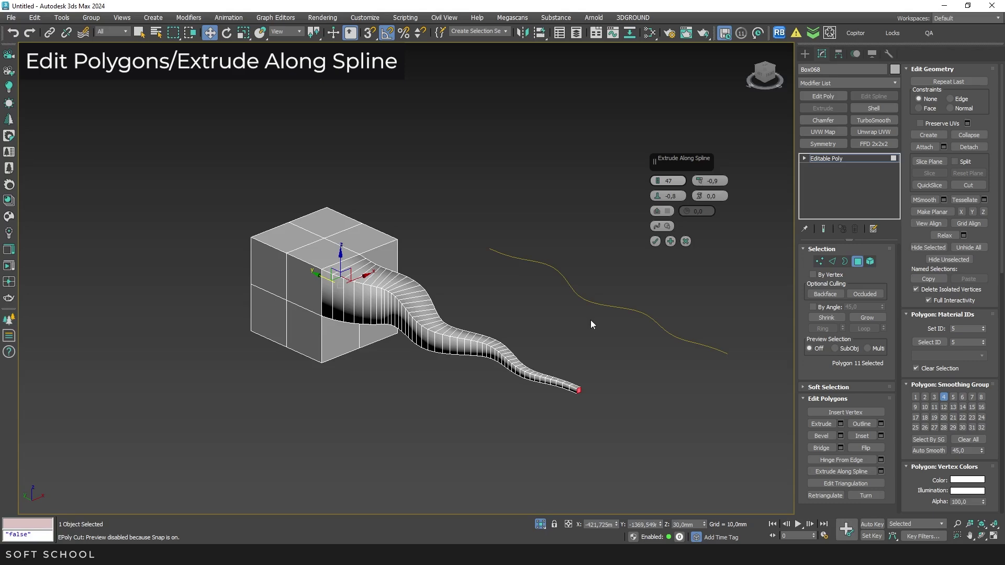
- Leave polygon editing on the box and rotate the wavy spline so that it slopes upward away from the box
key("4")
left_click(610, 306)
key("e")
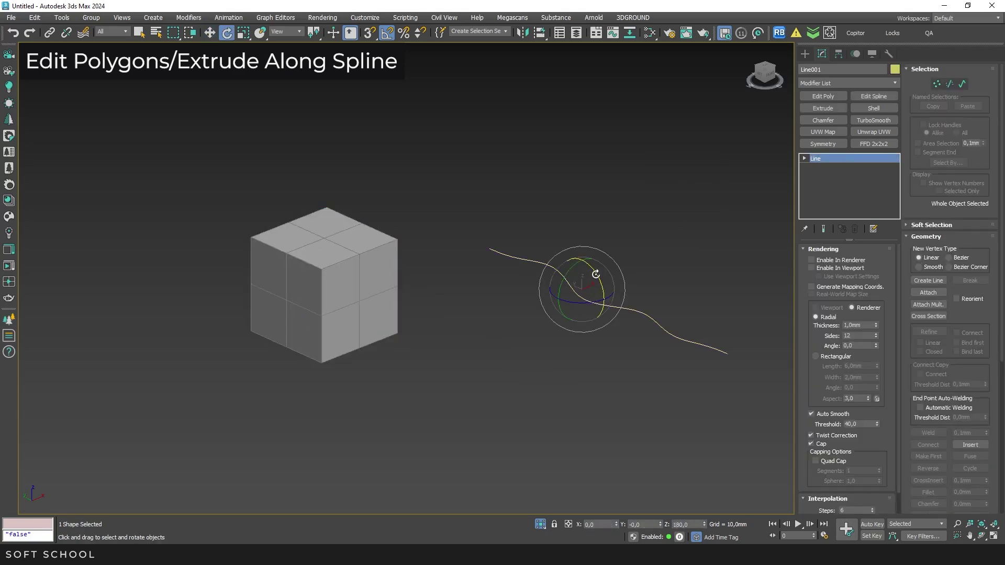
left_click_drag(595, 274, 594, 270)
- Extrude the upper rear polygon of the box's right side along the rotated spline with 47 segments
left_click(385, 259)
key("4")
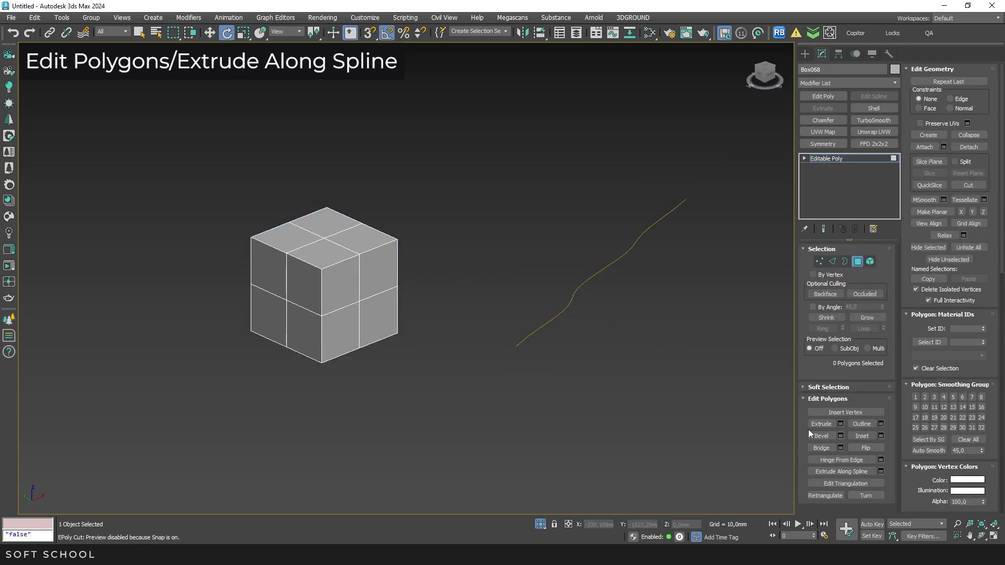
left_click(881, 471)
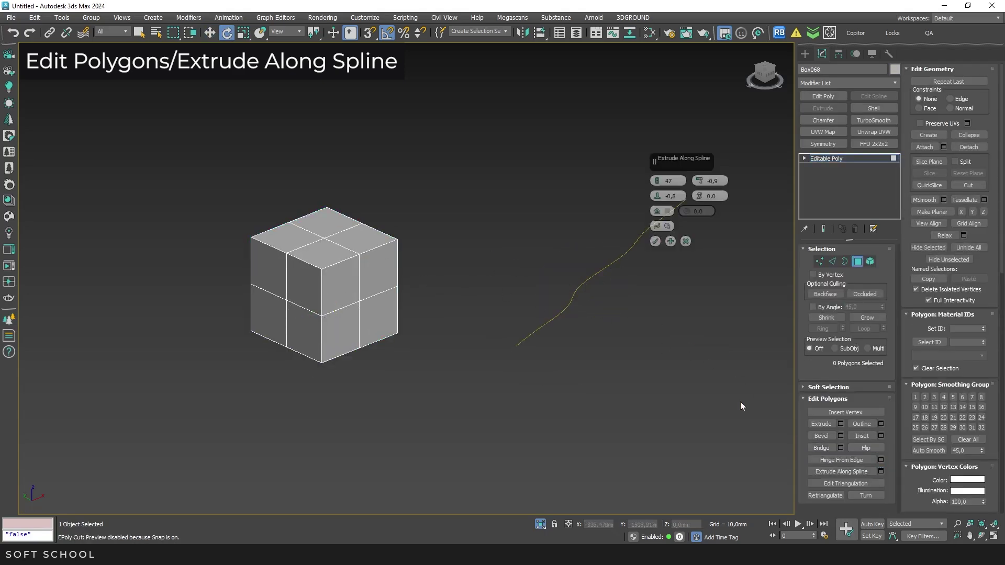
left_click(376, 269, "ctrl")
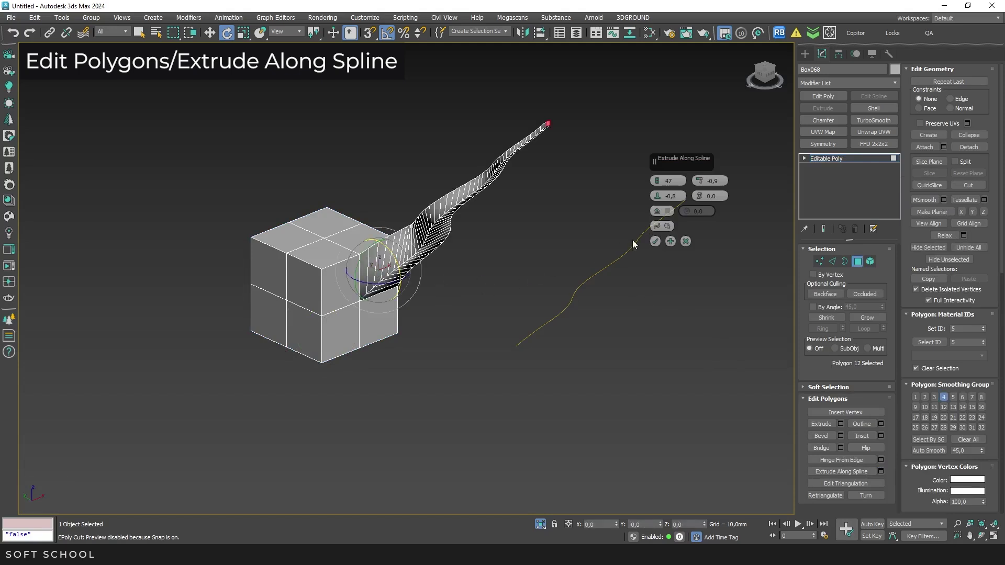
- Align the spline extrusion to the face normal and give it a twist of 5.01 and a rotation of -4.8
left_click(667, 211)
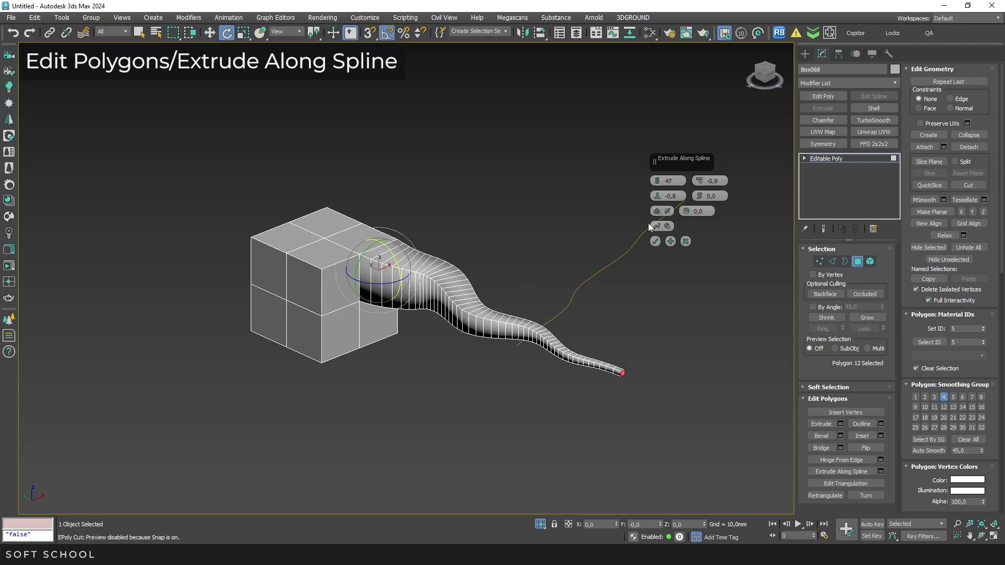
left_click_drag(701, 196, 703, 189)
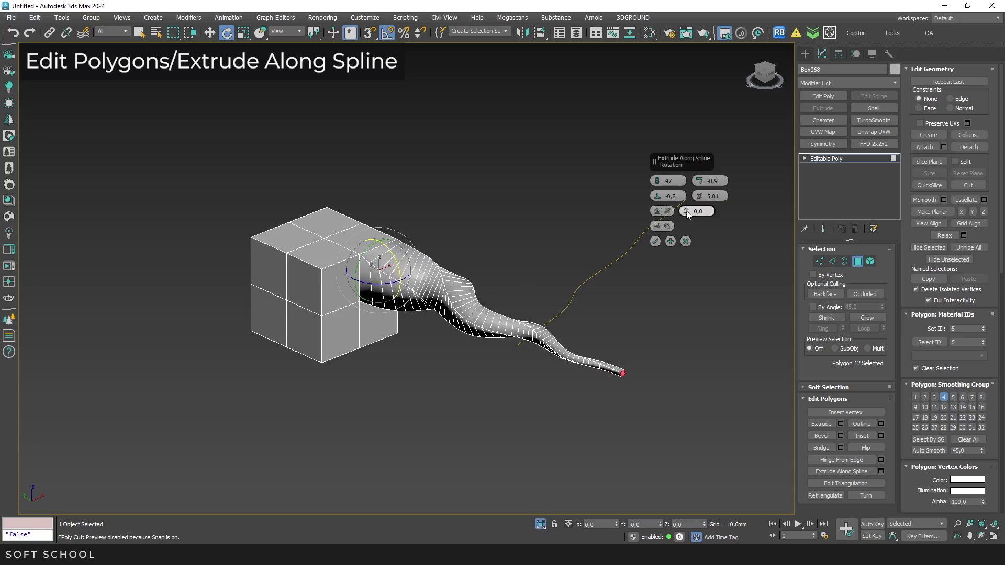
left_click_drag(686, 212, 690, 263, "alt")
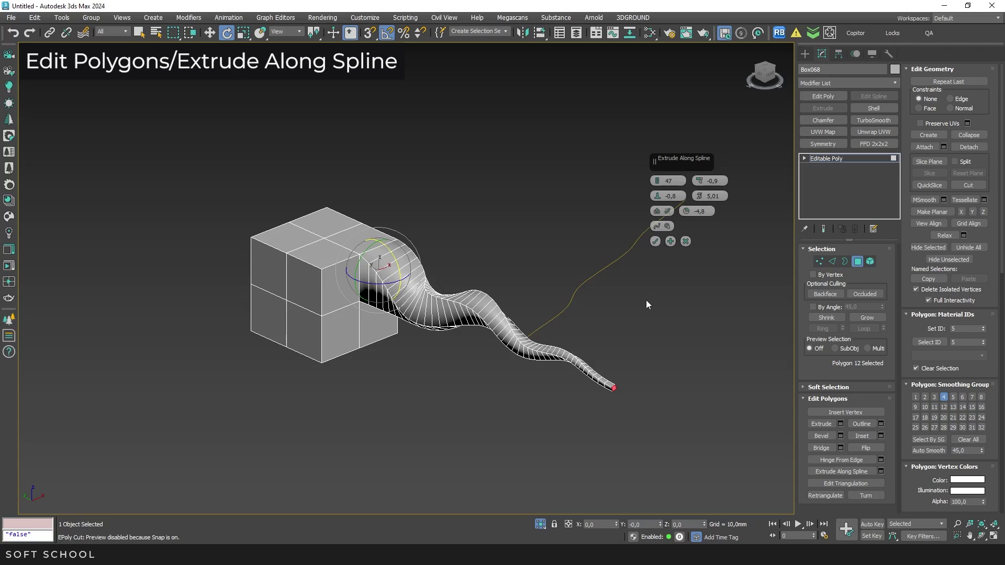
- Extrude the three polygons meeting at the box's front top corner along the spline instead of the side polygon
left_click(319, 261)
left_click(309, 279, "ctrl")
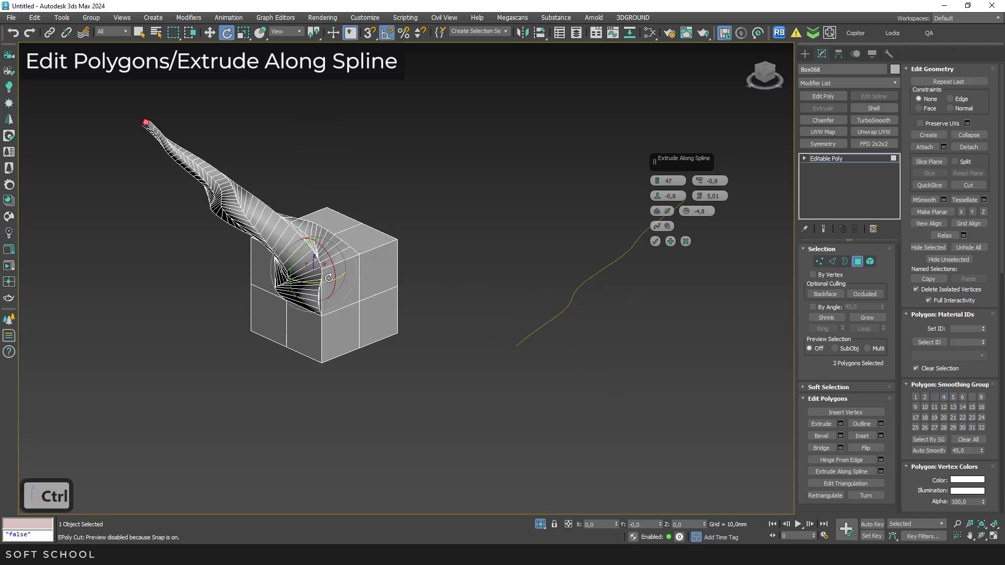
left_click(336, 278, "ctrl")
mouse_move(378, 264)
middle_mouse_down("alt")
mouse_move(362, 245)
mouse_move(386, 262)
middle_mouse_up("alt")
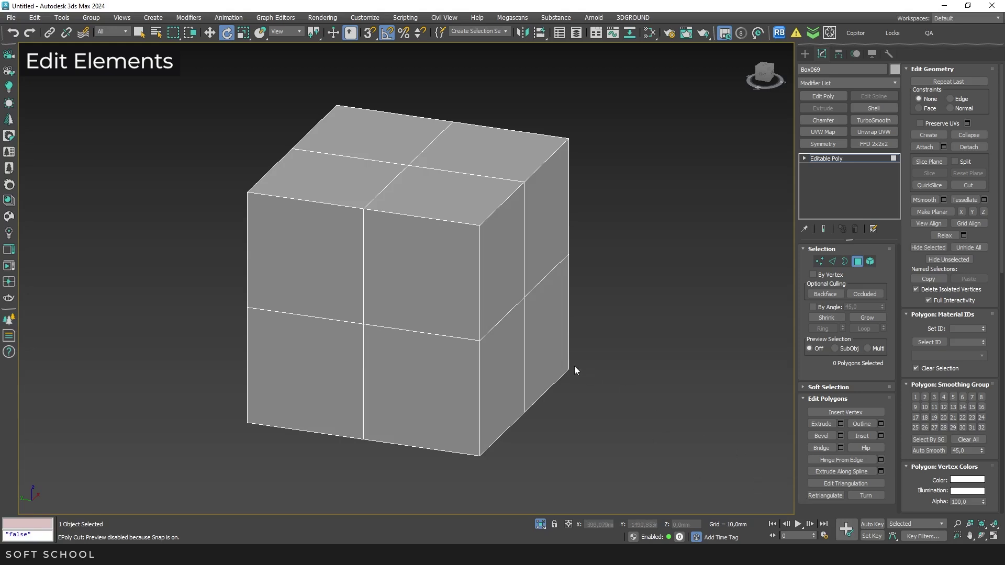
- At element level, insert one vertex in a rear top polygon and one in each of the two upper polygons of the right side
left_click(870, 261)
scroll(707, 294, "down", 2)
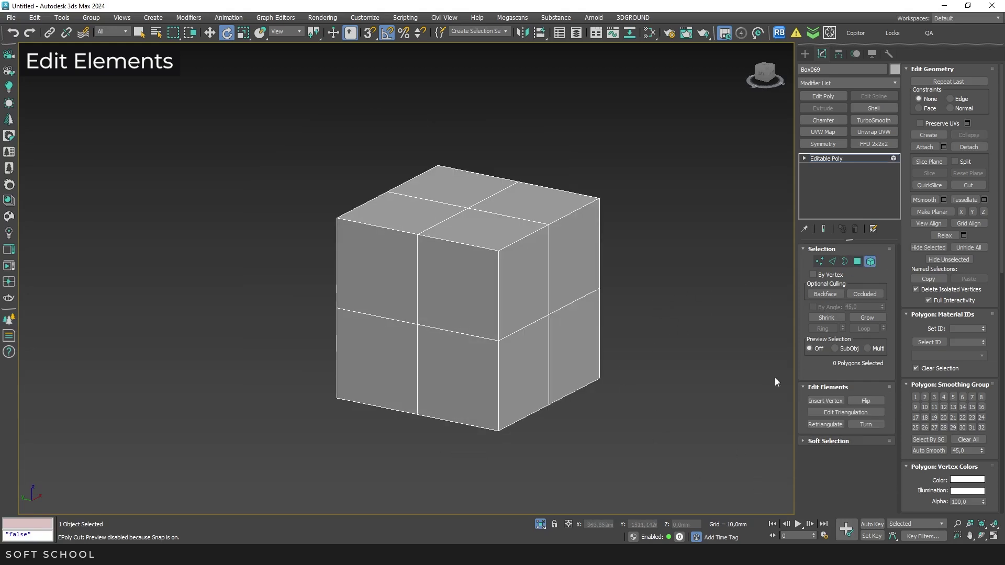
left_click(809, 401)
left_click(575, 261)
left_click(541, 208)
left_click(532, 263)
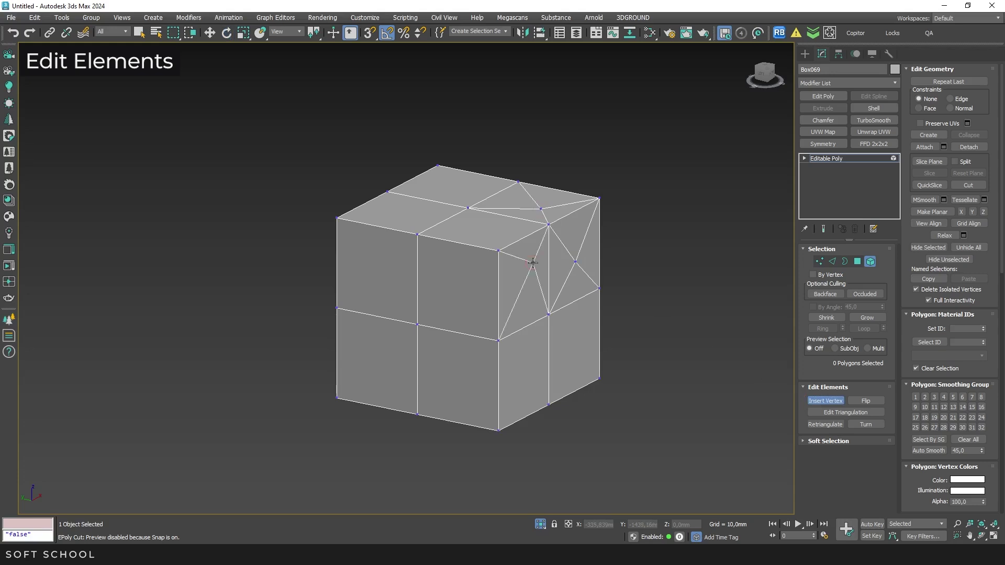
- Select the whole box element, flip it inside out and back, and clear the selection
key("e")
left_click(550, 284)
left_click(866, 401)
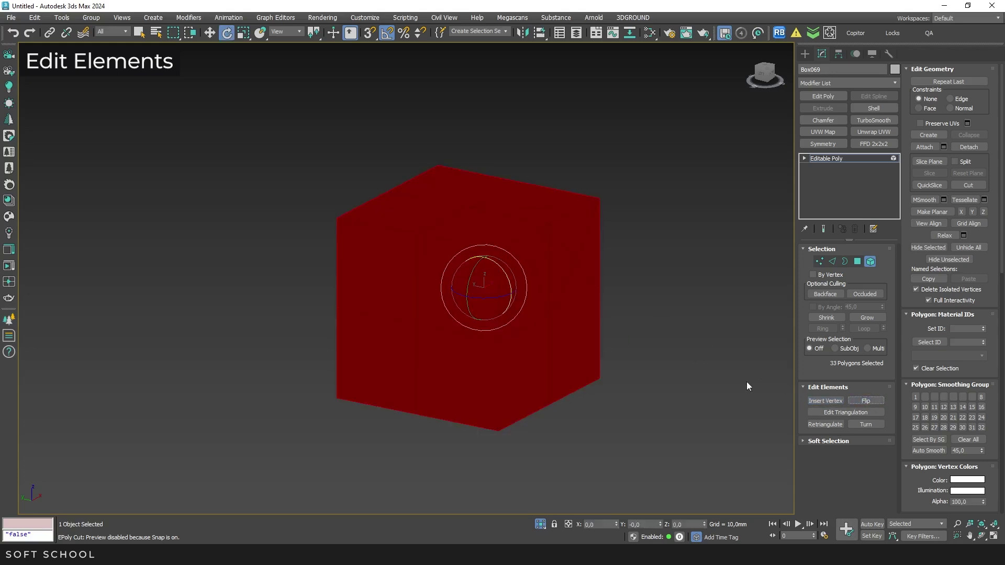
left_click(866, 402)
left_click(658, 344)
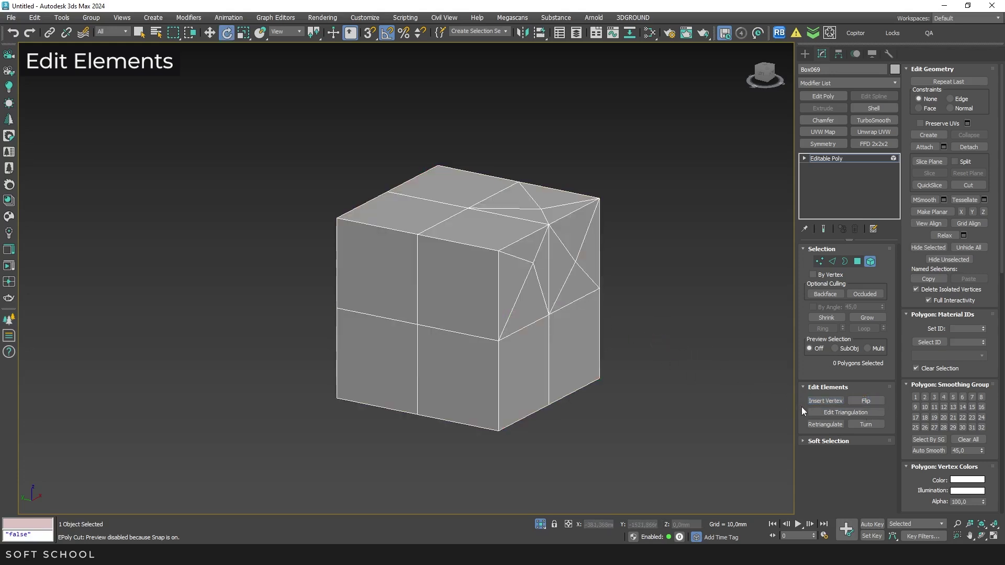
- Edit the triangulation of the front face's upper right polygon so its diagonal joins the upper-left and lower-right corners
left_click(837, 412)
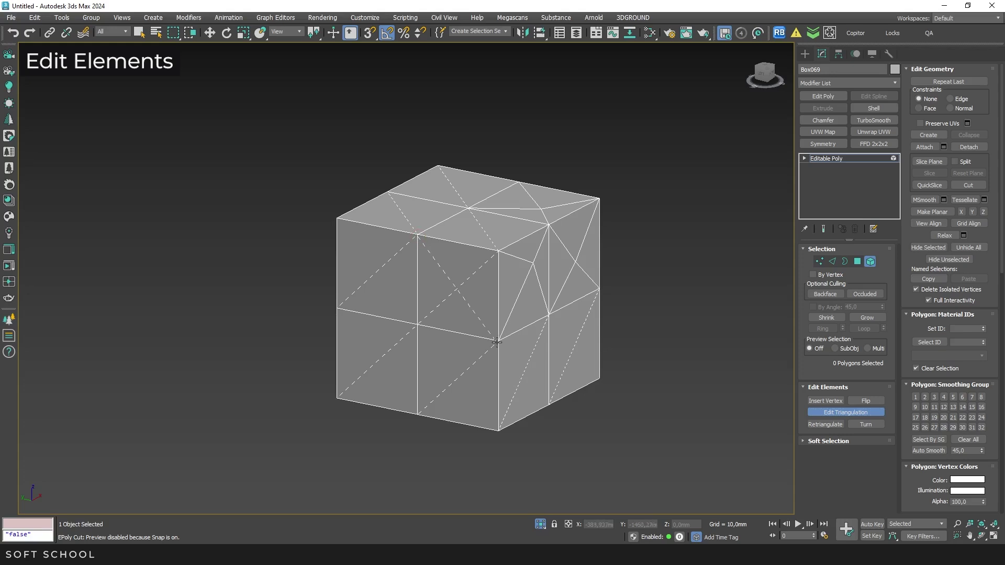
left_click(497, 342)
right_click(619, 359)
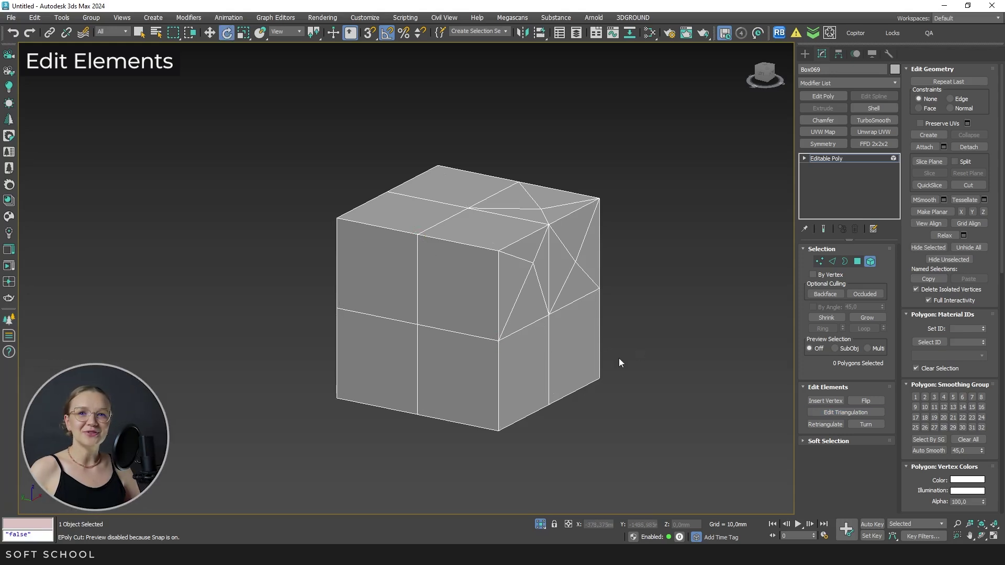